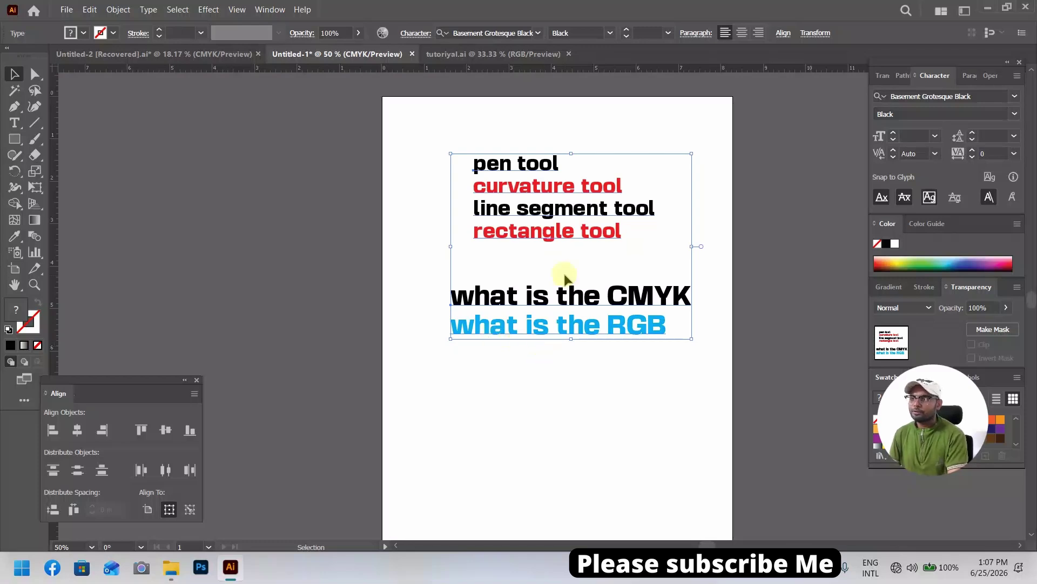
Move the selected tool-list and CMYK/RGB text slightly up and to the right on the artboard.
mouse_move(565, 207)
left_mouse_down()
mouse_move(538, 205)
mouse_move(574, 201)
left_mouse_up()
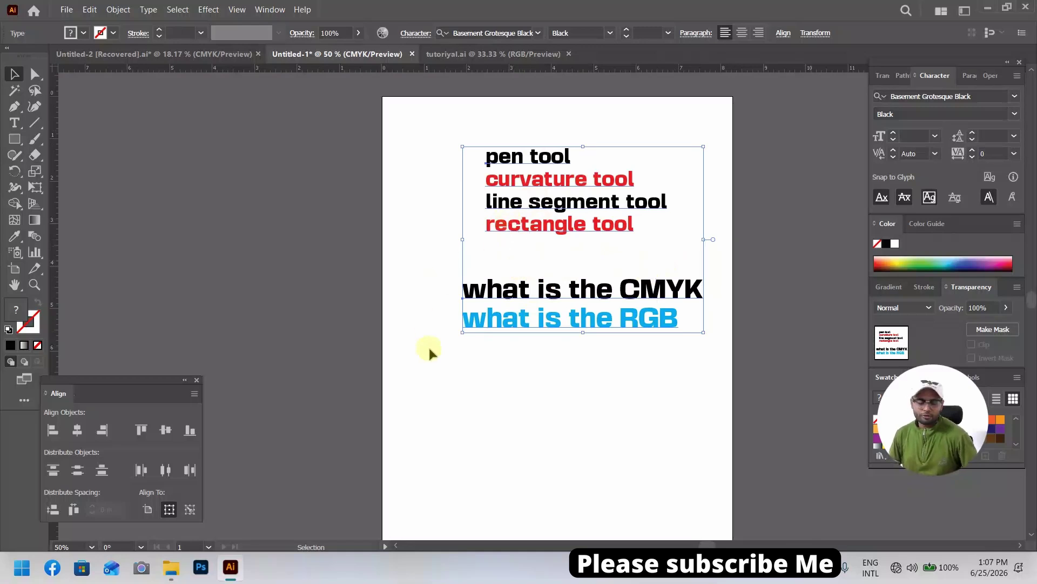
key("a")
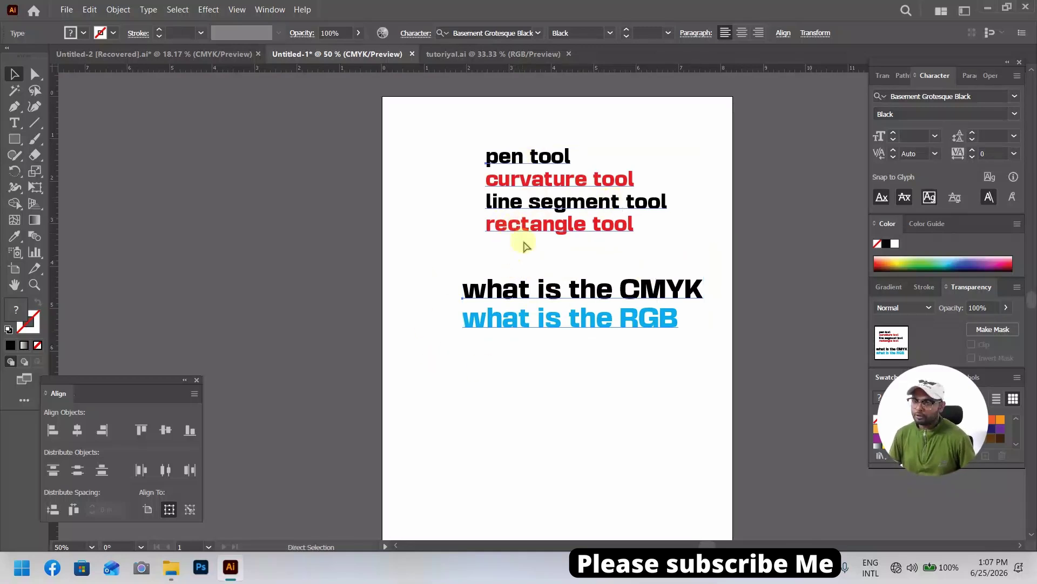
key("v")
key("a")
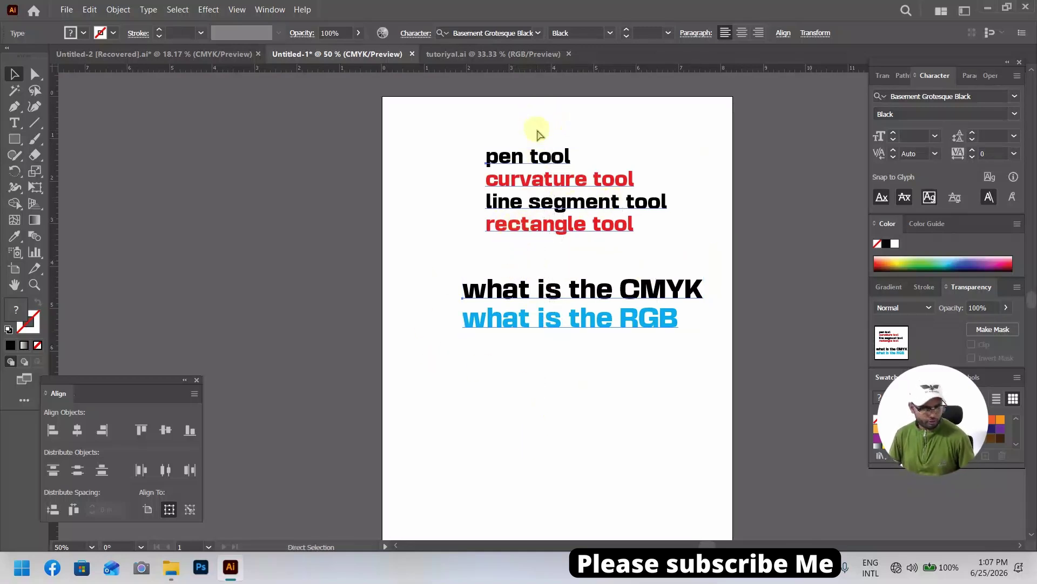
key("v")
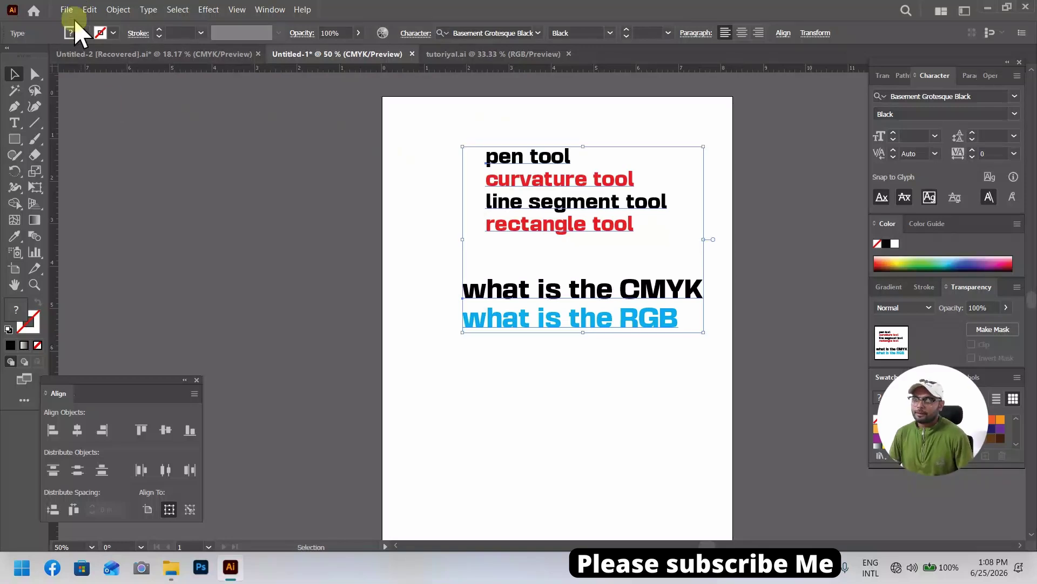
Create a new portrait A4 document in inches with CMYK Color mode and High (300 ppi) raster effects.
left_click(66, 10)
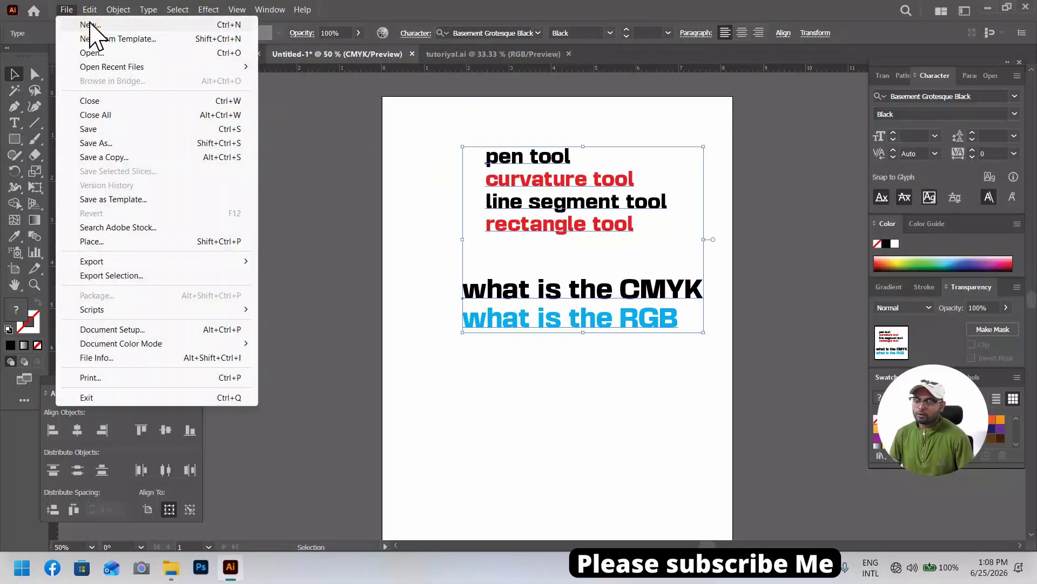
left_click(90, 25)
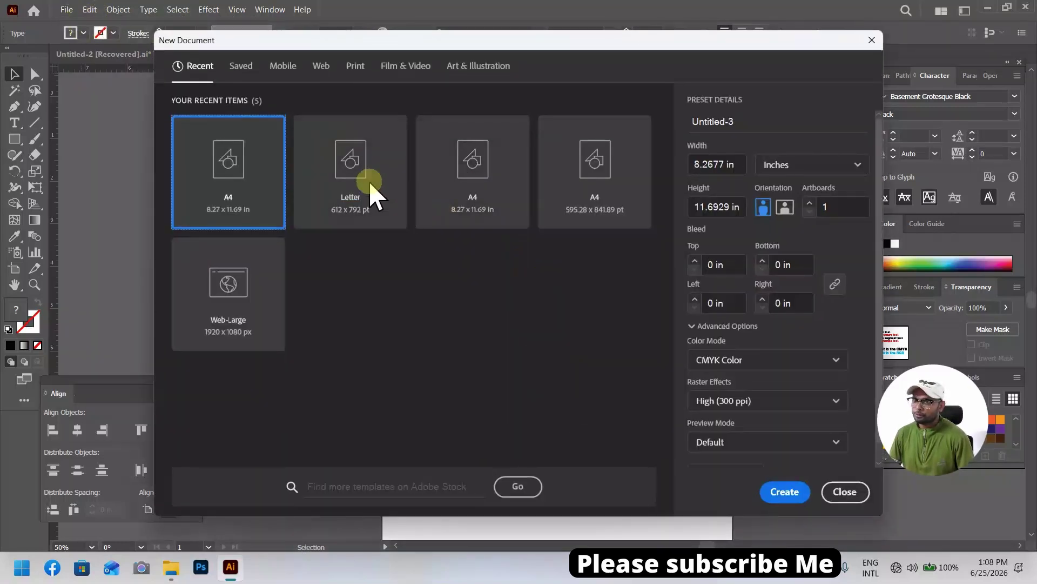
left_click(777, 491)
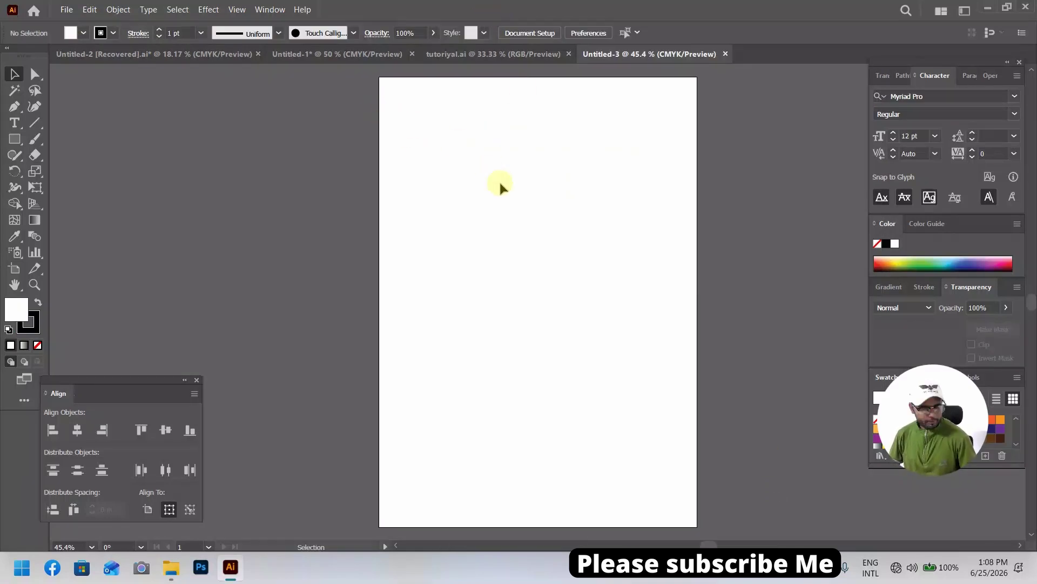
Paste the tool-list and CMYK/RGB text into the new document and place it outside the artboard, on its left side.
type("pen tool curvature tool line segment tool rectangle tool  what is the CMYK what is the RGB")
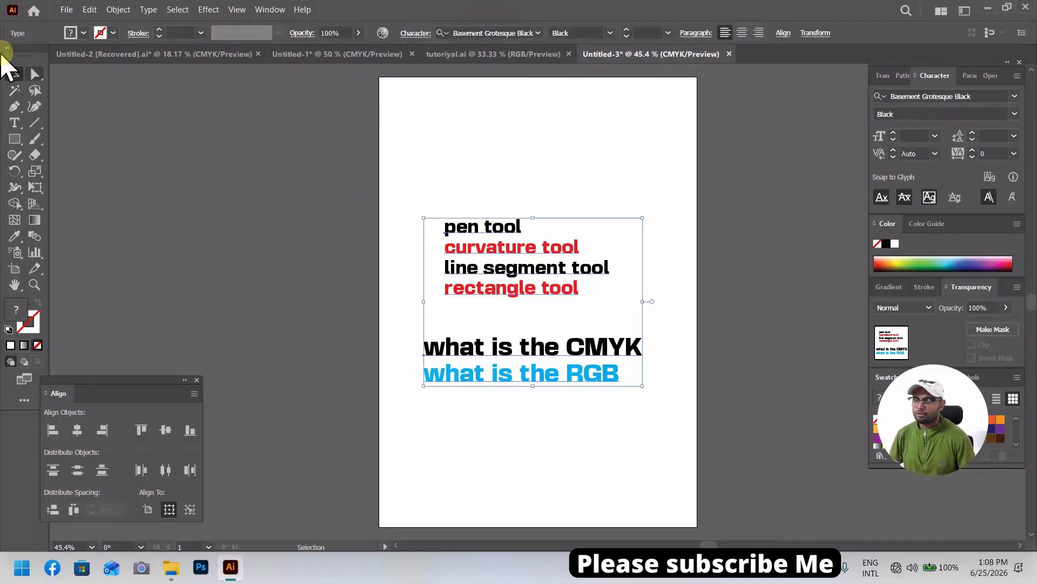
left_click_drag(495, 252, 211, 140)
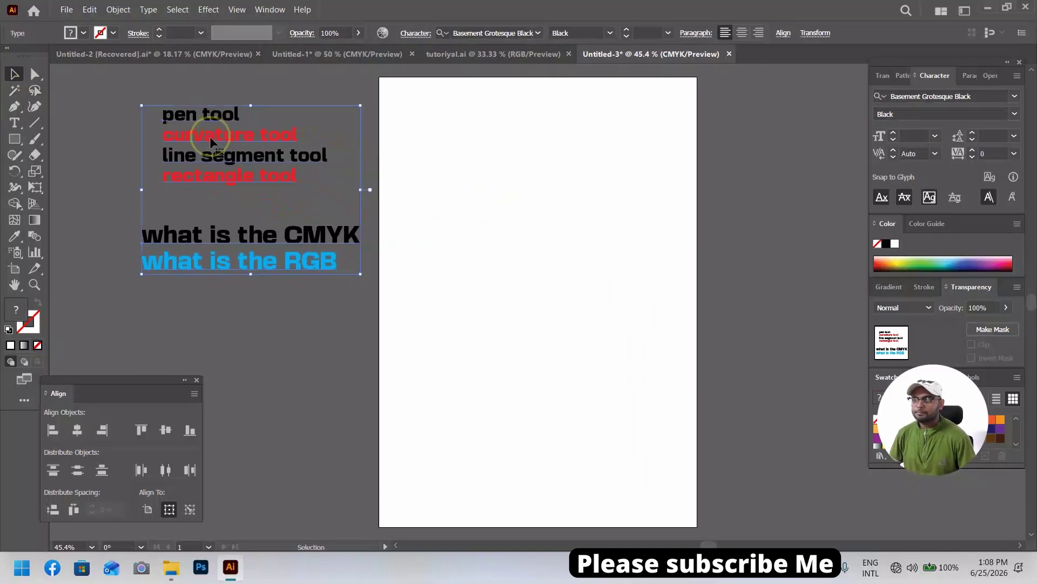
Draw a closed five-point shape with curved sides in the artboard's upper half with the Pen tool, and deselect it.
left_click(13, 107)
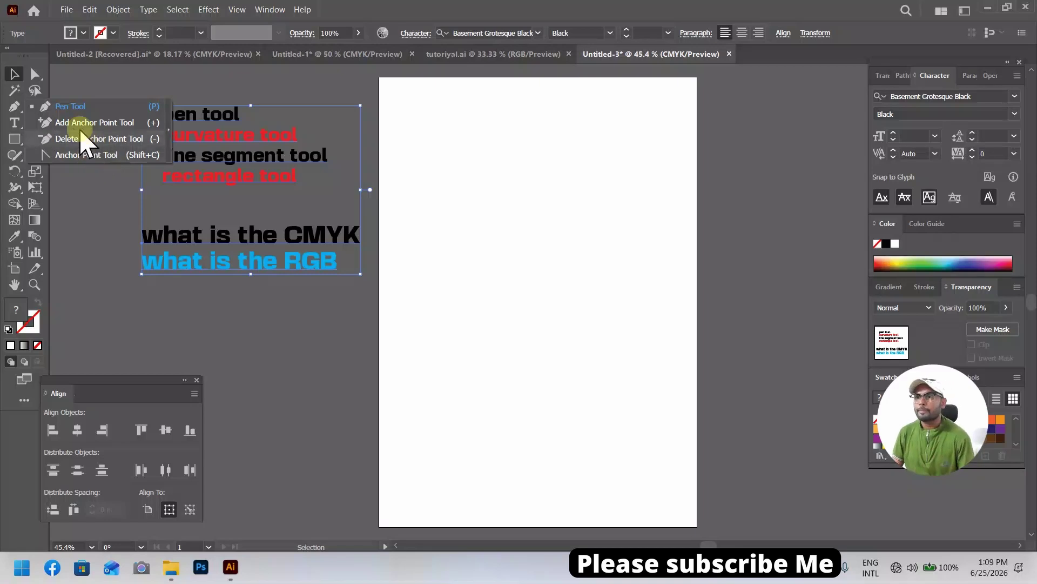
left_click(60, 108)
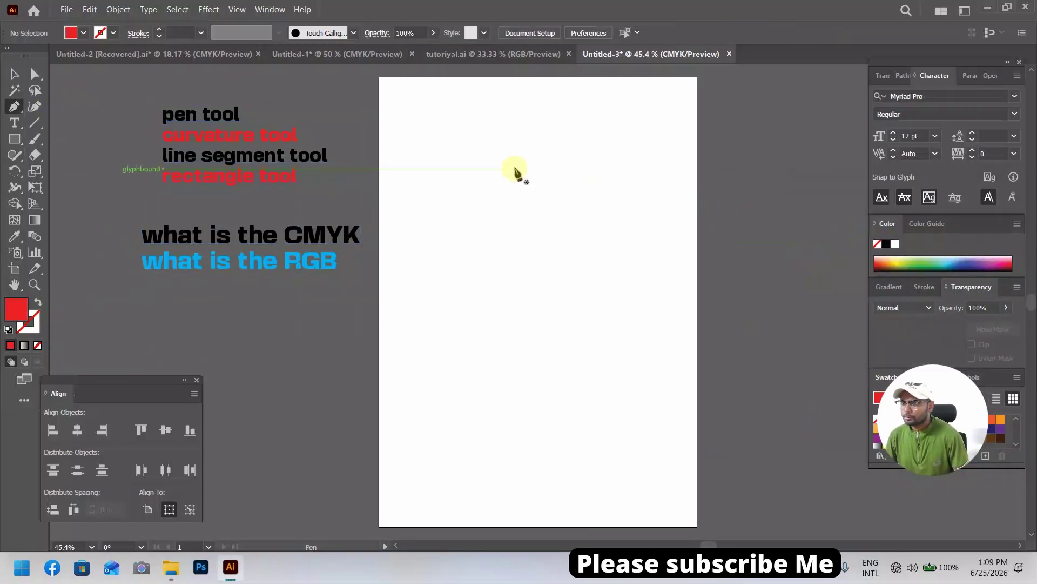
left_click(556, 153)
left_click_drag(597, 203, 594, 209)
left_click_drag(557, 243, 472, 211)
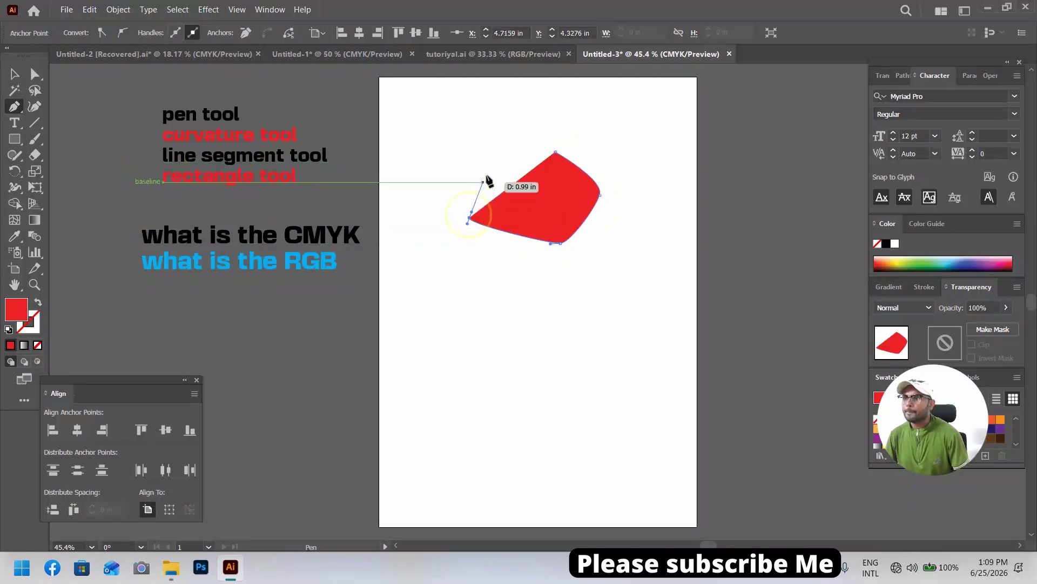
left_click_drag(494, 165, 560, 158)
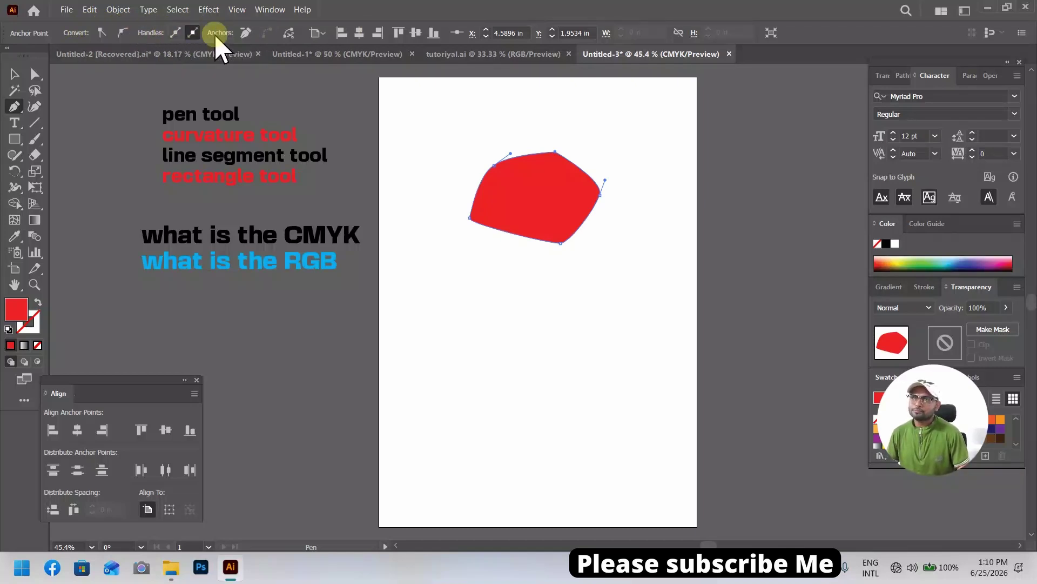
left_click(13, 75)
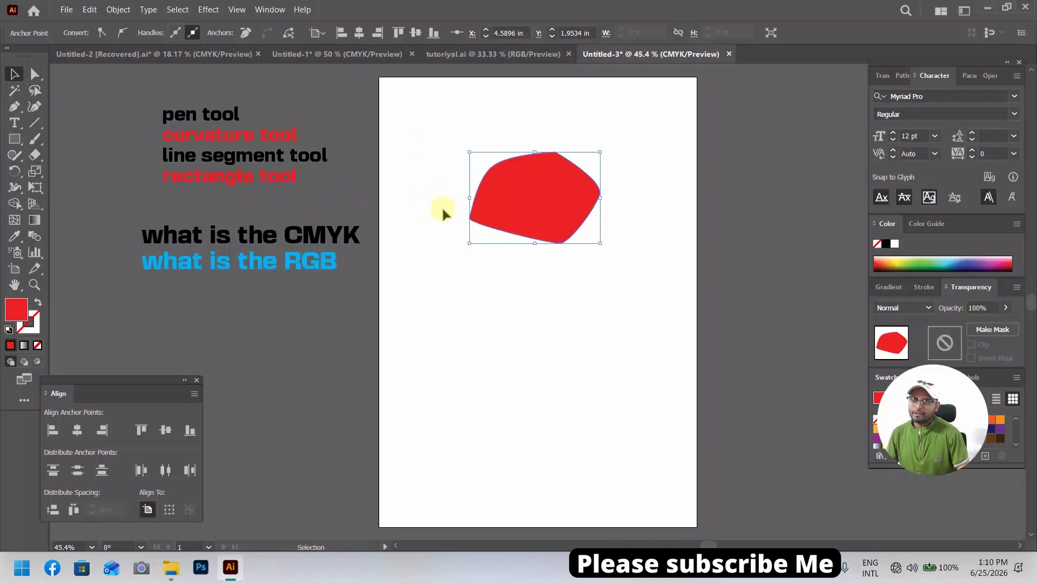
left_click(423, 199)
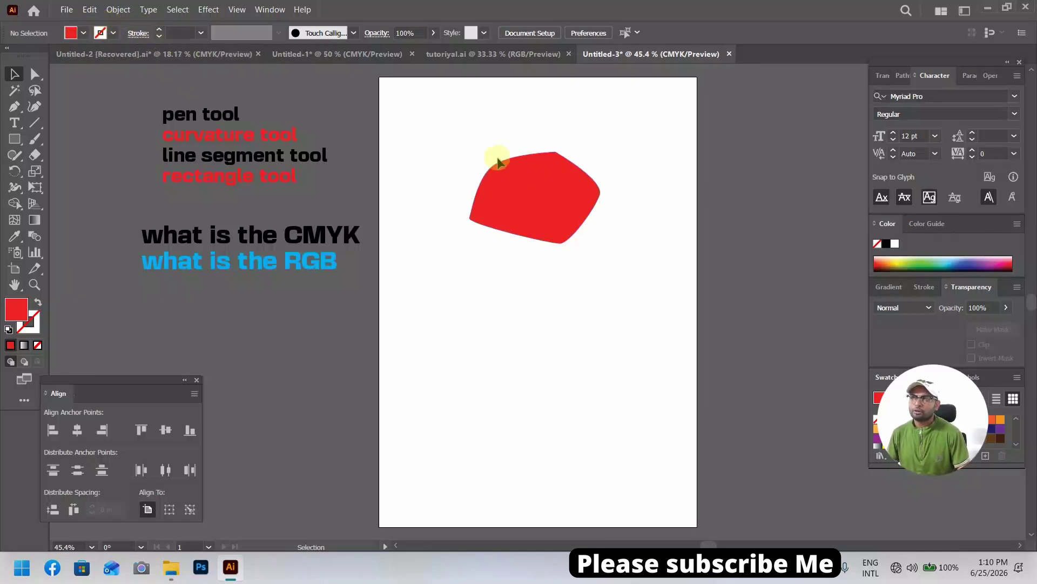
Set the five-point shape's fill to None and give it a black stroke.
left_click_drag(505, 120, 549, 162)
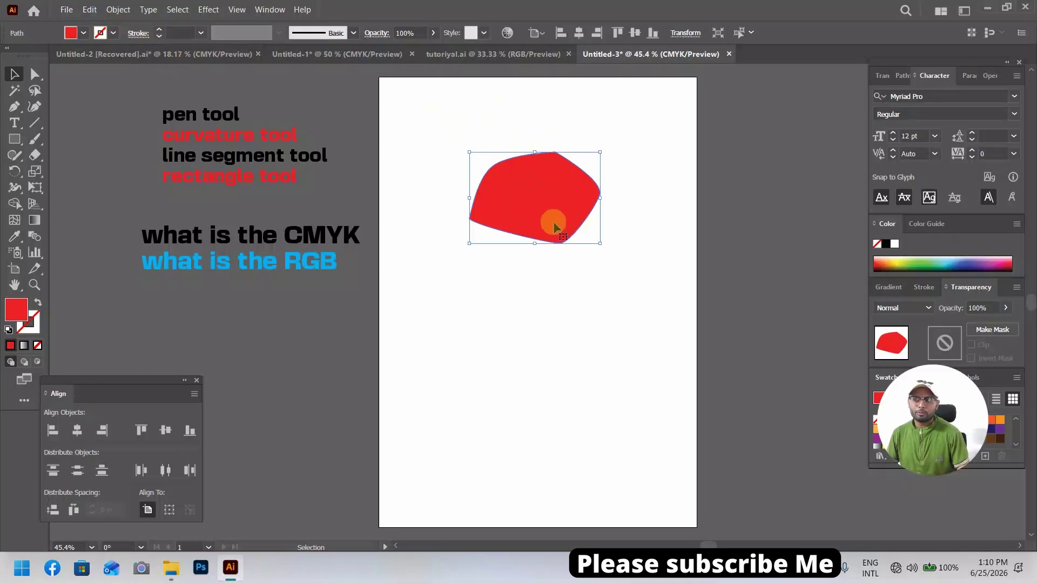
left_click(83, 33)
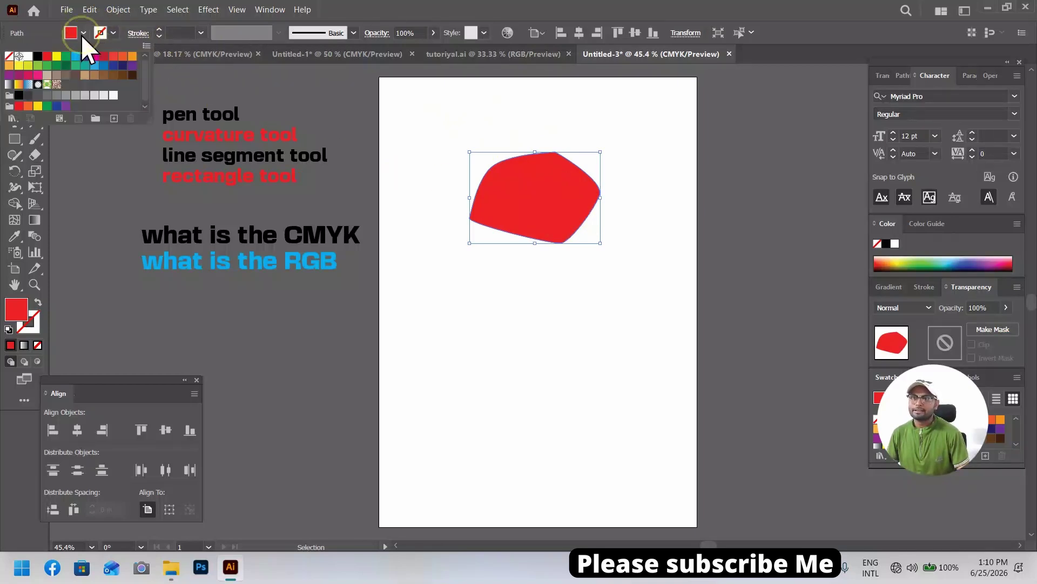
left_click(8, 55)
left_click(113, 33)
left_click(113, 33)
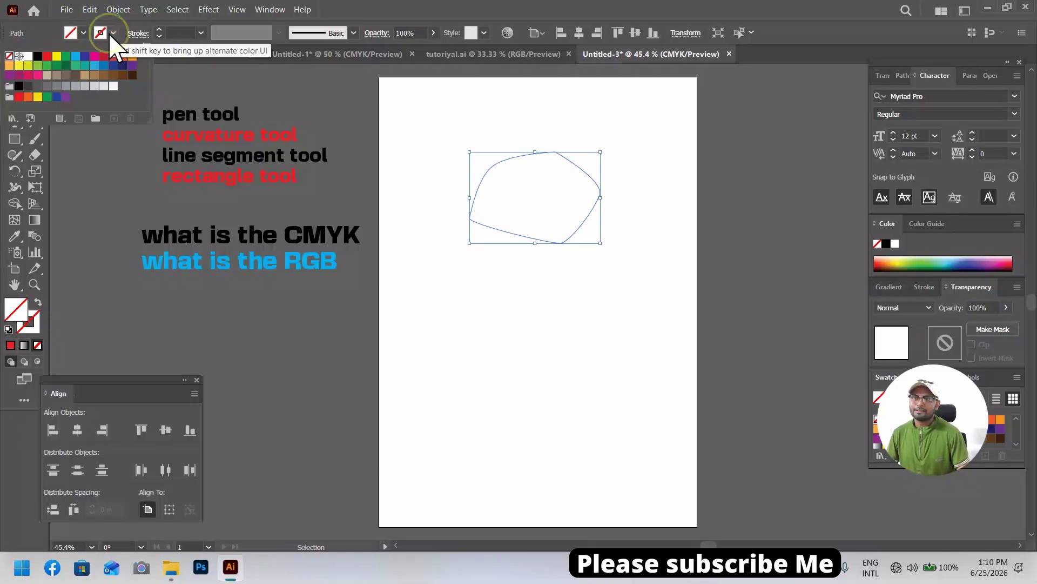
left_click(38, 56)
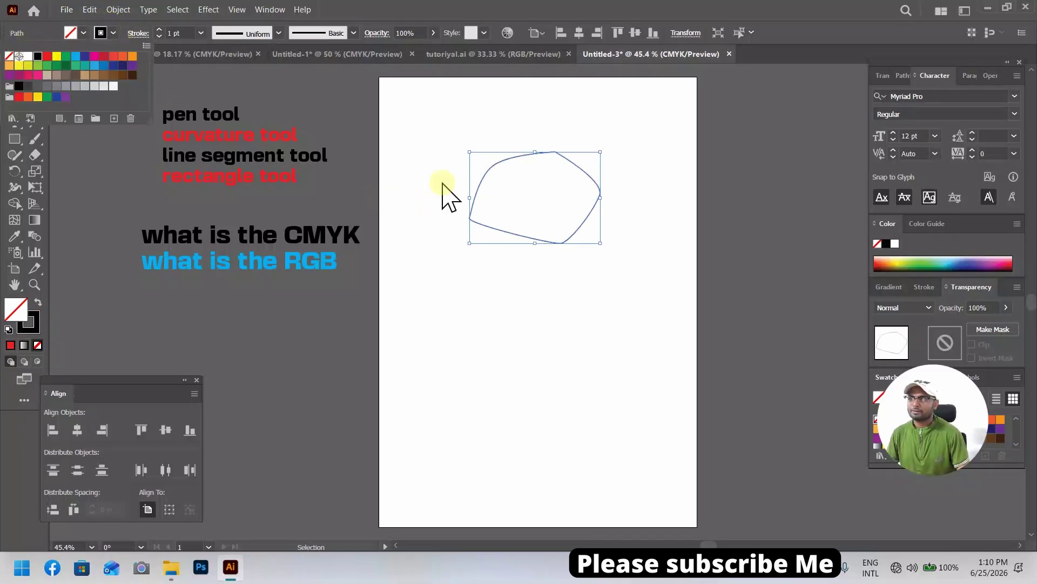
left_click(427, 112)
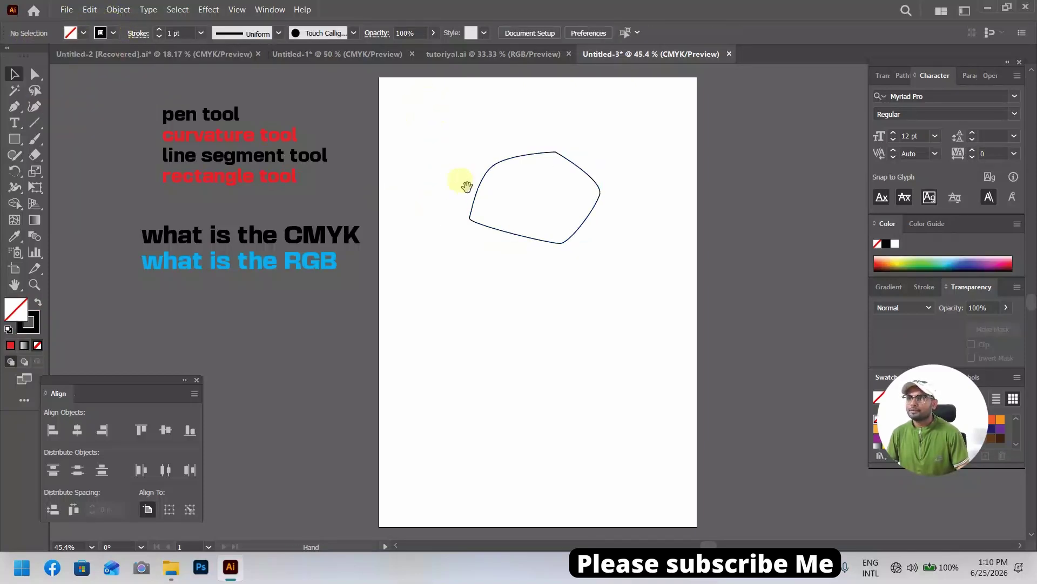
Select the outlined shape, add an anchor point midway along its lower edge with the Pen tool, and delete that point again.
left_click(485, 171)
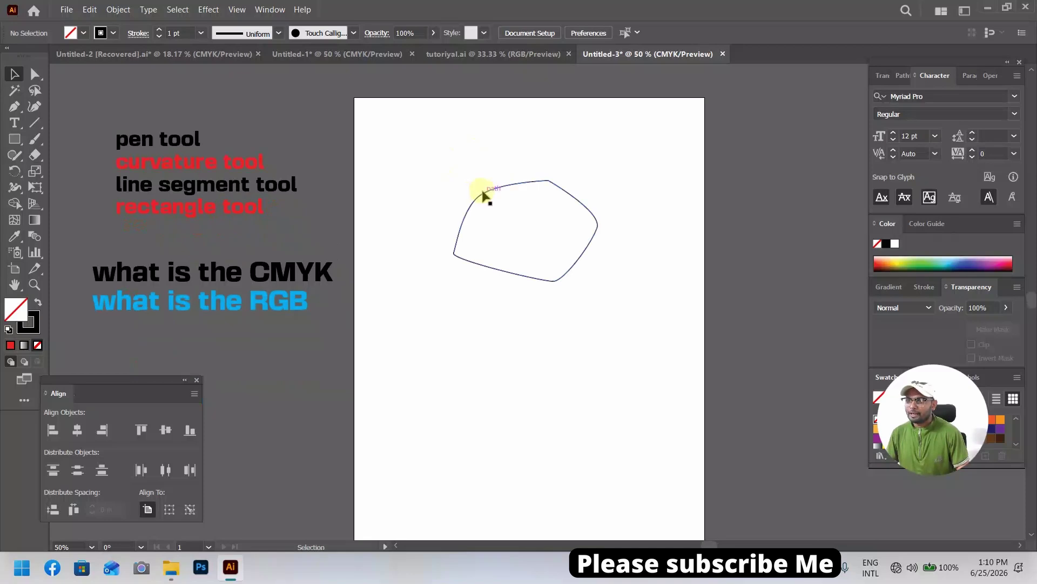
left_click(472, 205)
left_click(15, 106)
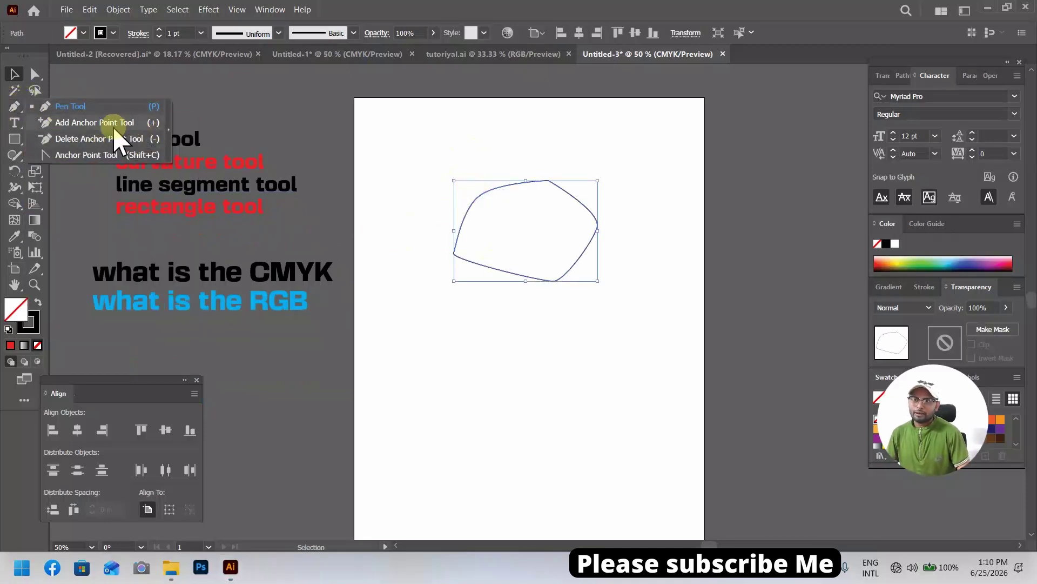
left_click(120, 124)
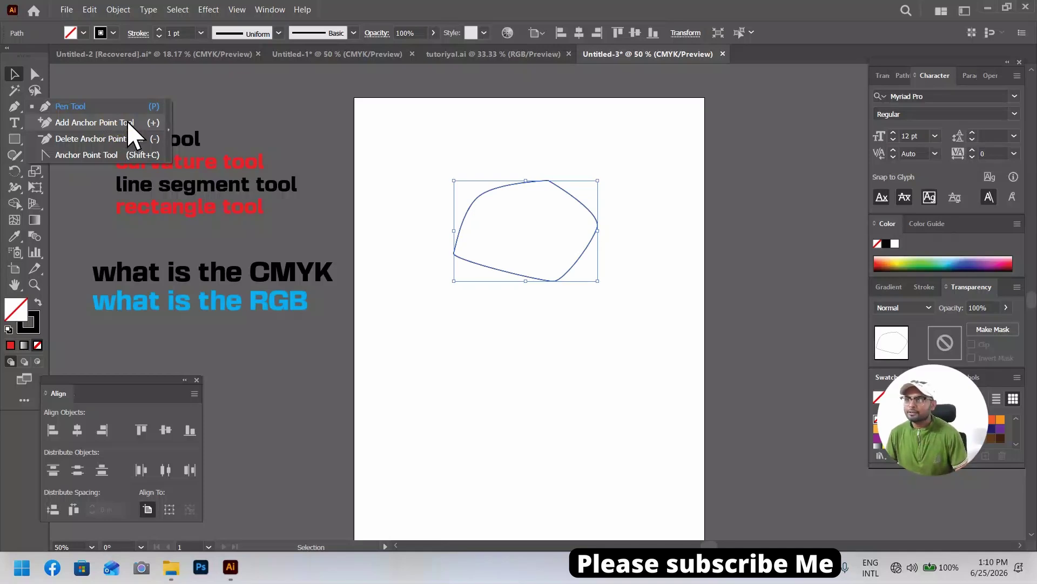
left_click(104, 124)
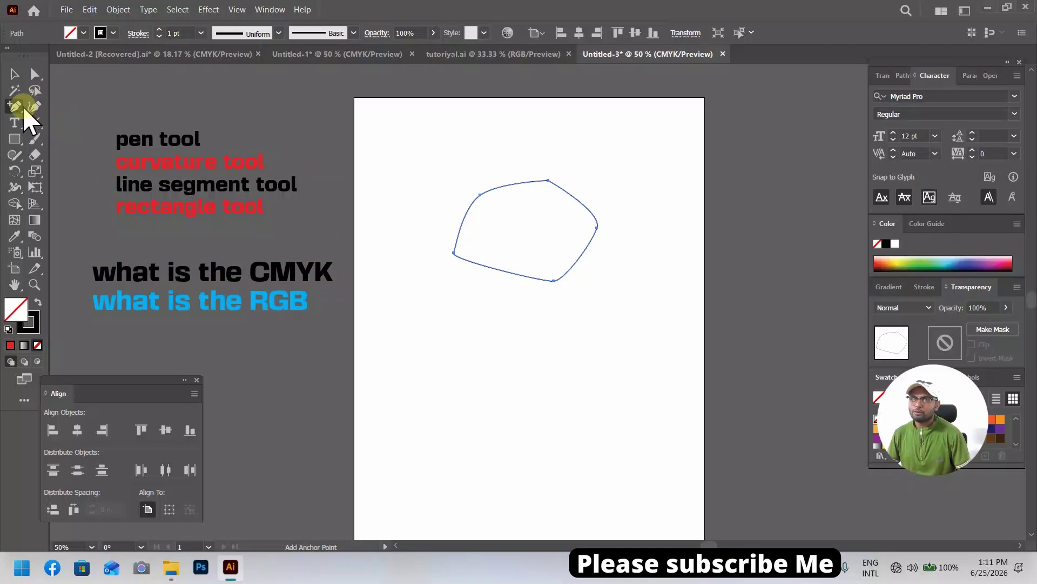
left_click_drag(15, 106, 54, 107)
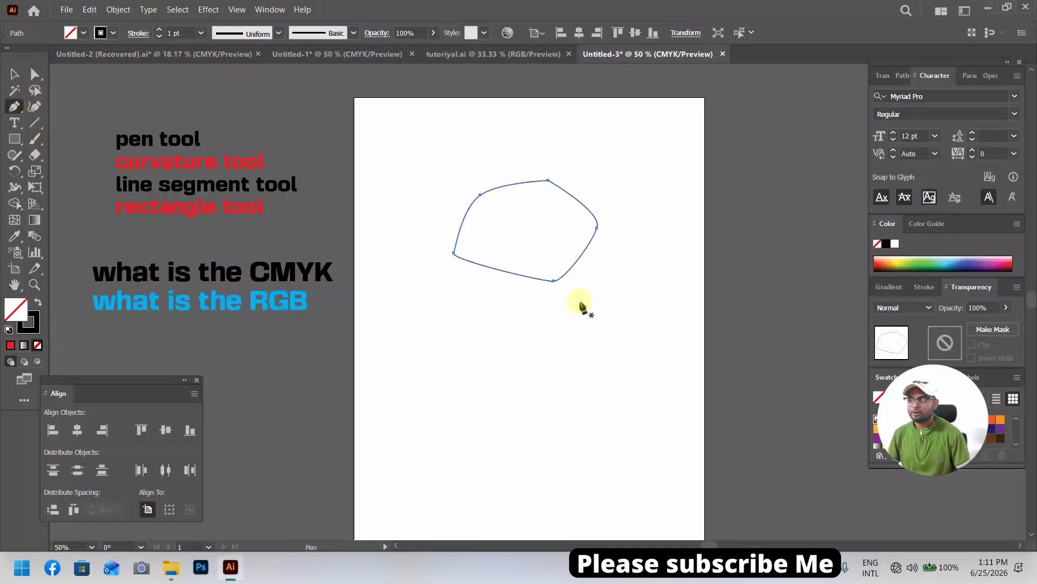
left_click(498, 271)
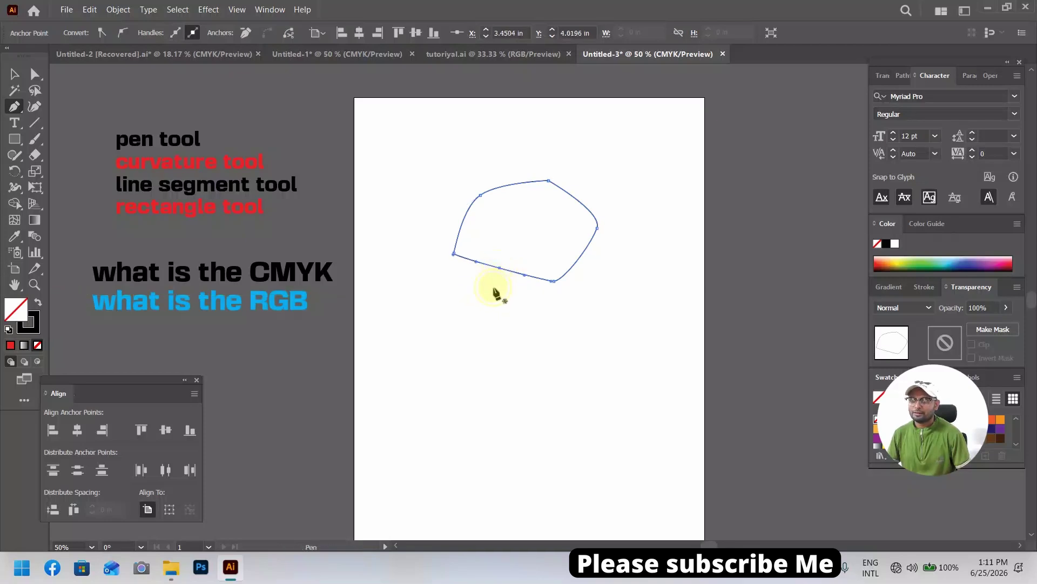
left_click(500, 267)
left_click(500, 270)
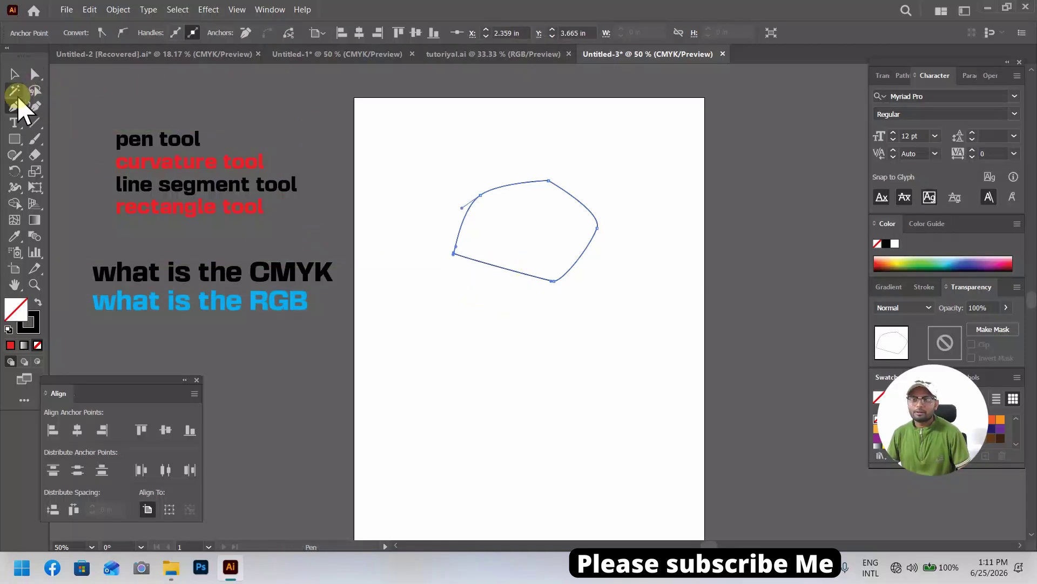
Add one anchor point each to the shape's lower, lower-right, upper-right and top edges with the Add Anchor Point tool.
left_click_drag(24, 99, 89, 123)
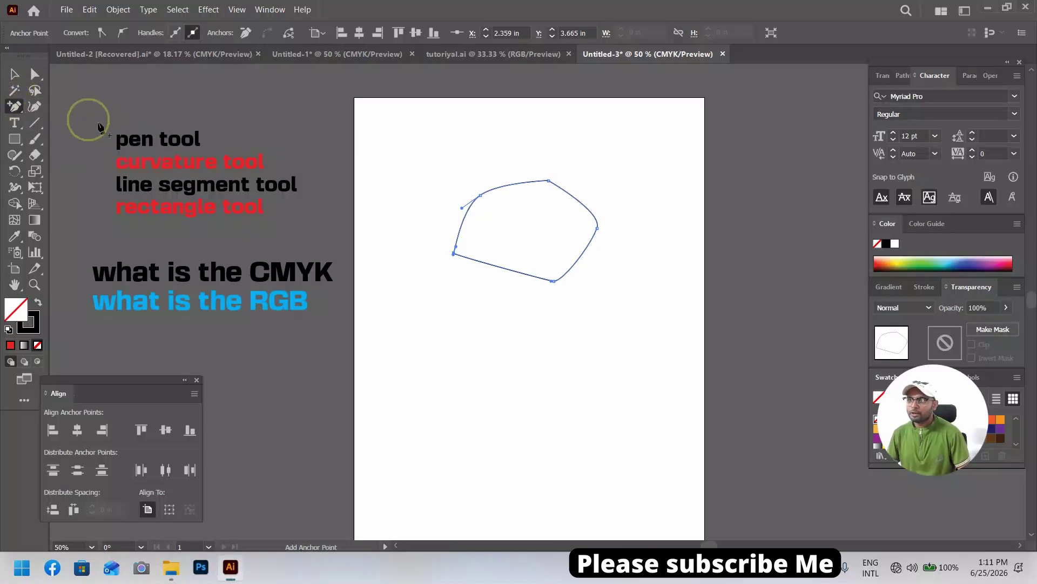
left_click(505, 270)
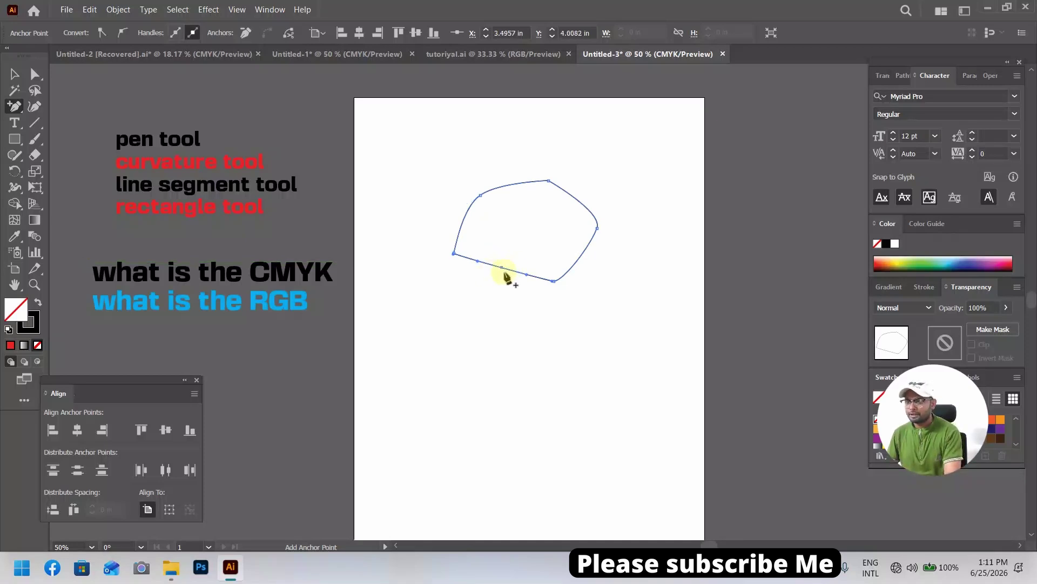
left_click(580, 256)
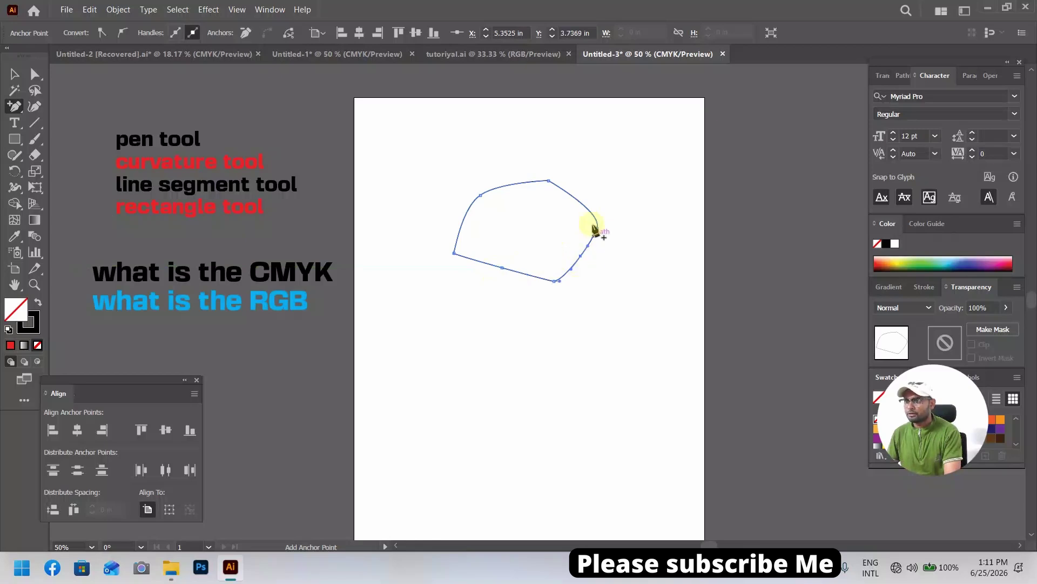
left_click(575, 198)
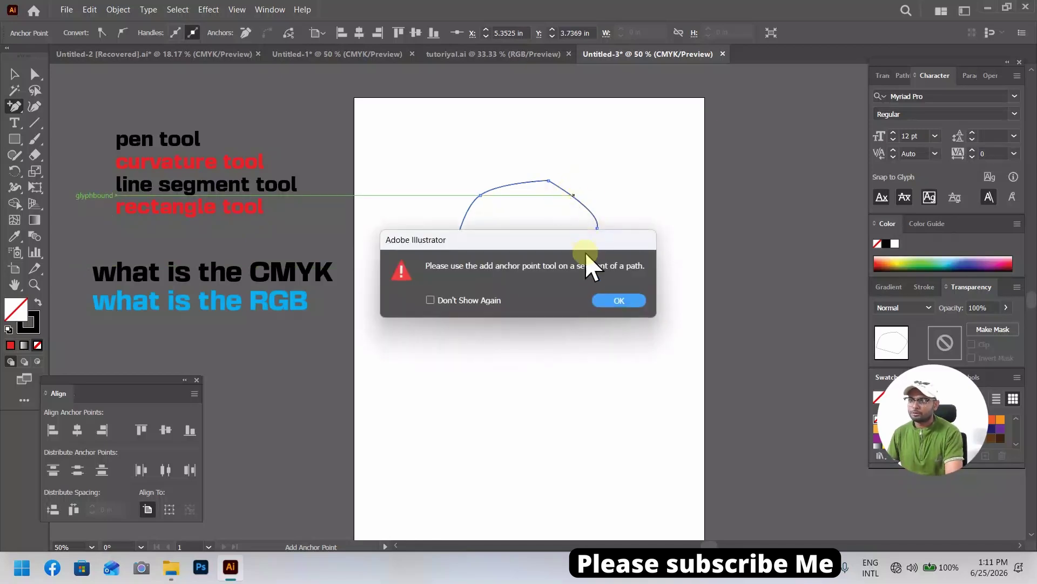
left_click(618, 300)
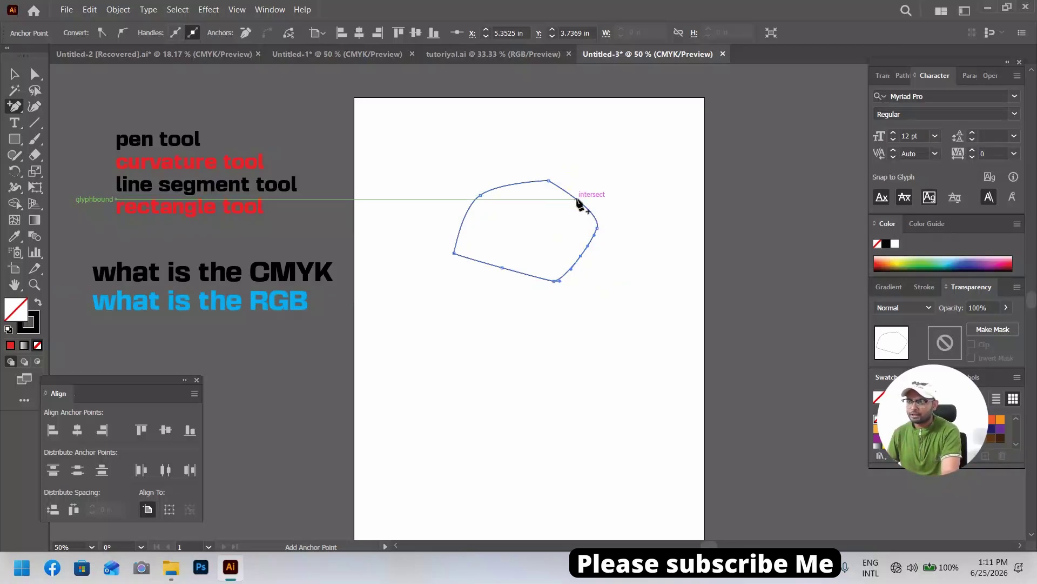
left_click(503, 187)
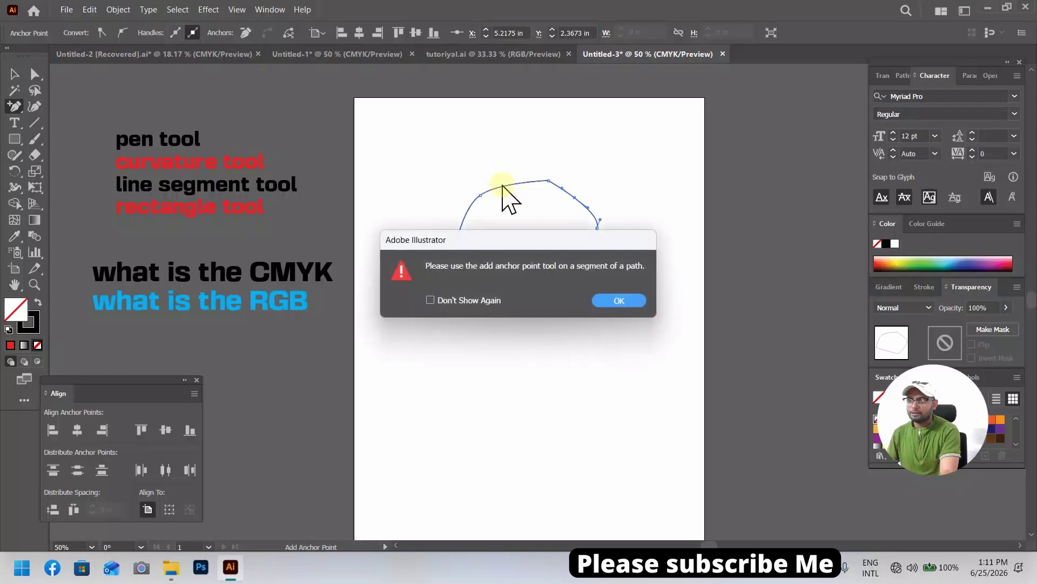
key("Return")
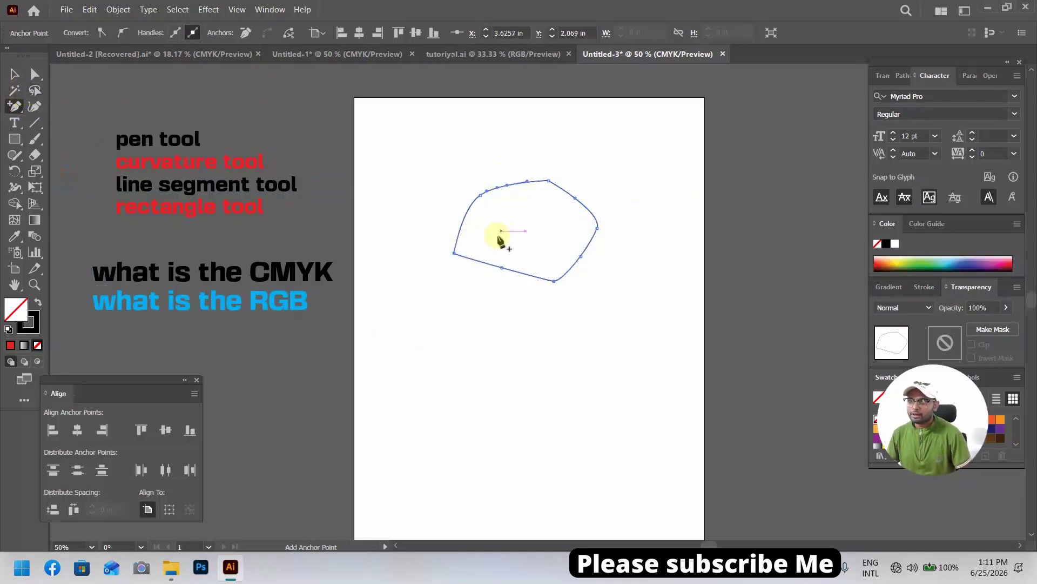
Reshape the outline into a rounder form with the Curvature tool, moving its lower, right and top points and adding one at the upper left.
left_click(34, 106)
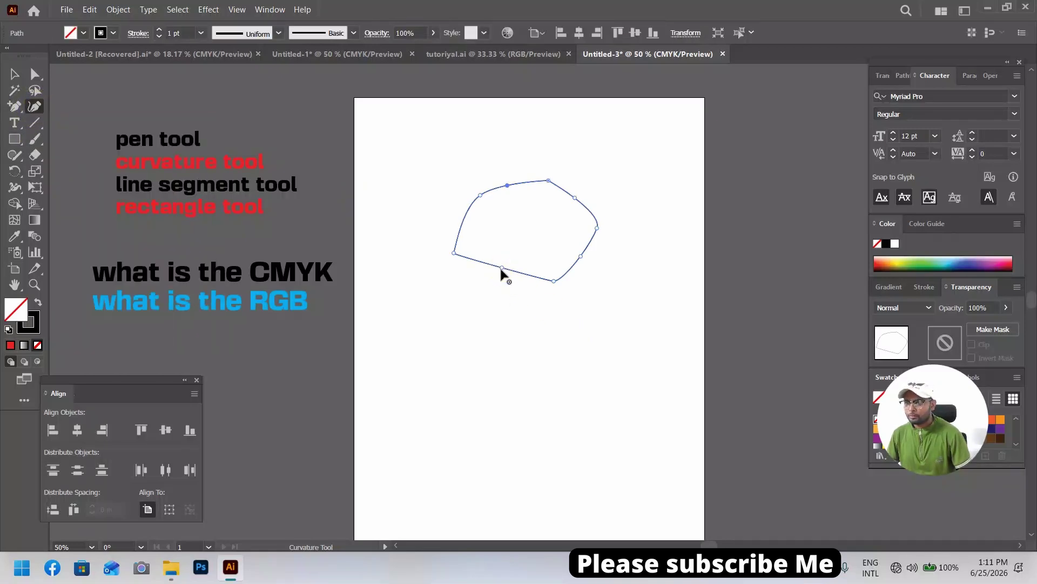
left_click_drag(501, 268, 480, 308)
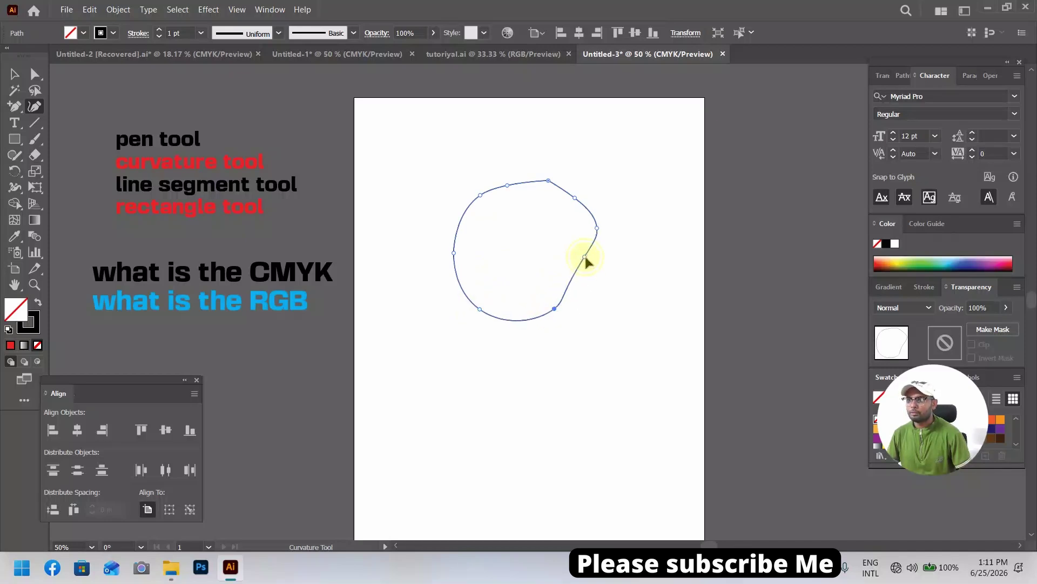
mouse_move(584, 257)
left_mouse_down()
mouse_move(597, 273)
mouse_move(598, 261)
left_mouse_up()
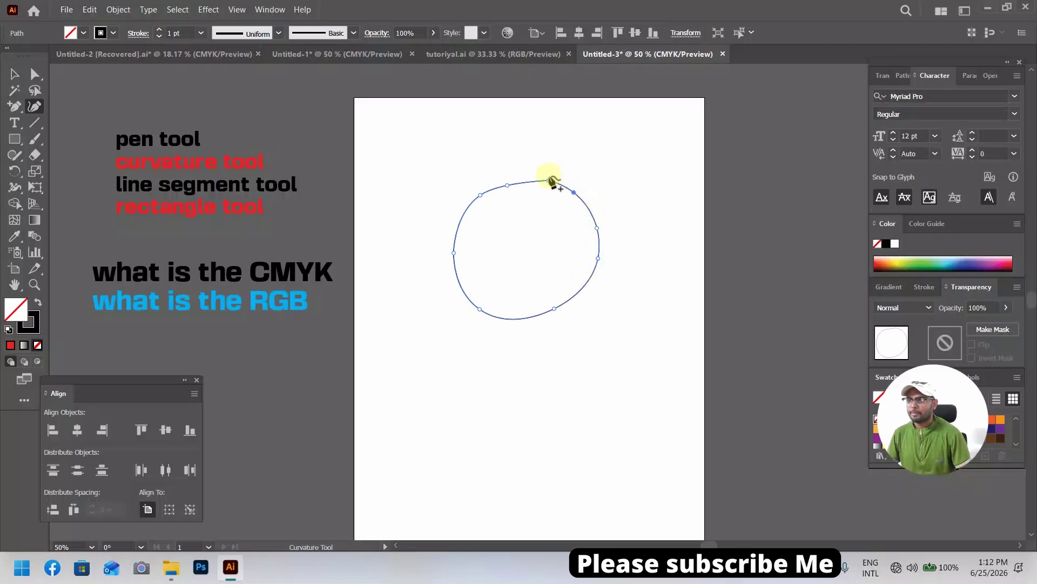
left_click_drag(549, 180, 542, 175)
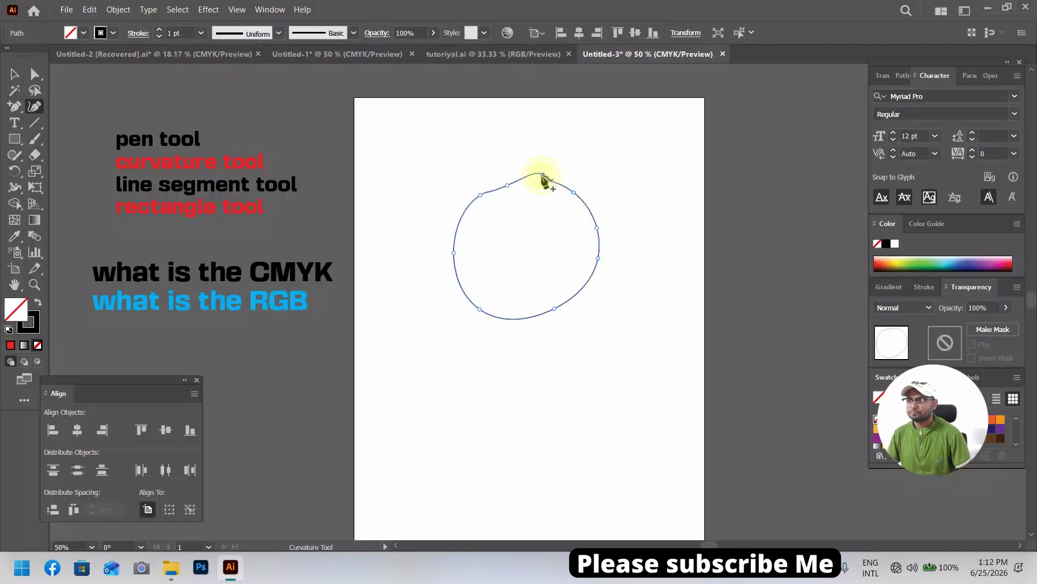
left_click(502, 187)
mouse_move(481, 195)
left_mouse_down()
mouse_move(463, 204)
mouse_move(482, 191)
left_mouse_up()
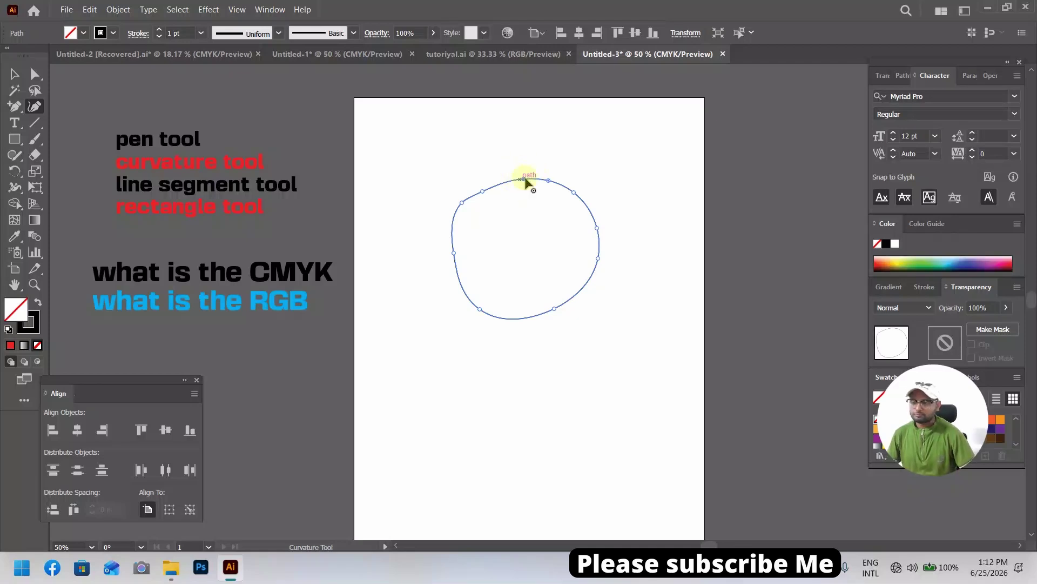
Add a curve point on the shape's top edge with the Curvature tool, remove it, and add it again.
left_click(522, 180)
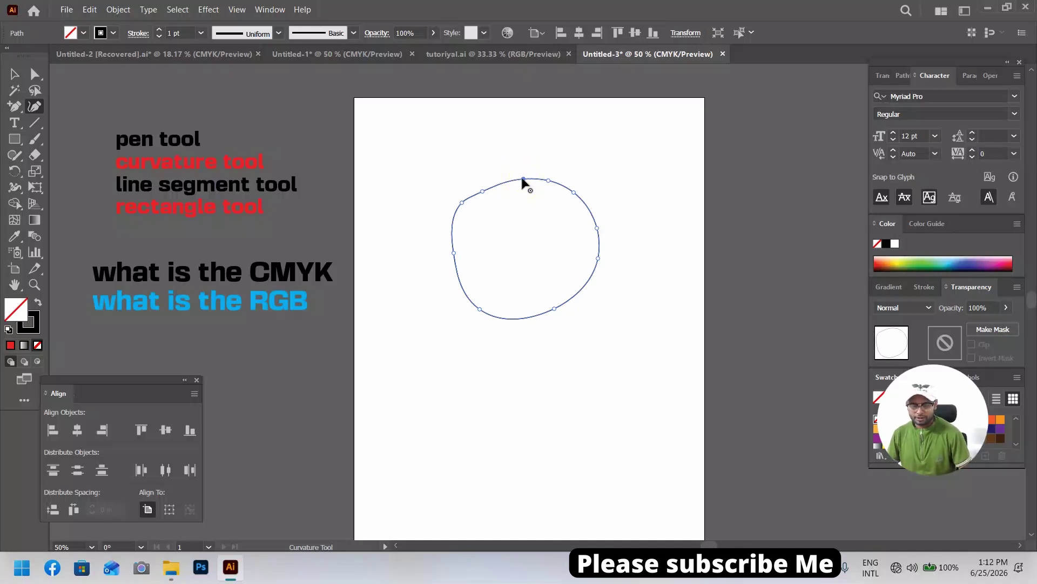
left_click(522, 182, "ctrl")
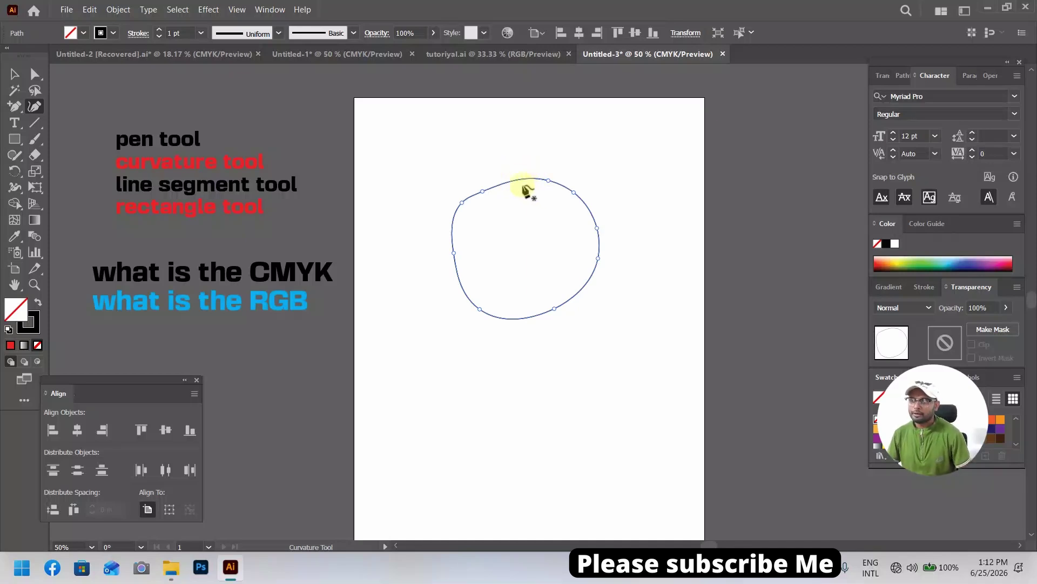
left_click(520, 180)
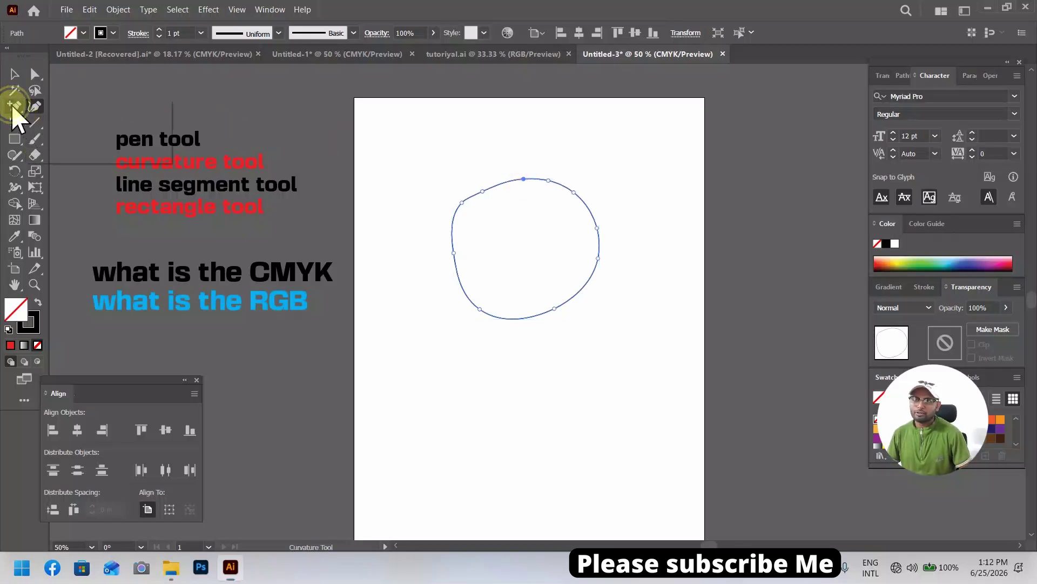
Delete the upper-left edge's anchor point with the Delete Anchor Point tool, then delete the upper-right one and undo that second deletion.
left_click_drag(16, 105, 111, 138)
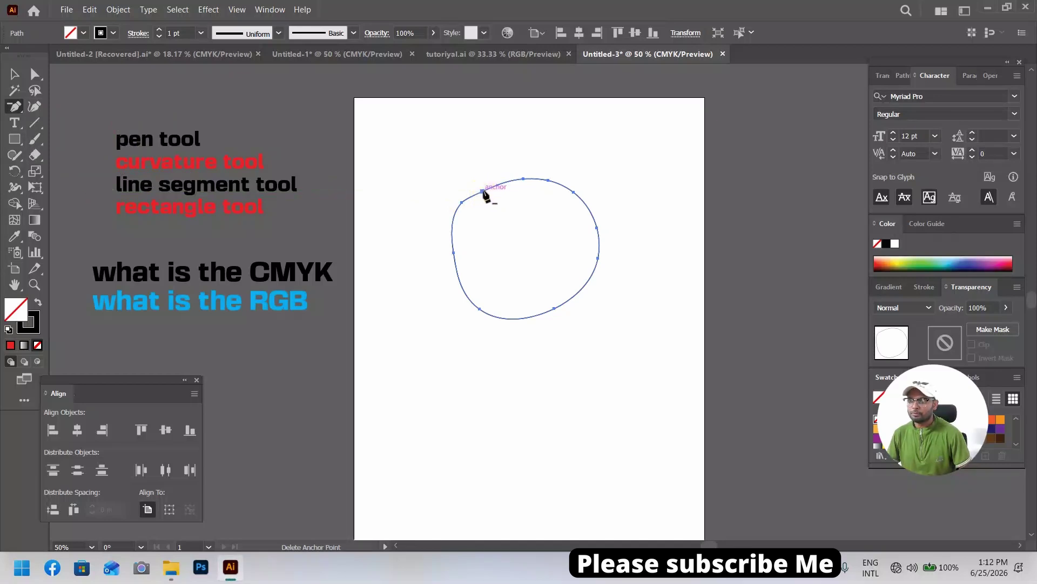
left_click(483, 192)
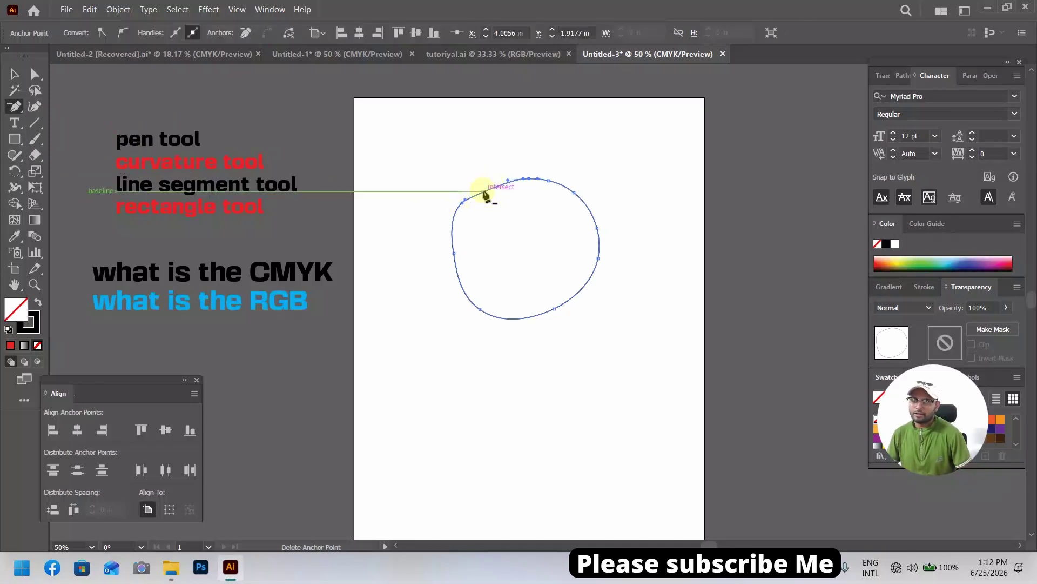
left_click(574, 192)
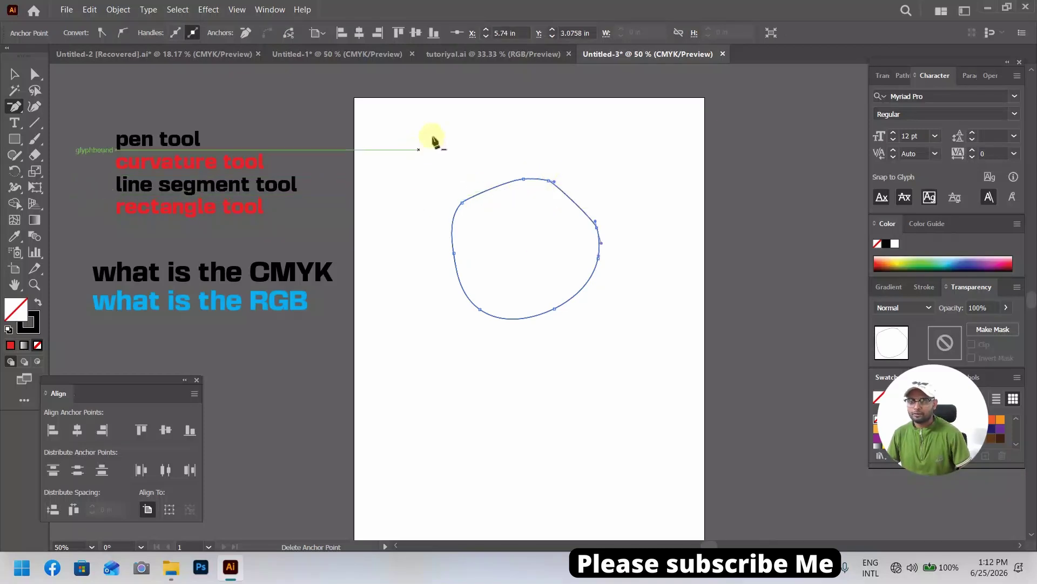
key("ctrl+z")
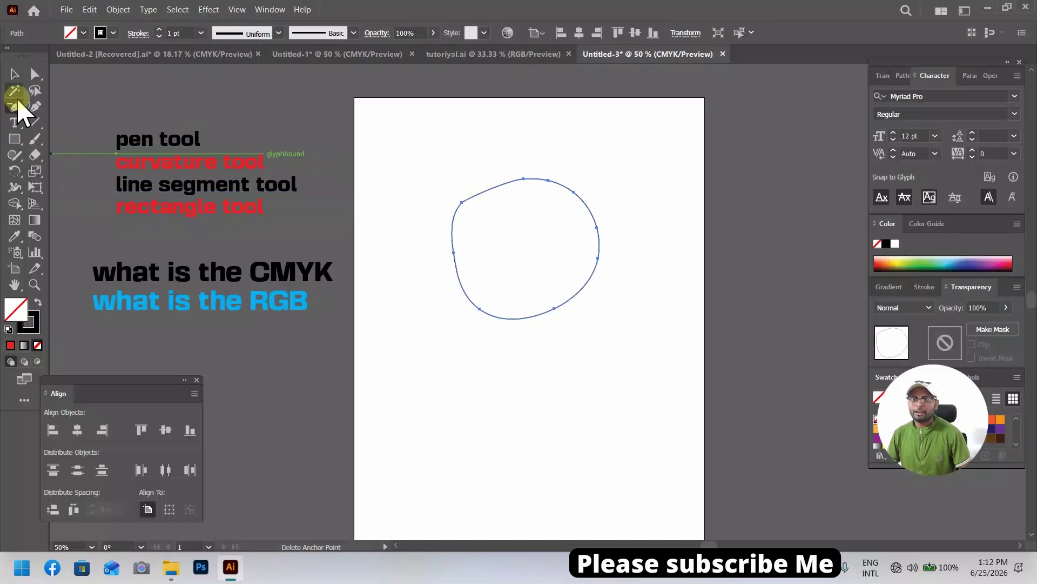
left_click_drag(19, 114, 141, 156)
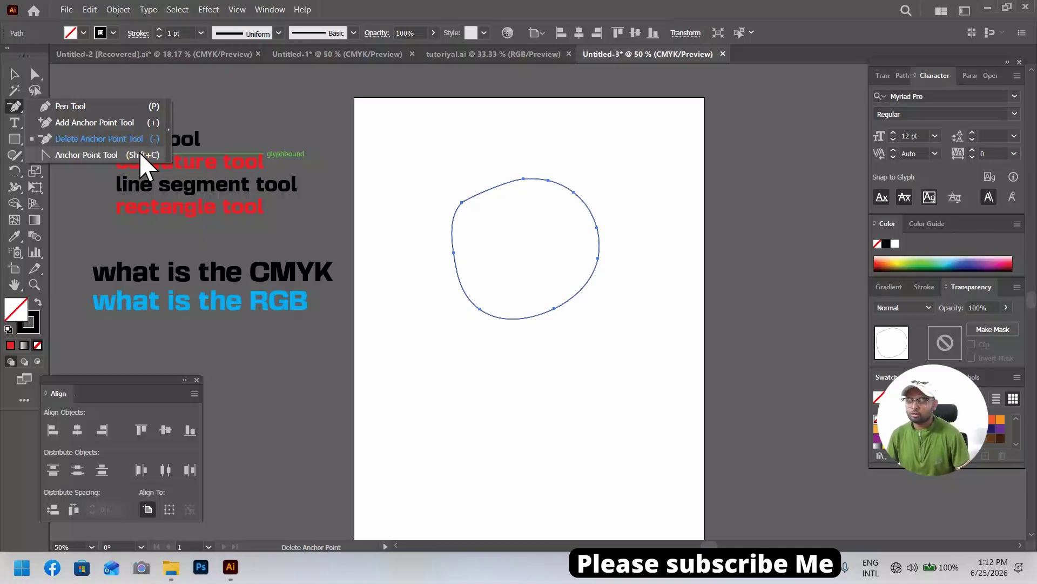
left_click_drag(141, 153, 146, 123)
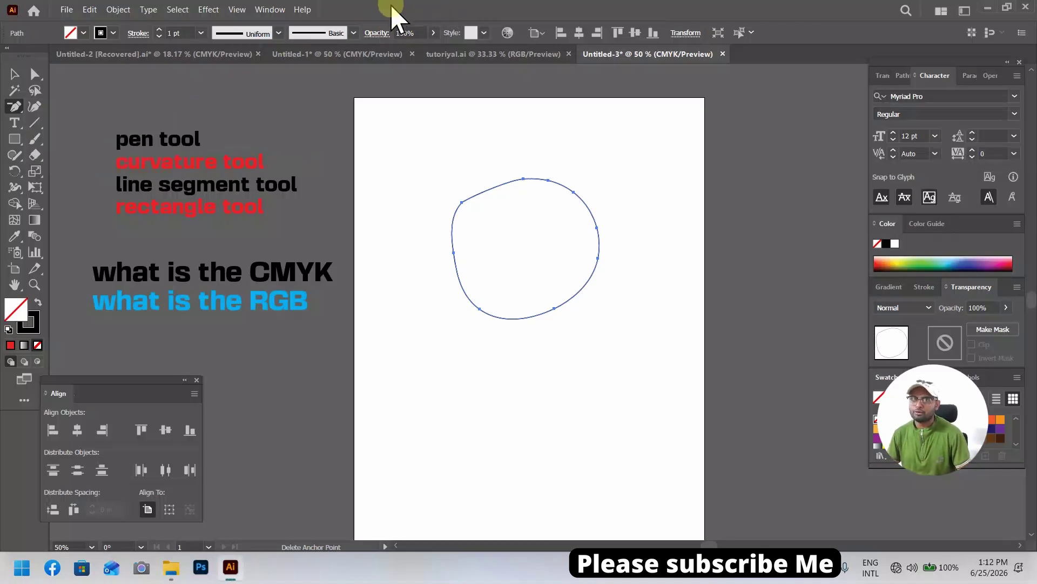
Move the rounded shape off the artboard into the empty canvas on its right side.
key("v")
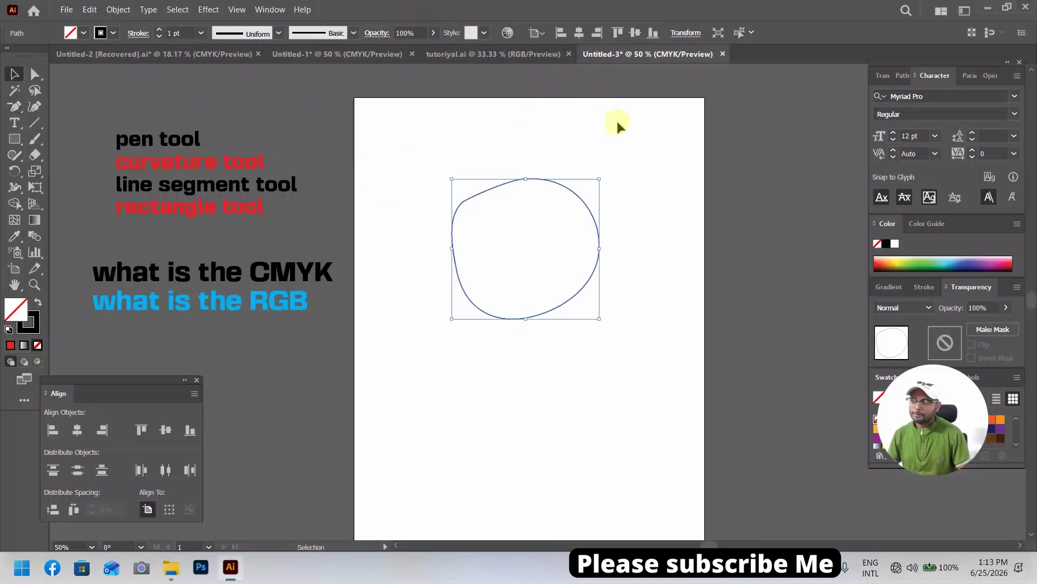
left_click_drag(568, 191, 813, 153)
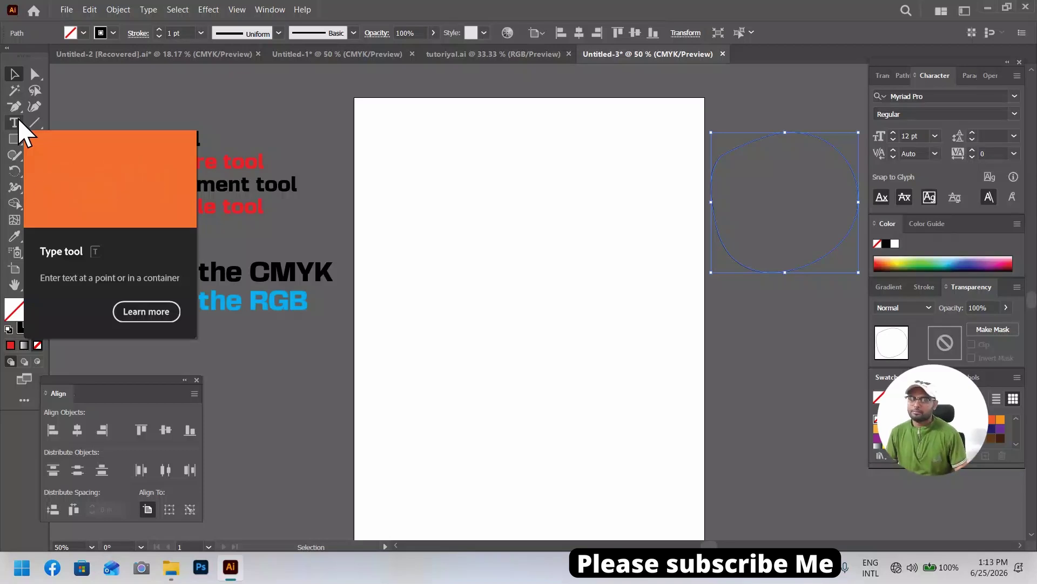
Draw a trial line down the artboard's middle with the Line Segment tool, and undo it.
left_click(35, 122)
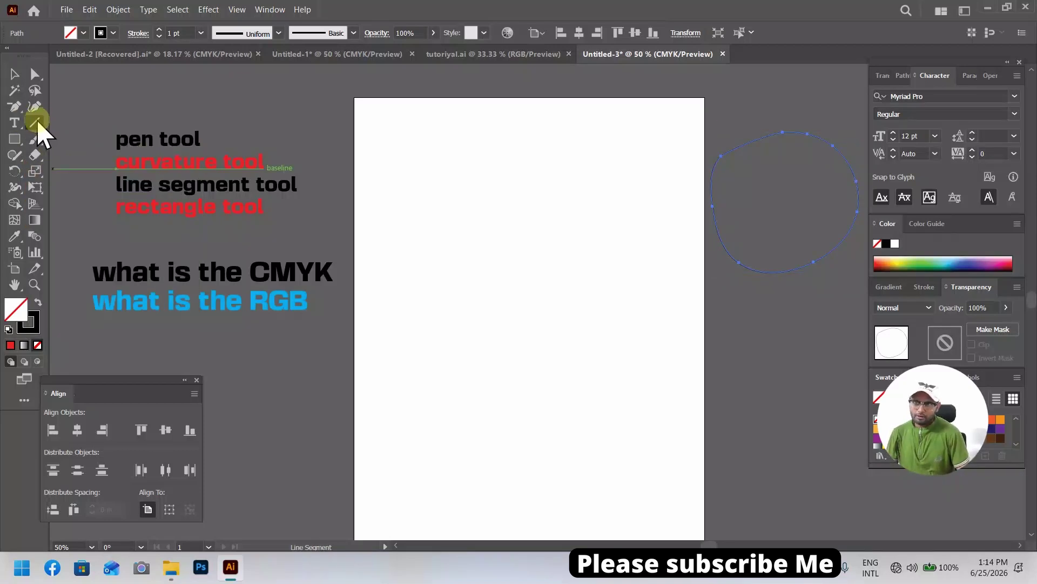
left_click_drag(36, 123, 80, 124)
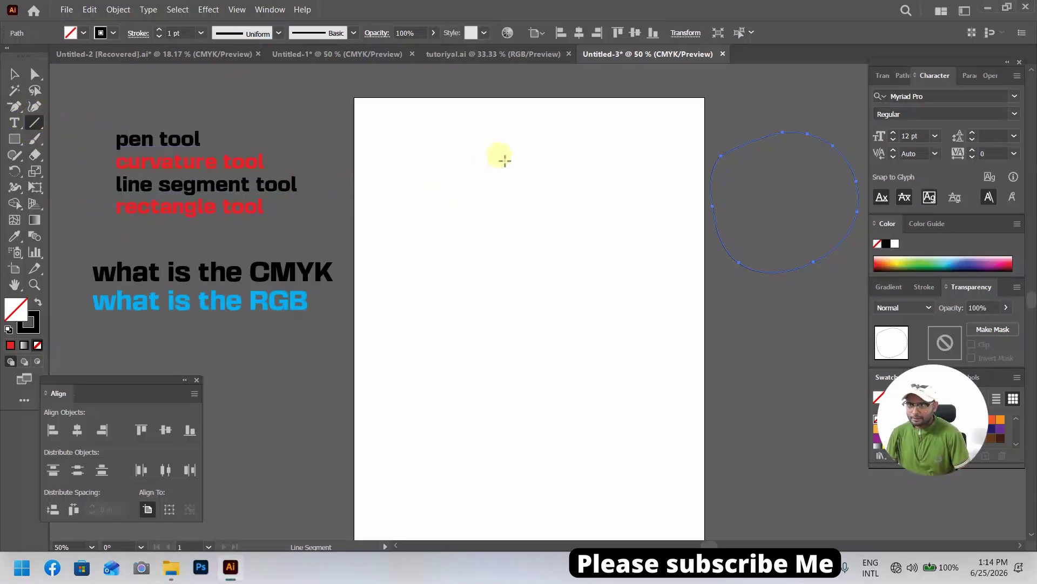
left_click_drag(499, 157, 501, 331)
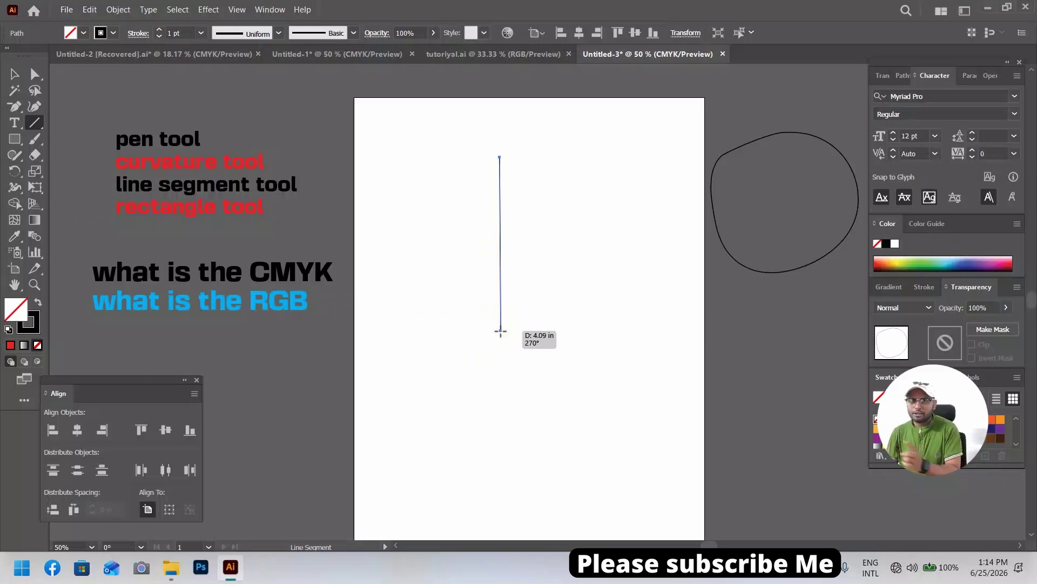
left_click_drag(500, 331, 523, 354)
key("ctrl+z")
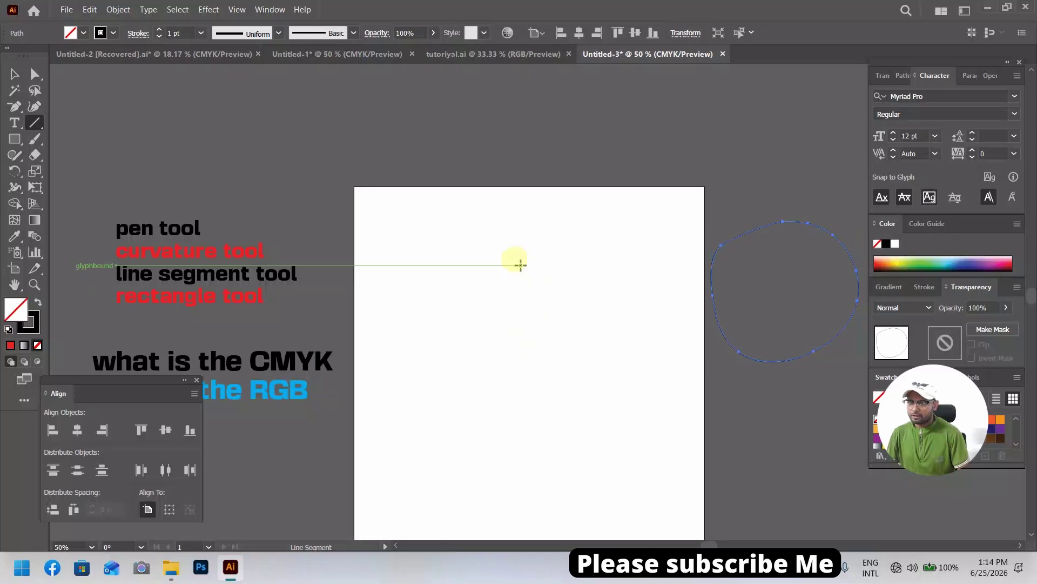
Draw a straight vertical line, a horizontal line across it and a 45° diagonal line with the Line Segment tool.
left_click_drag(520, 264, 500, 453)
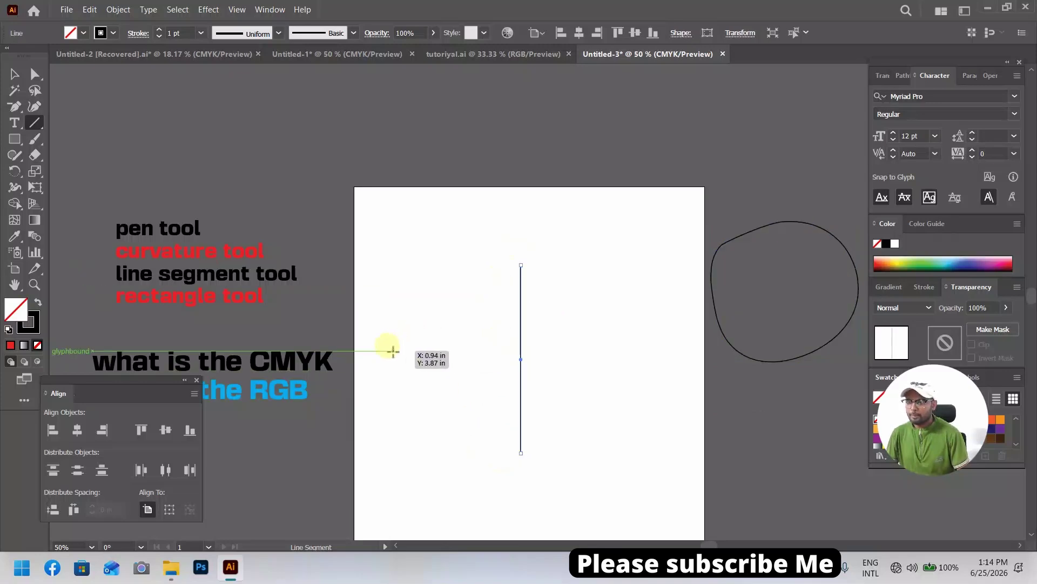
left_click_drag(399, 359, 658, 358)
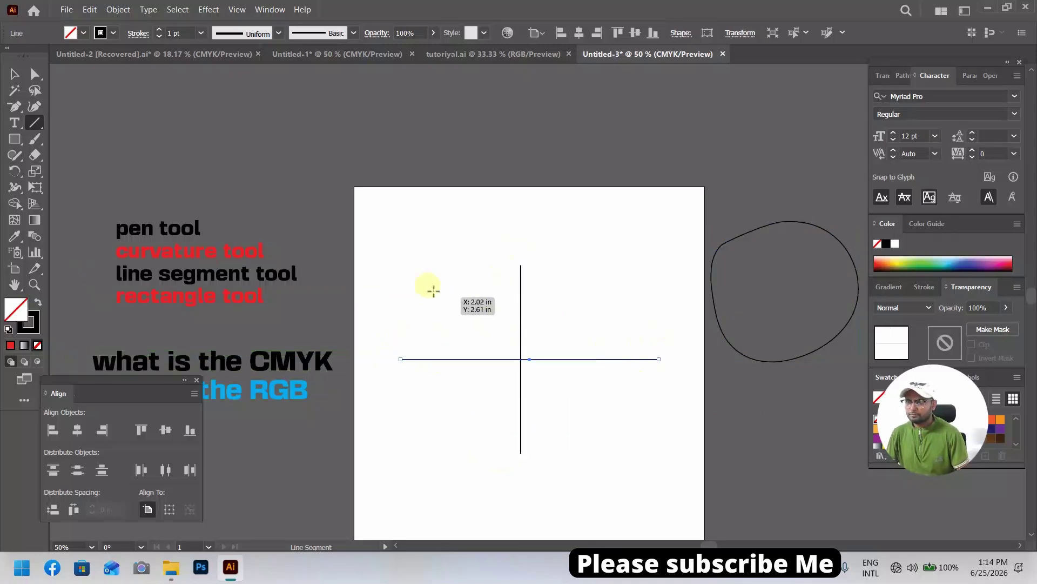
left_click_drag(429, 283, 595, 449)
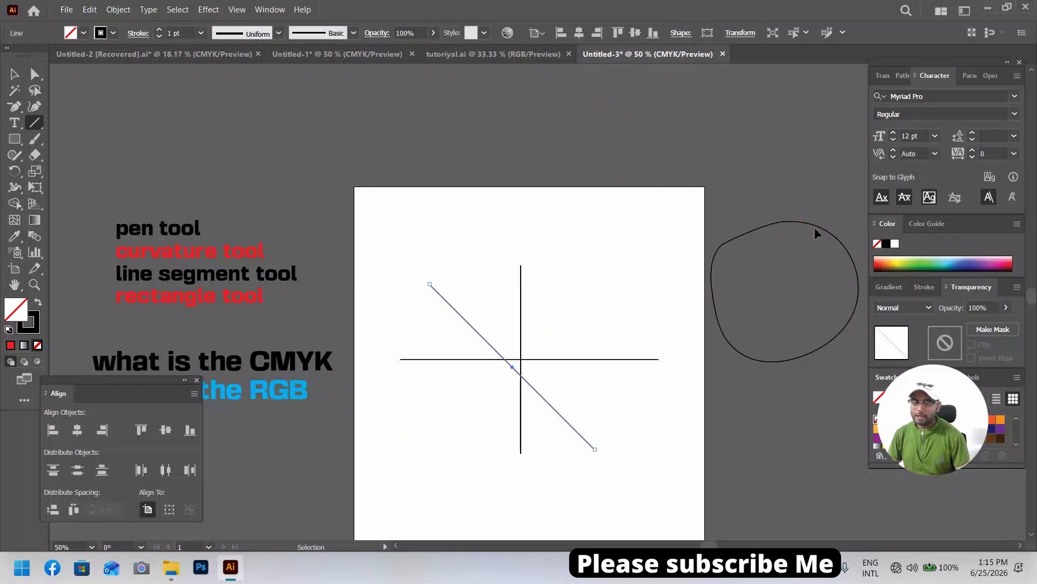
Show the document rulers, toggling them off and on again.
key("ctrl+r")
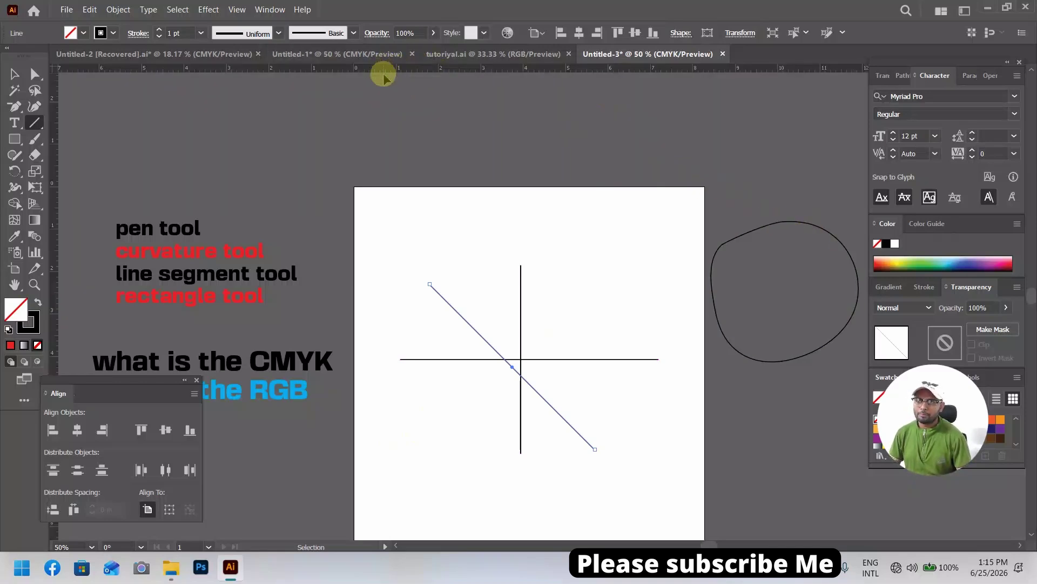
key("ctrl+r")
key("ctrl+r")
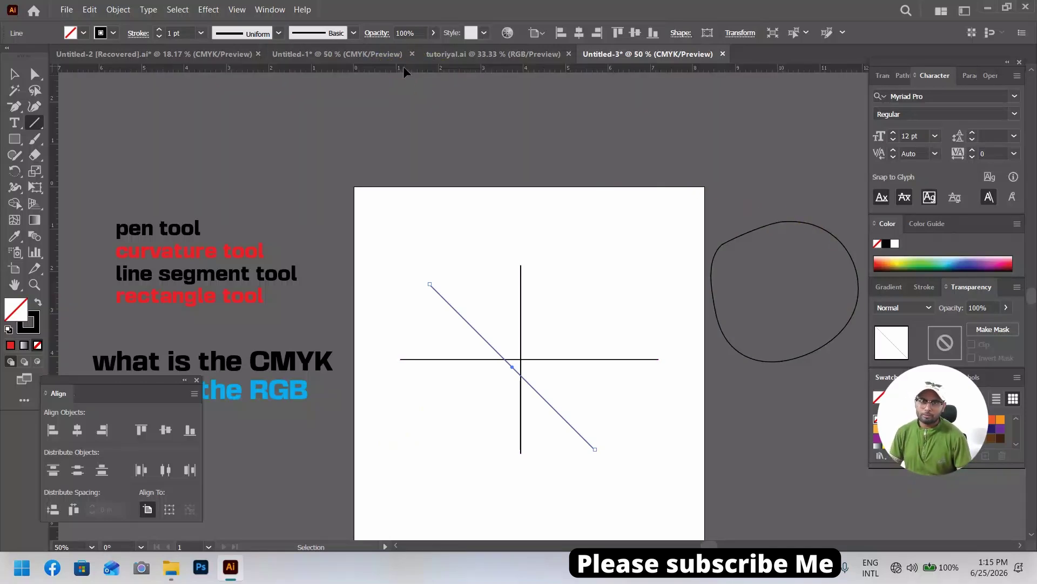
key("ctrl+r")
key("ctrl+r")
Place horizontal guides at about 1.8 and 6.4 in and vertical guides at about 1.7 and 6 in, around the crossing lines.
left_click(460, 71)
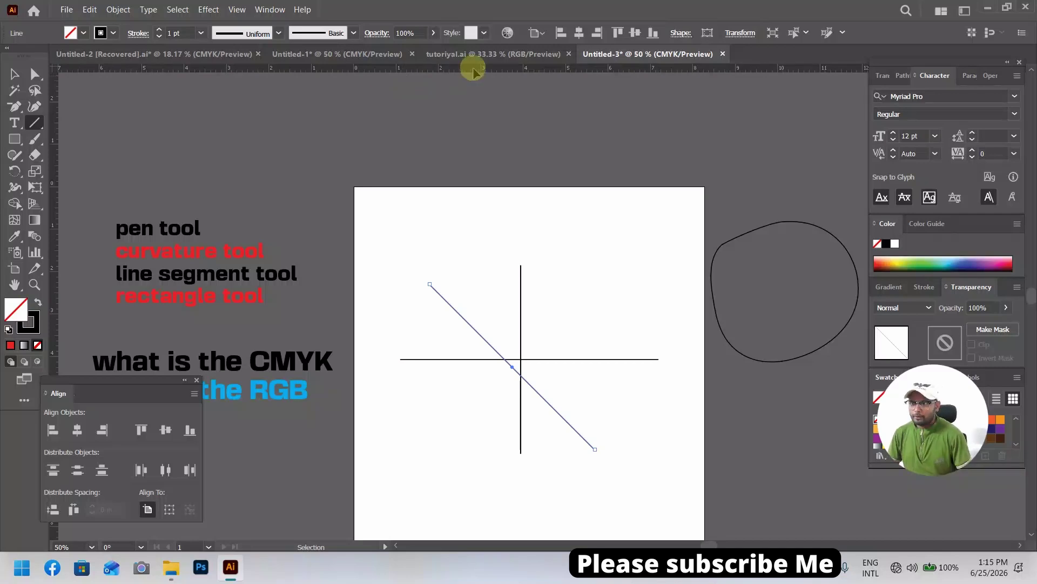
left_click_drag(460, 70, 470, 264)
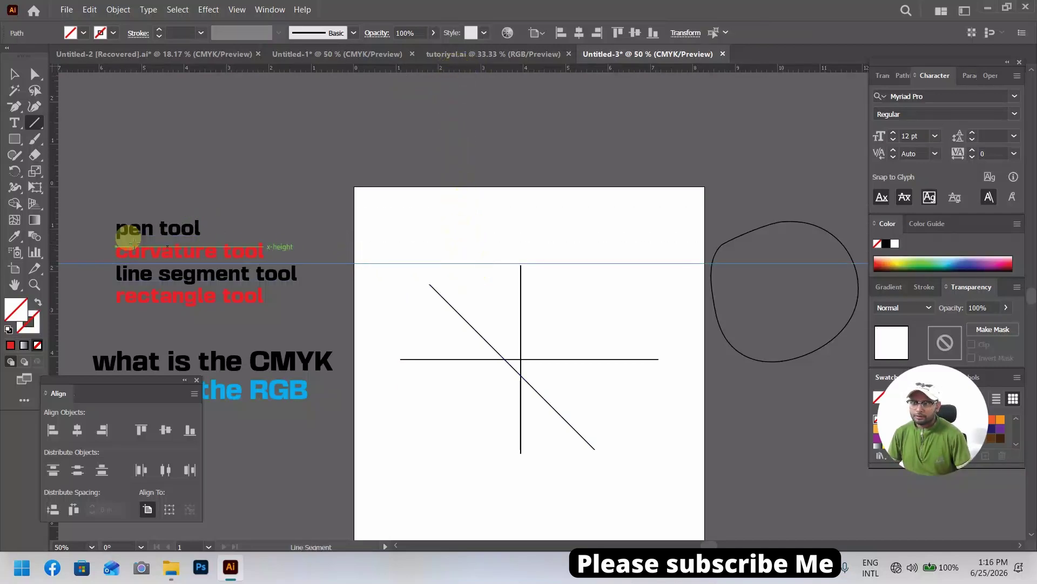
left_click_drag(54, 237, 426, 304)
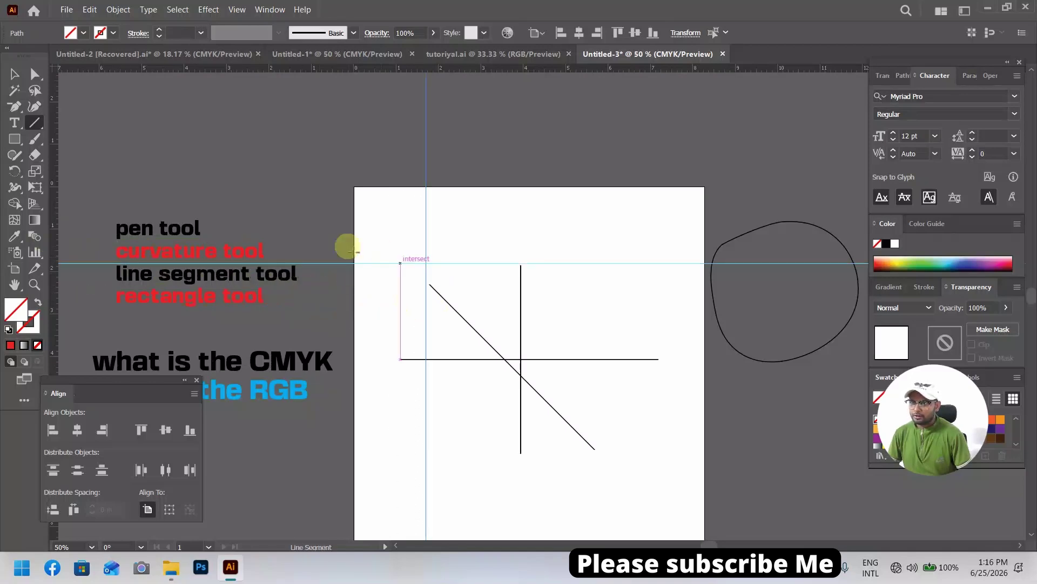
left_click_drag(54, 232, 607, 352)
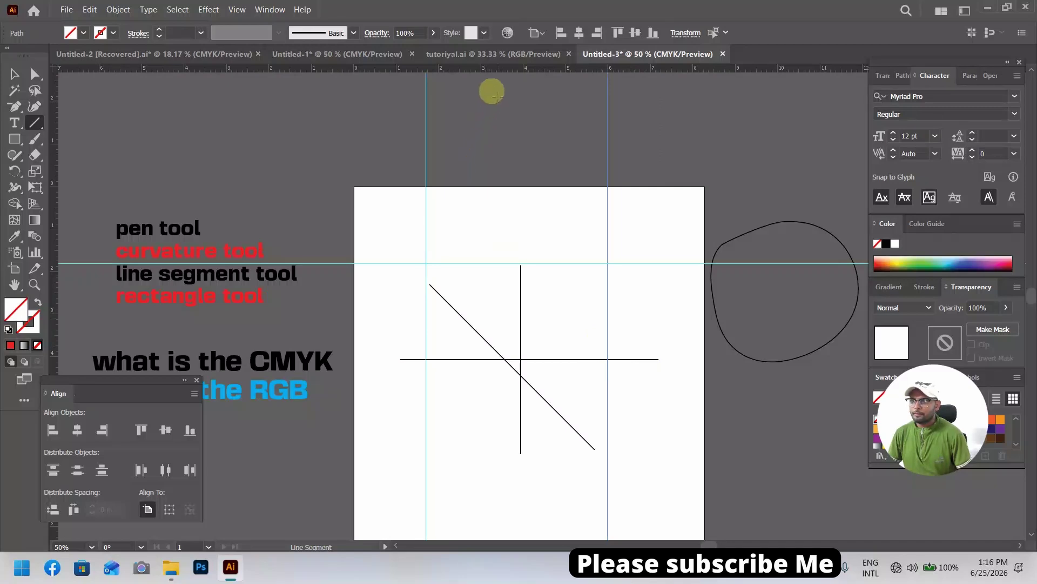
left_click_drag(506, 73, 513, 459)
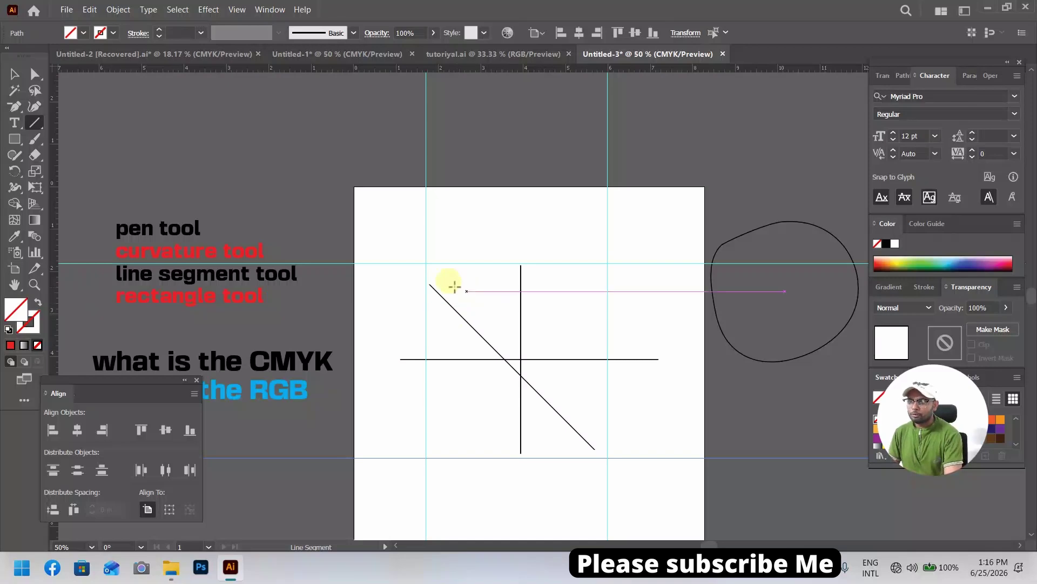
Select the three crossing lines on the artboard and delete them, keeping the guides.
left_click(14, 74)
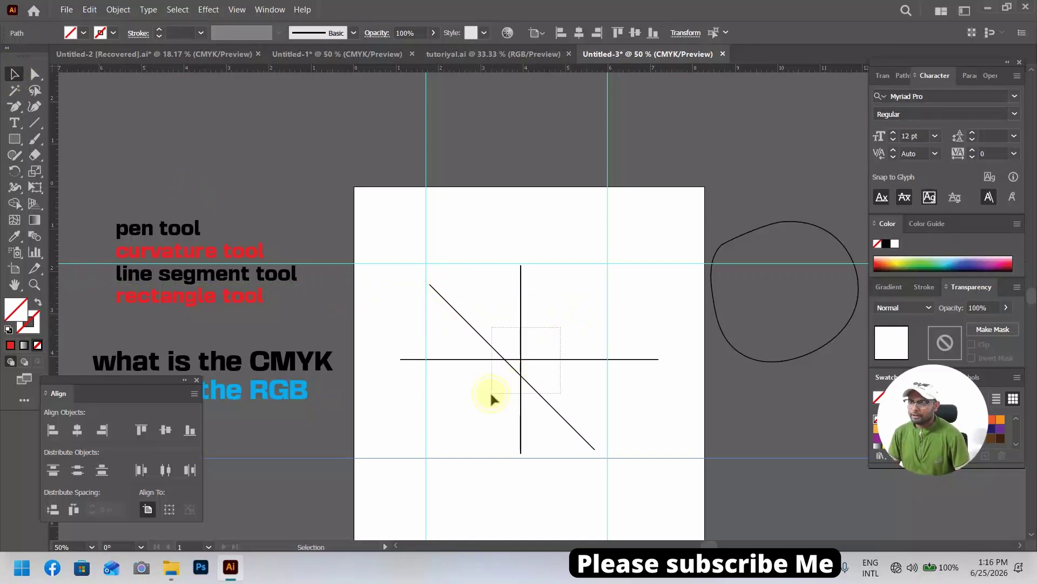
left_click_drag(489, 391, 491, 391)
key("Delete")
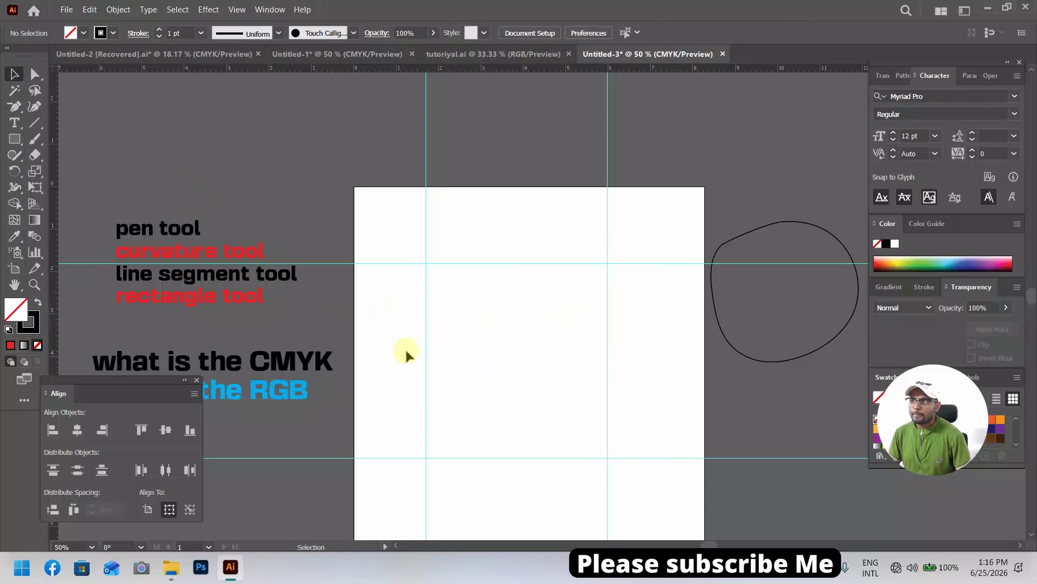
Draw two crossing diagonal lines between the opposite guide intersections with the Line Segment tool.
left_click(37, 121)
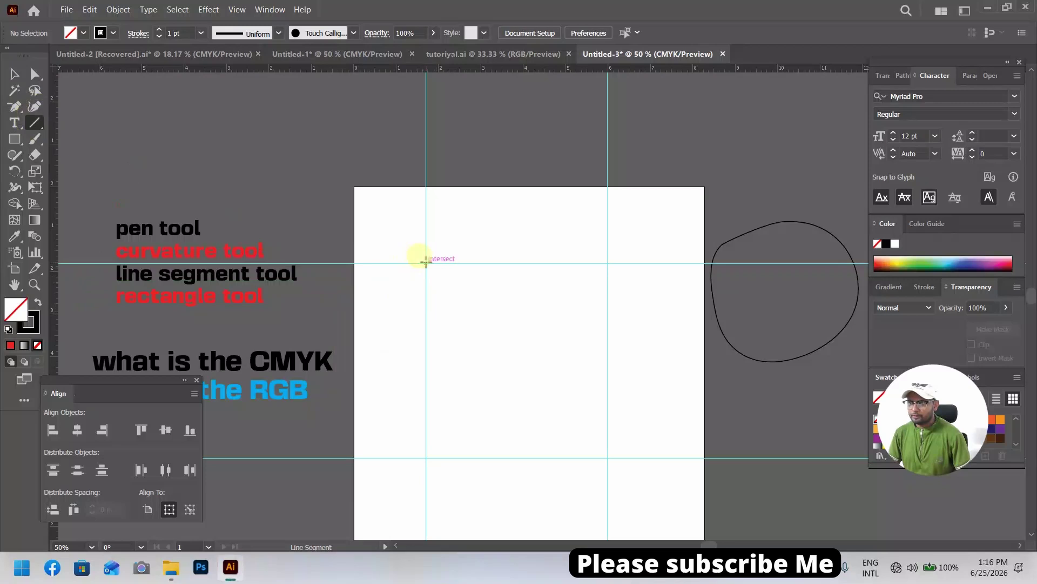
left_click_drag(426, 263, 607, 457)
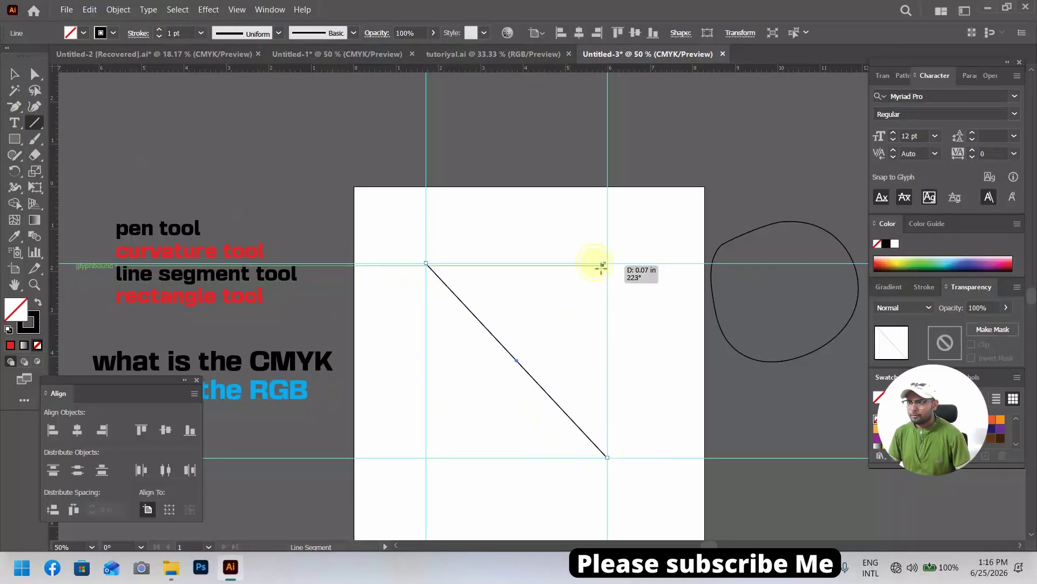
left_click_drag(601, 266, 427, 457)
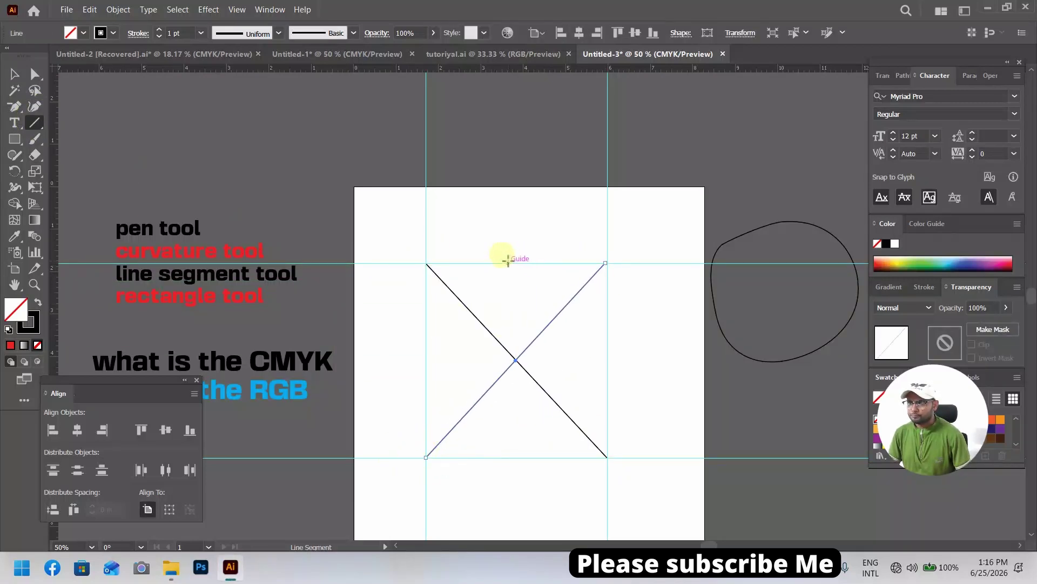
Draw a vertical and a horizontal line through the crossing point of the diagonals, spanning the guides, with the Line Segment tool.
left_click_drag(515, 265, 517, 460)
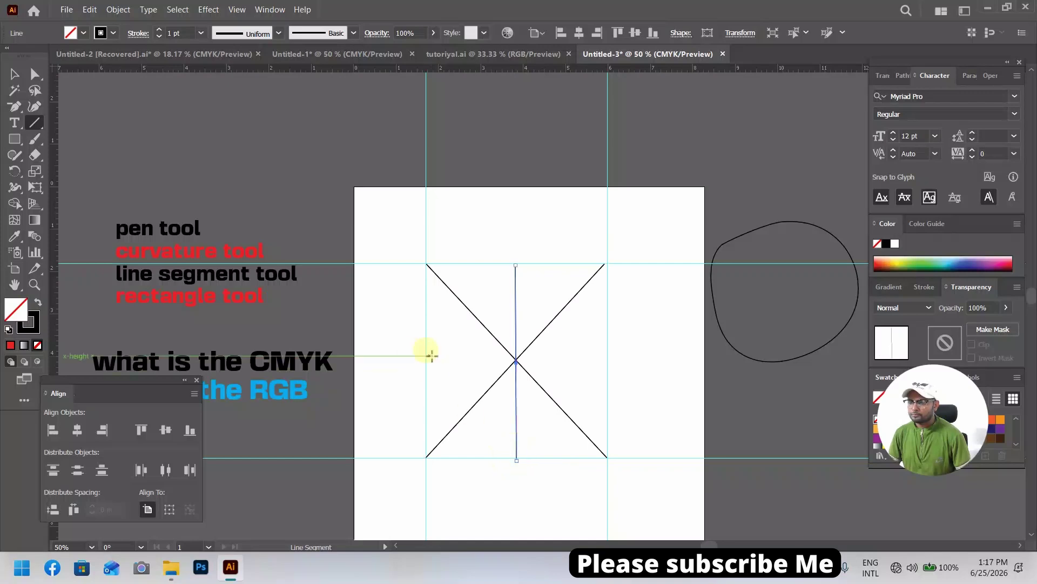
left_click_drag(425, 356, 607, 360)
key("ctrl+z")
Delete the two vertical and two horizontal guides around the crossing lines, one at a time.
left_click(14, 74)
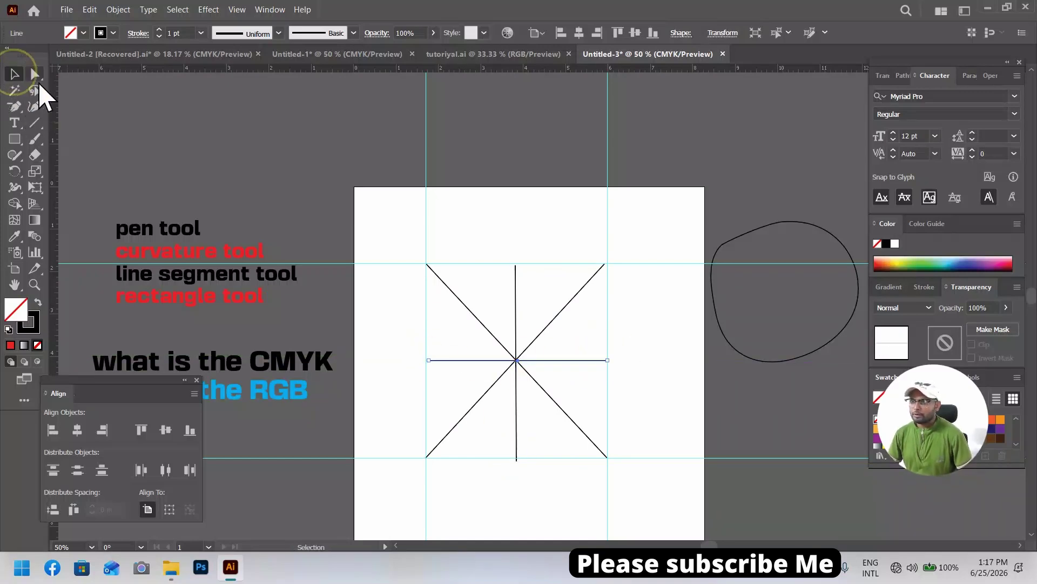
left_click(427, 131)
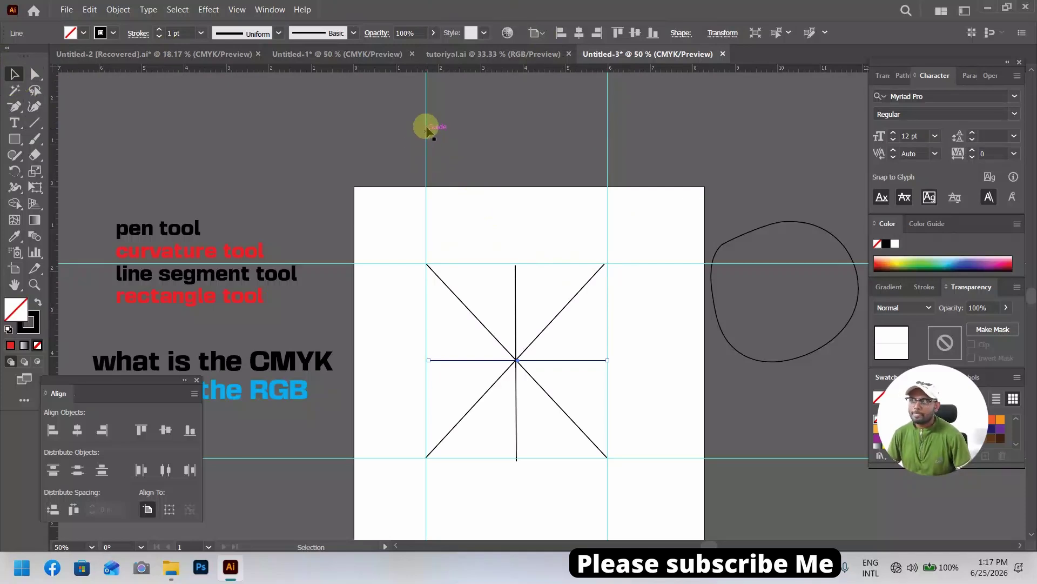
left_click(427, 120)
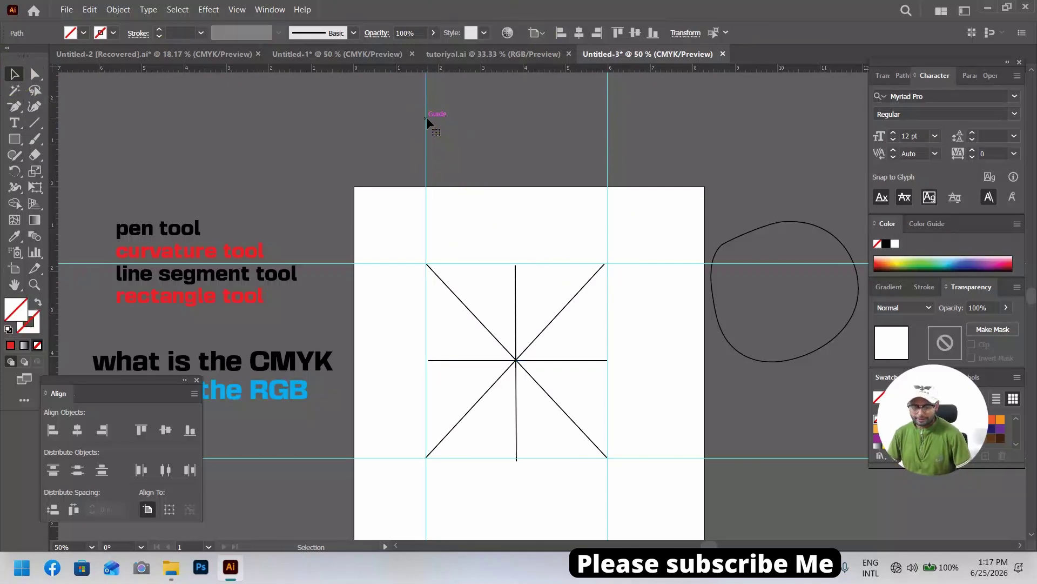
key("Delete")
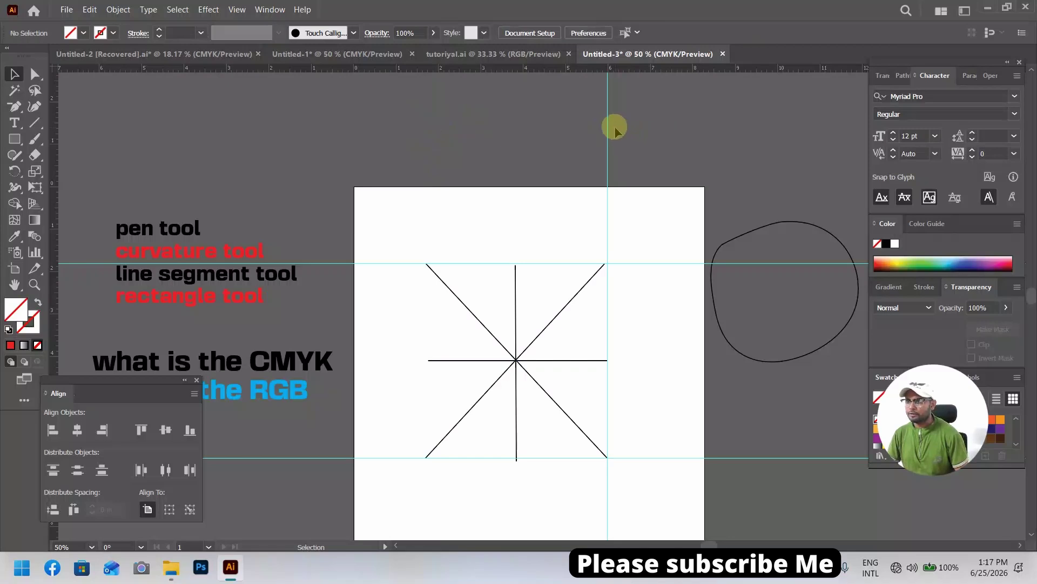
left_click(609, 129)
key("Delete")
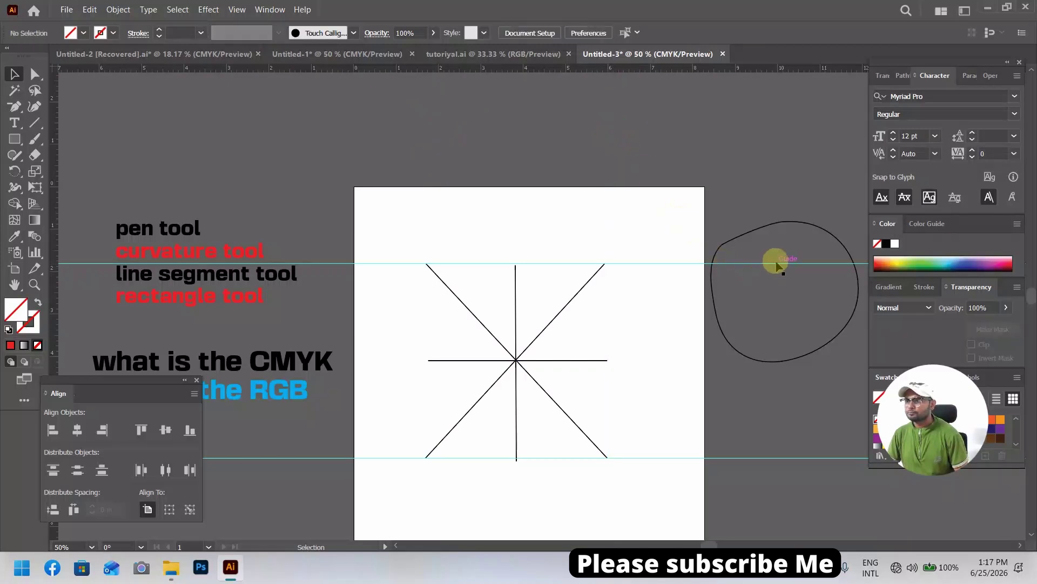
left_click(775, 263)
key("Delete")
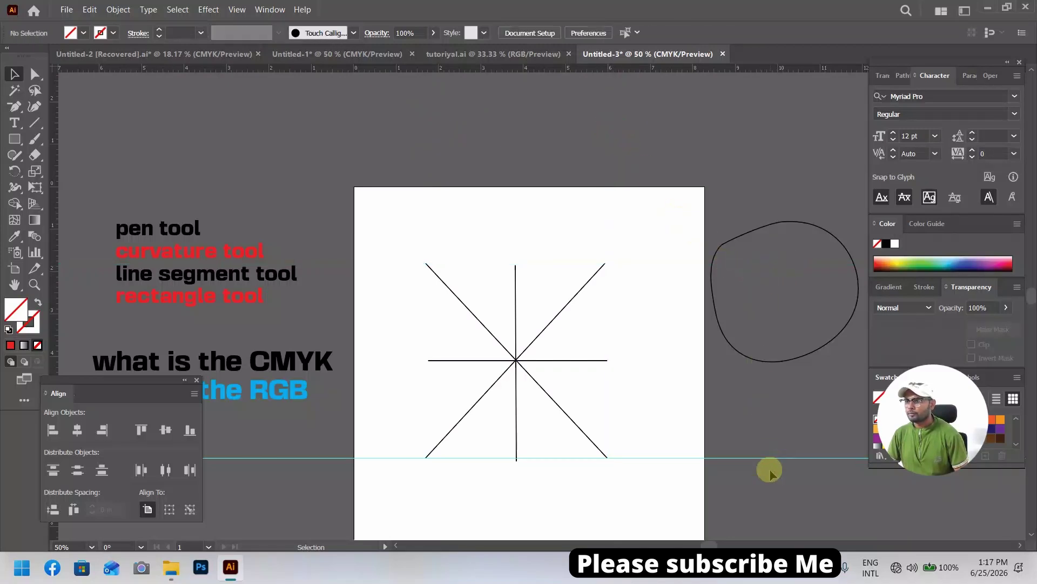
left_click(786, 457)
key("Delete")
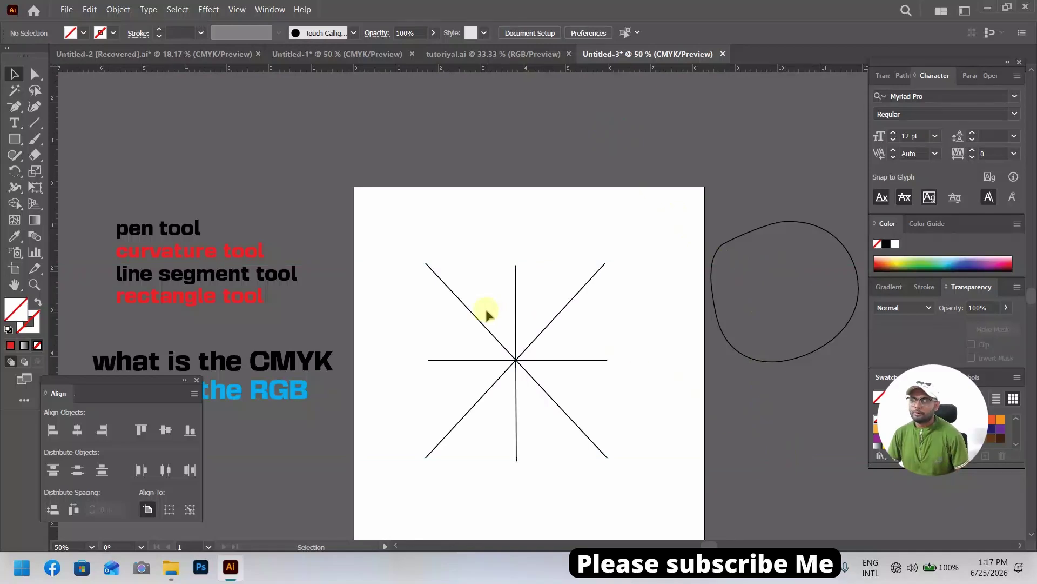
Select all four crossing lines and scale them down proportionally about their centre.
key("space")
scroll(574, 364, "down", 2)
scroll(655, 377, "down", 2)
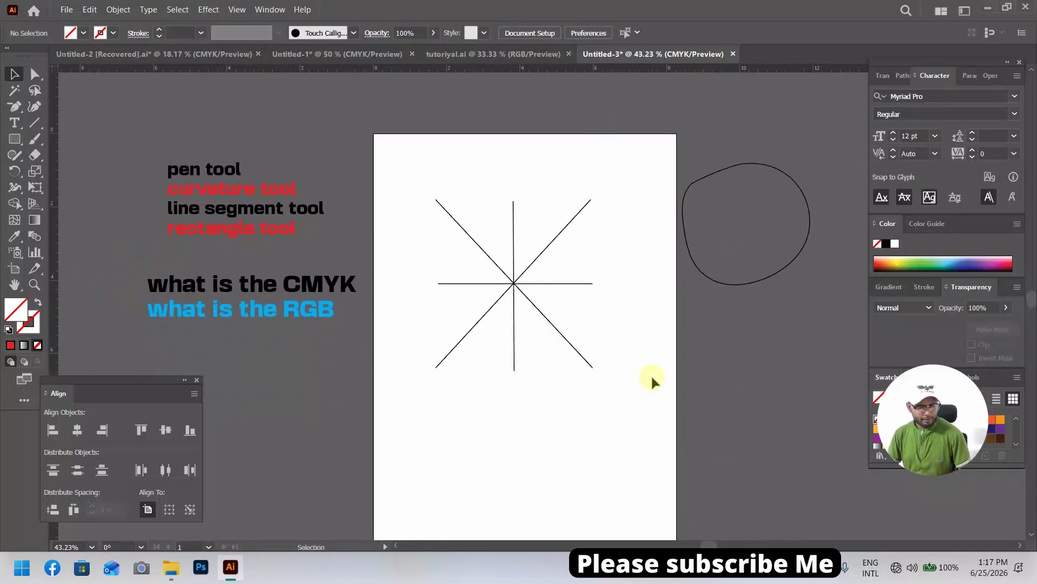
key("a")
left_click_drag(398, 142, 595, 370)
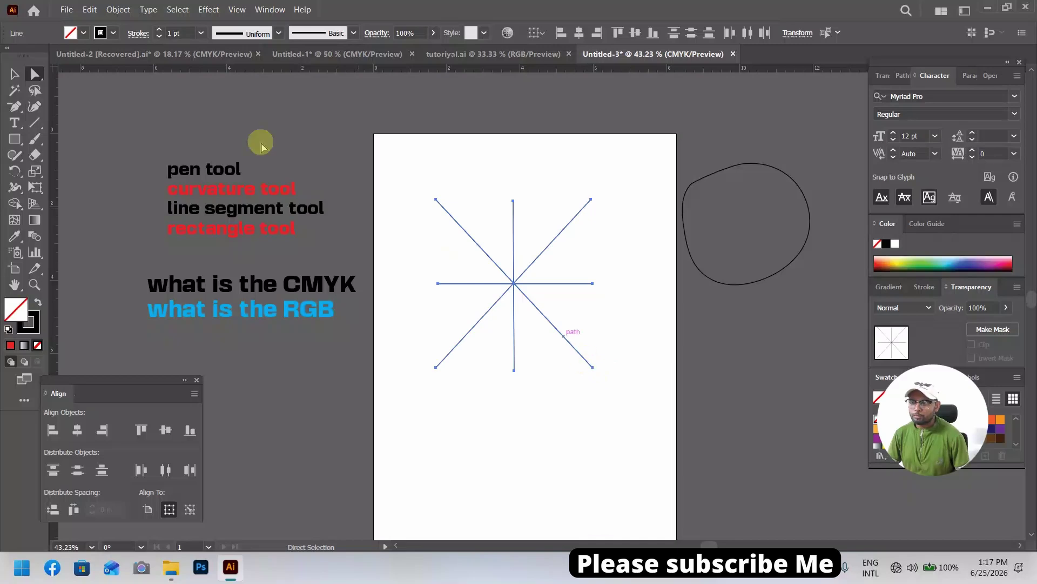
left_click(14, 74)
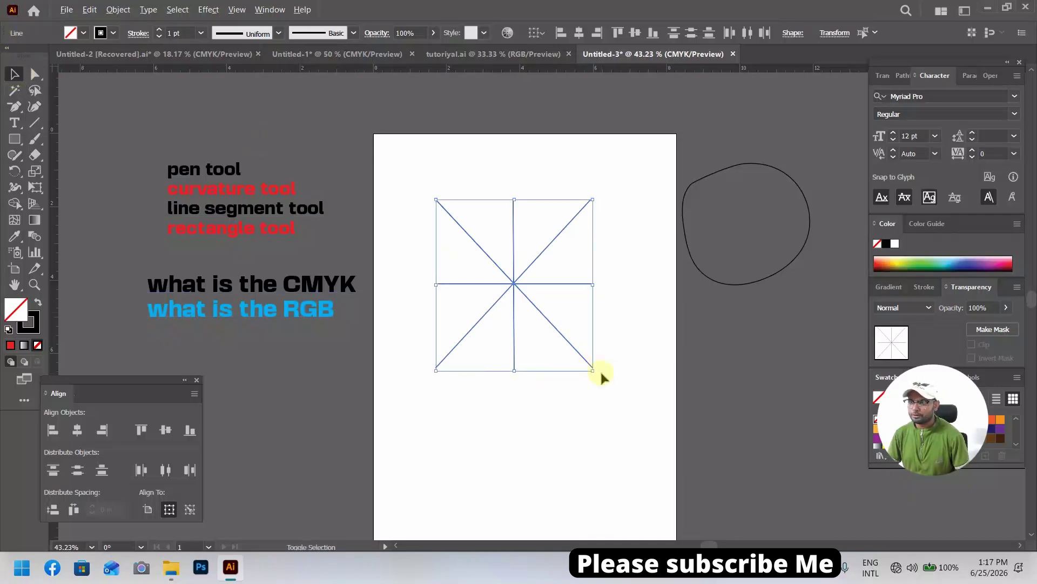
left_click_drag(591, 369, 570, 354)
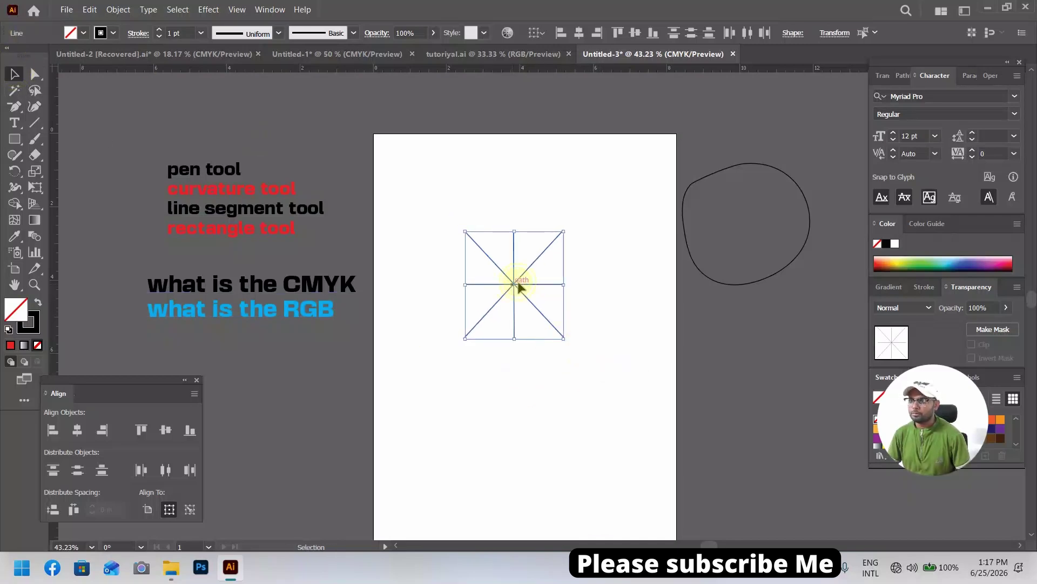
Move the crossing lines off the artboard to below the rounded freeform outline and deselect them.
left_click_drag(516, 285, 761, 362)
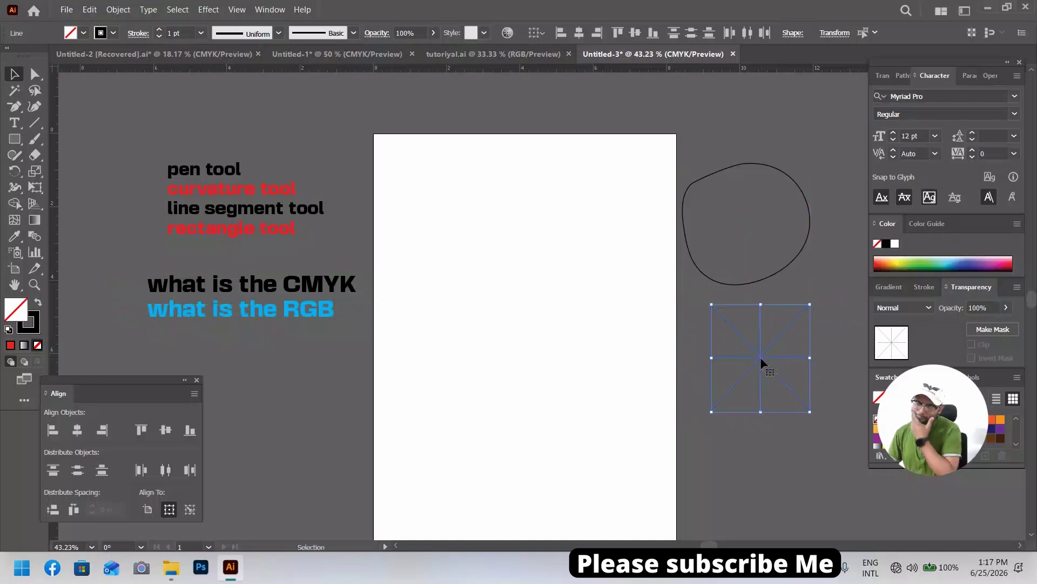
key("space")
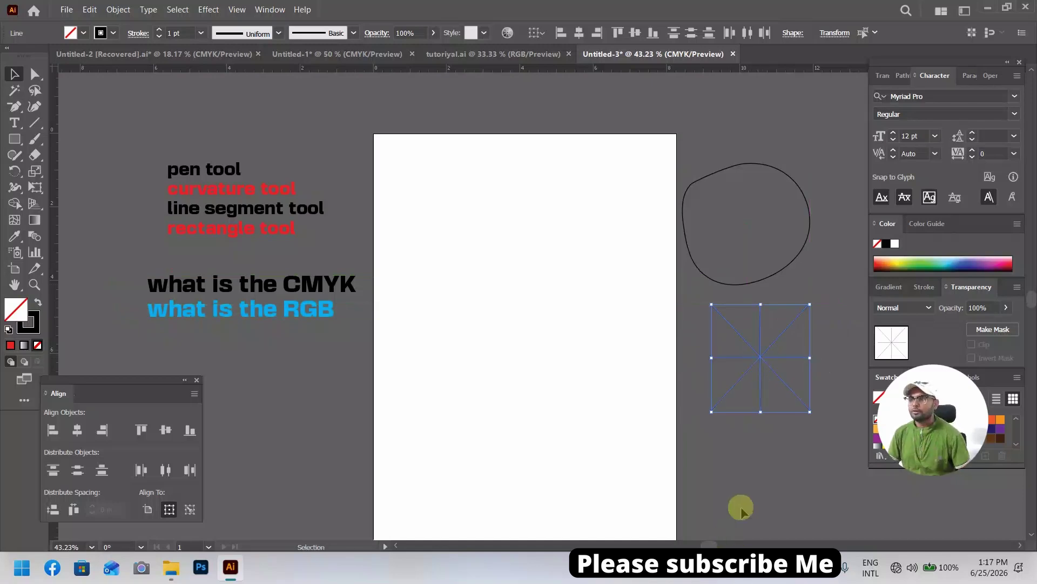
left_click(301, 377)
key("space")
left_click_drag(300, 316, 292, 322)
left_click_drag(273, 361, 283, 352)
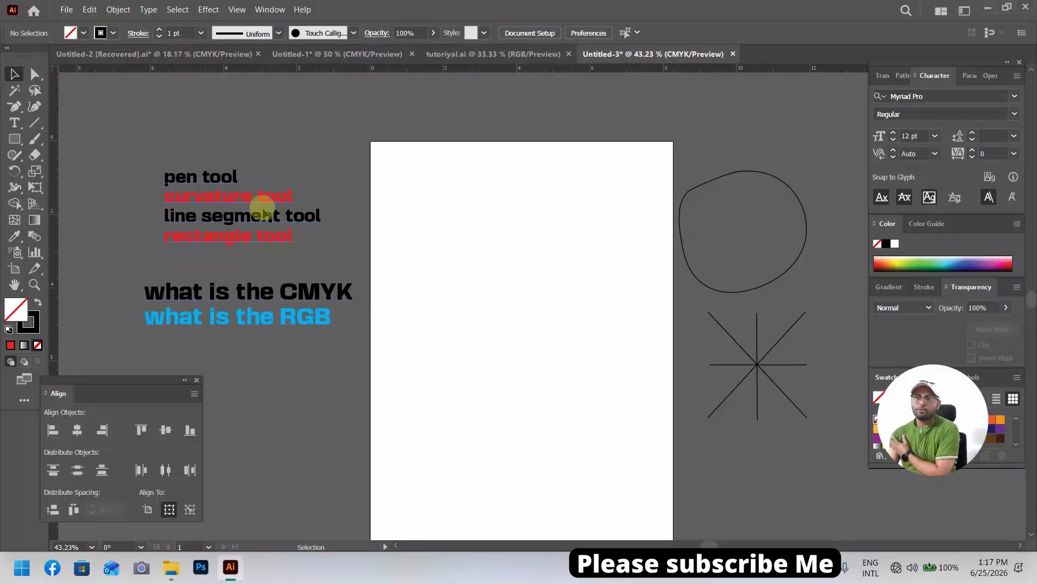
Draw a rectangle about 4.8 by 2.3 in near the artboard's upper edge and fill it with CMYK Red.
left_click(14, 138)
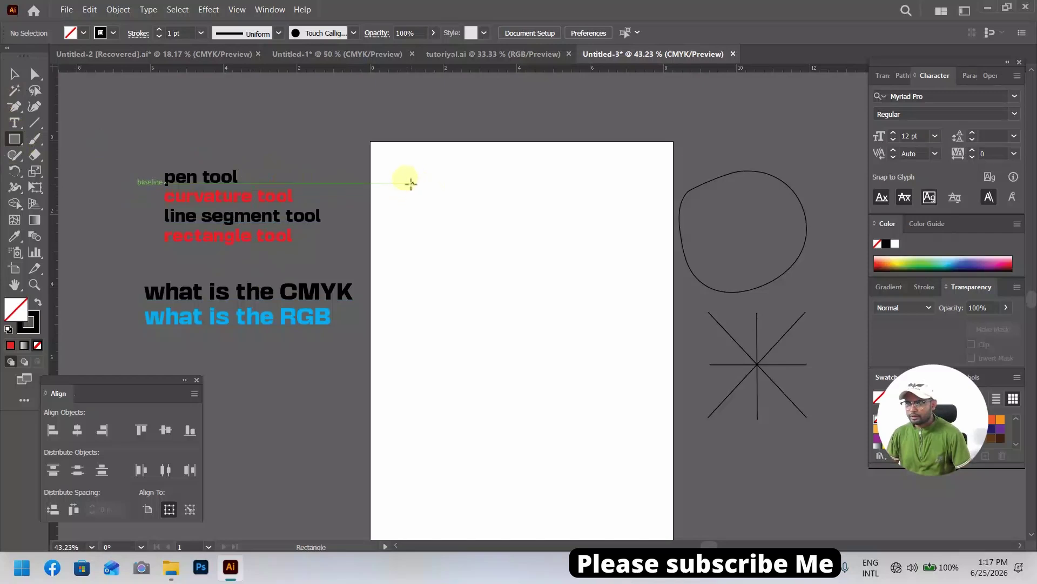
mouse_move(412, 183)
left_mouse_down()
mouse_move(558, 277)
mouse_move(586, 264)
left_mouse_up()
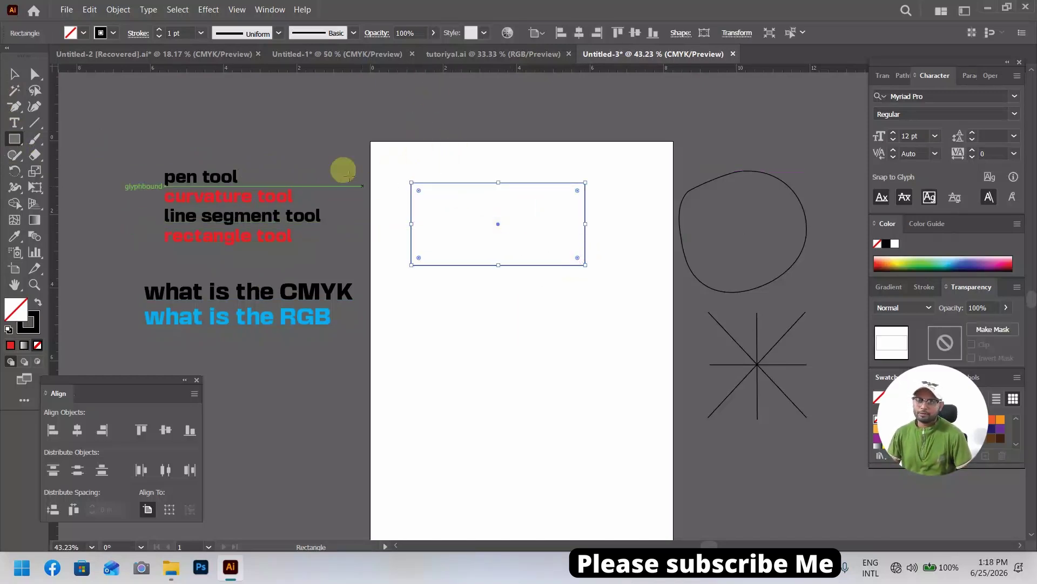
left_click(80, 34)
left_click(47, 56)
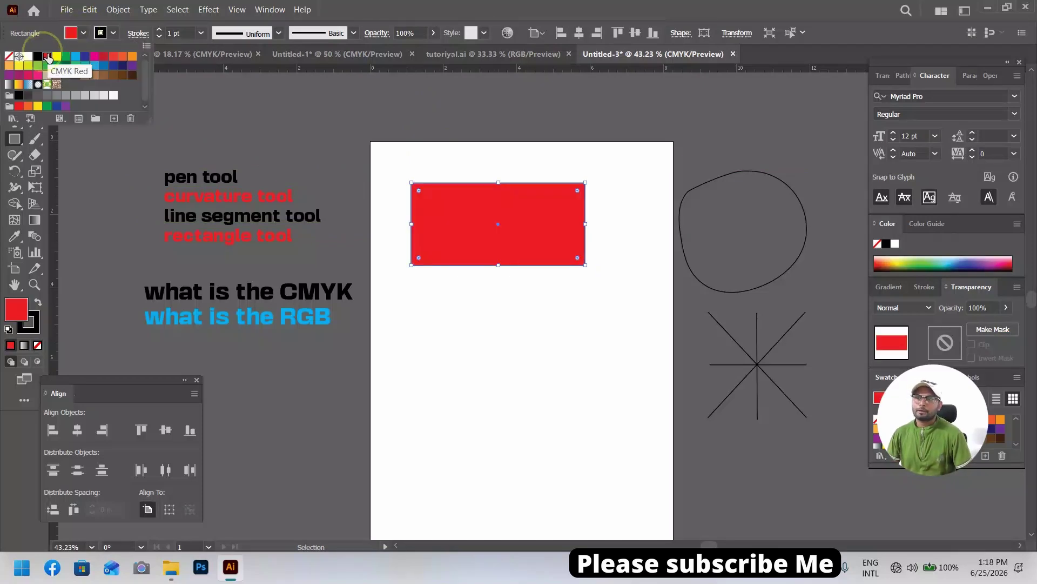
left_click(505, 102)
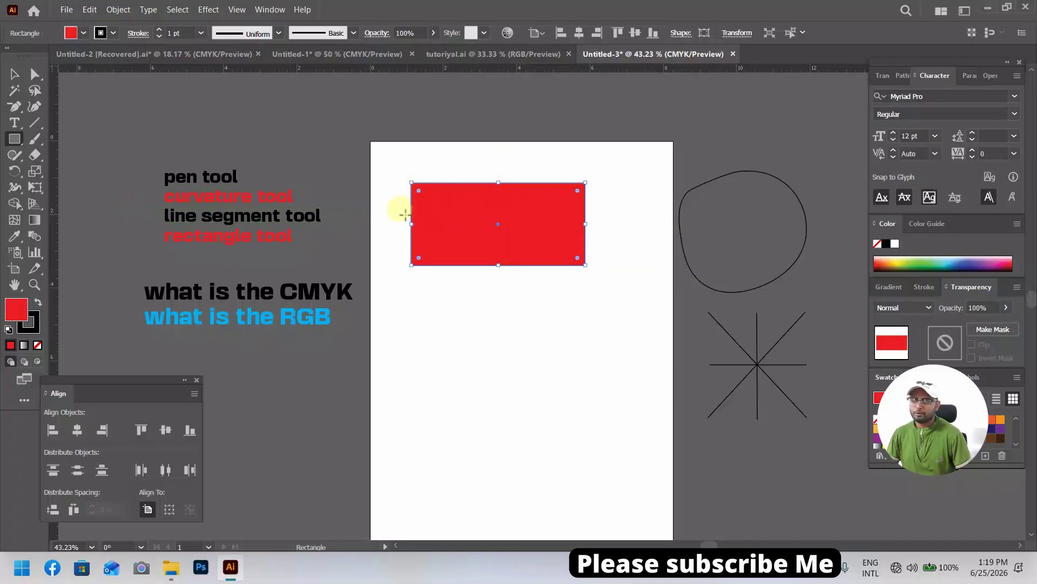
Move the red rectangle's upper-left anchor point inward towards its lower-right corner with the Direct Selection tool.
key("a")
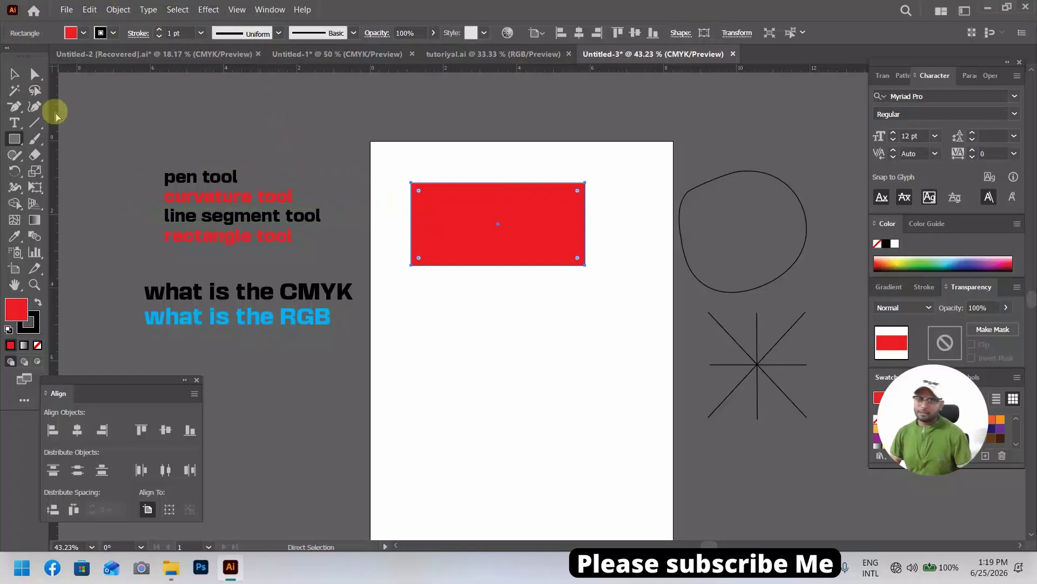
left_click(35, 74)
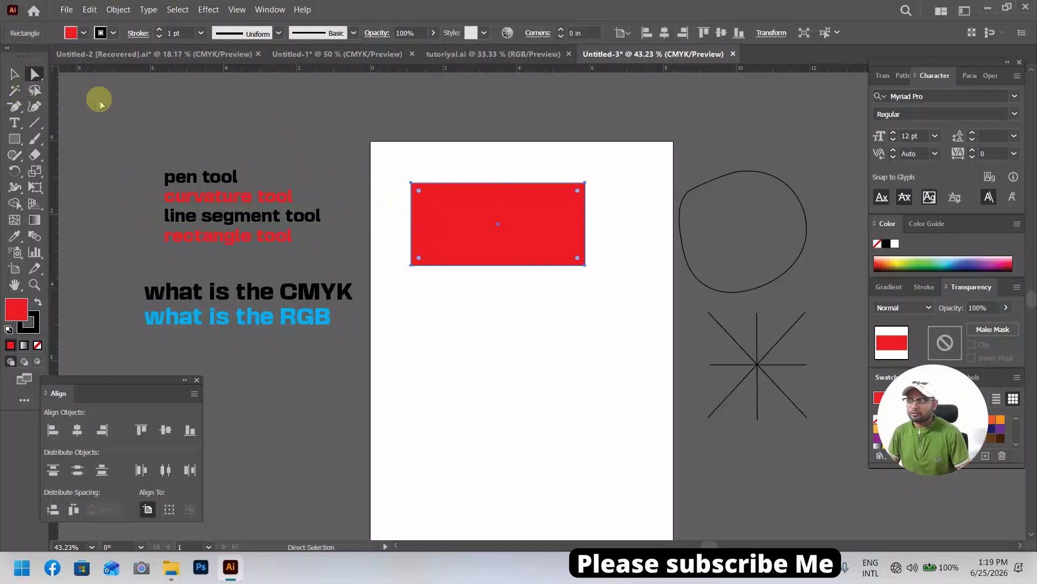
left_click_drag(391, 167, 551, 243)
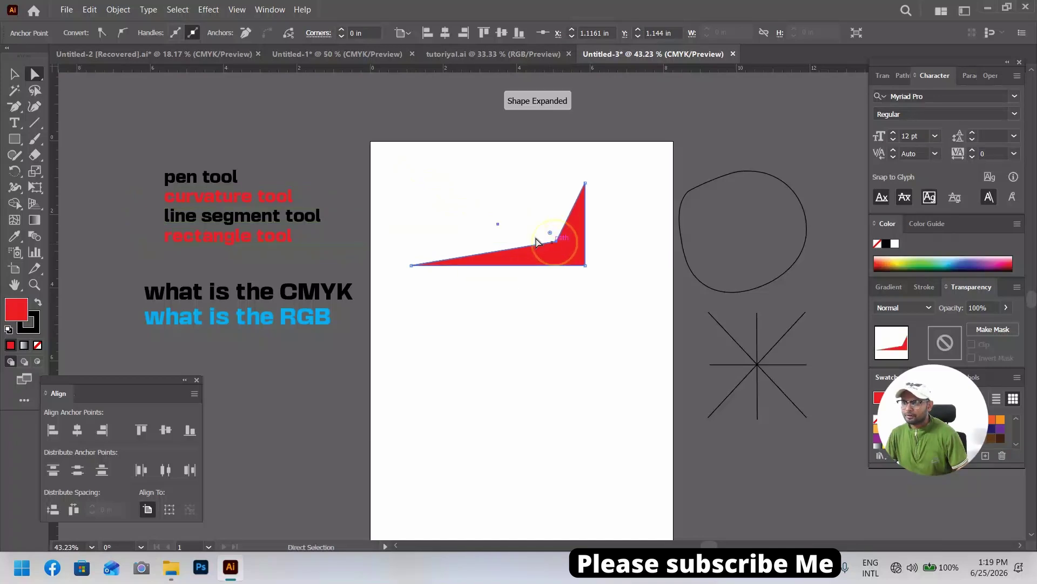
Set the stroke of the reshaped red shape to None.
left_click(12, 75)
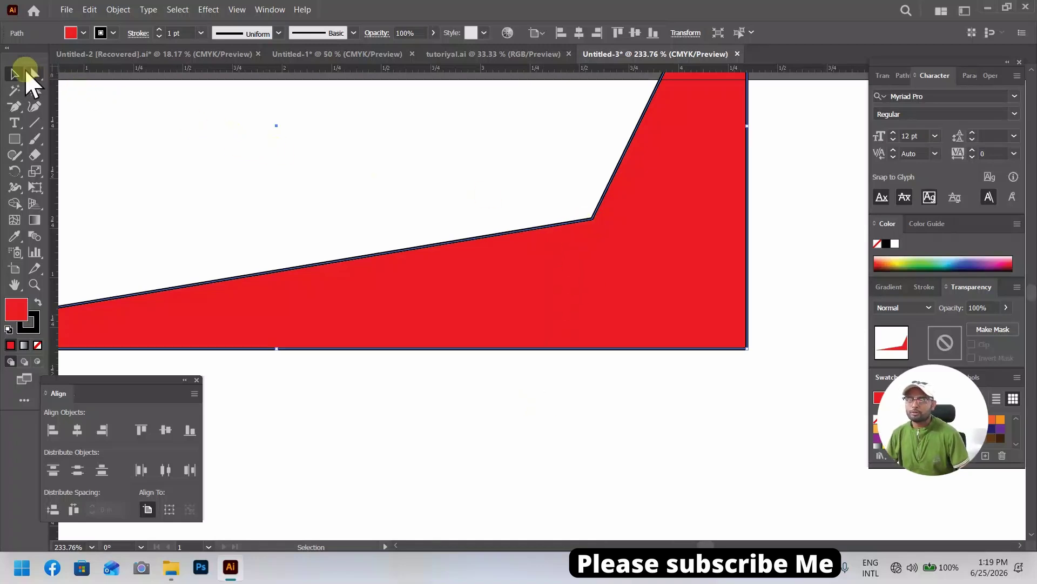
left_click(113, 32)
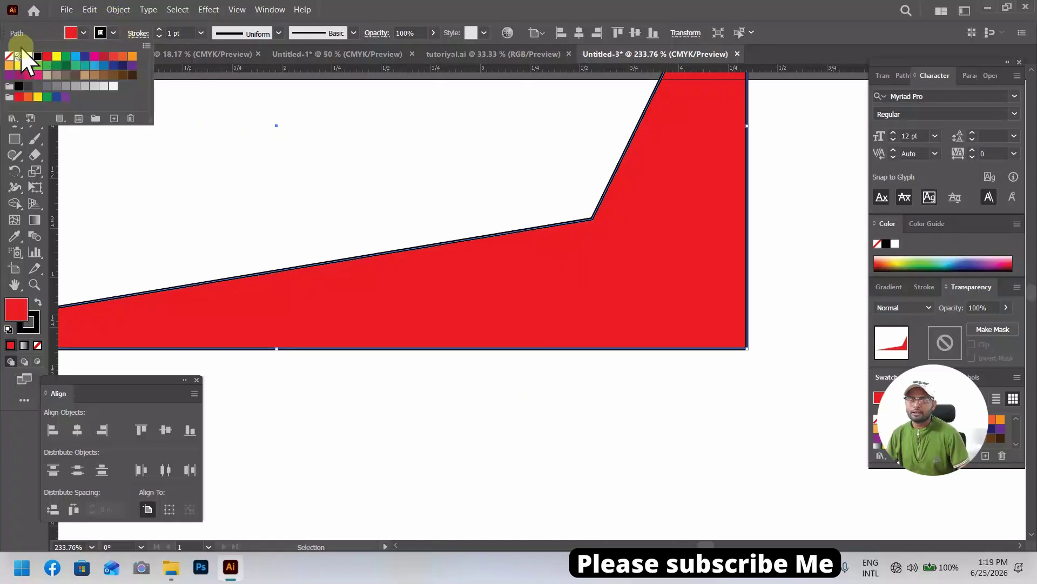
left_click(8, 57)
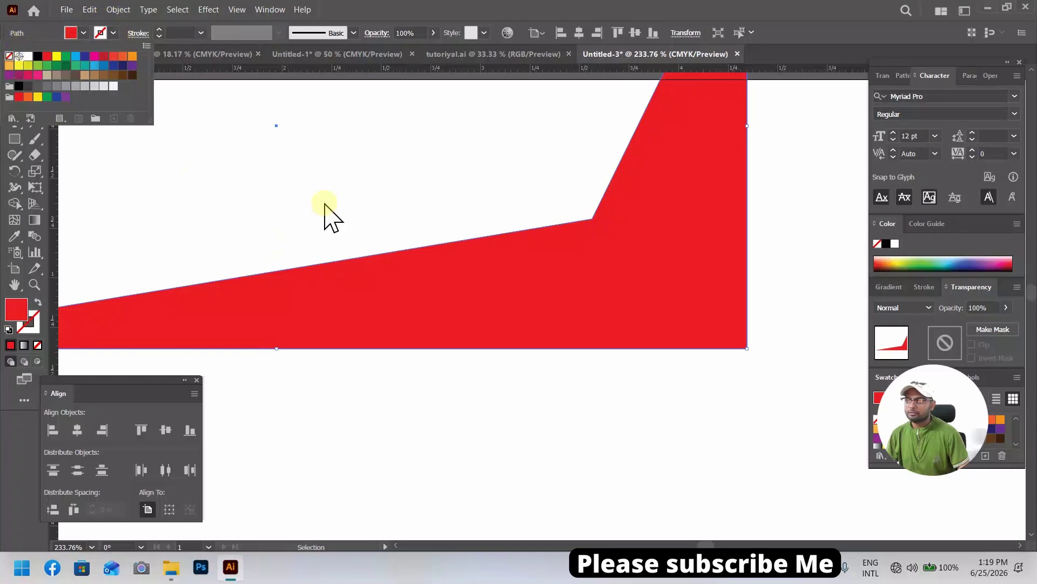
key("a")
key("ctrl+minus")
key("ctrl+minus")
key("ctrl+minus")
key("ctrl+minus")
key("ctrl+minus")
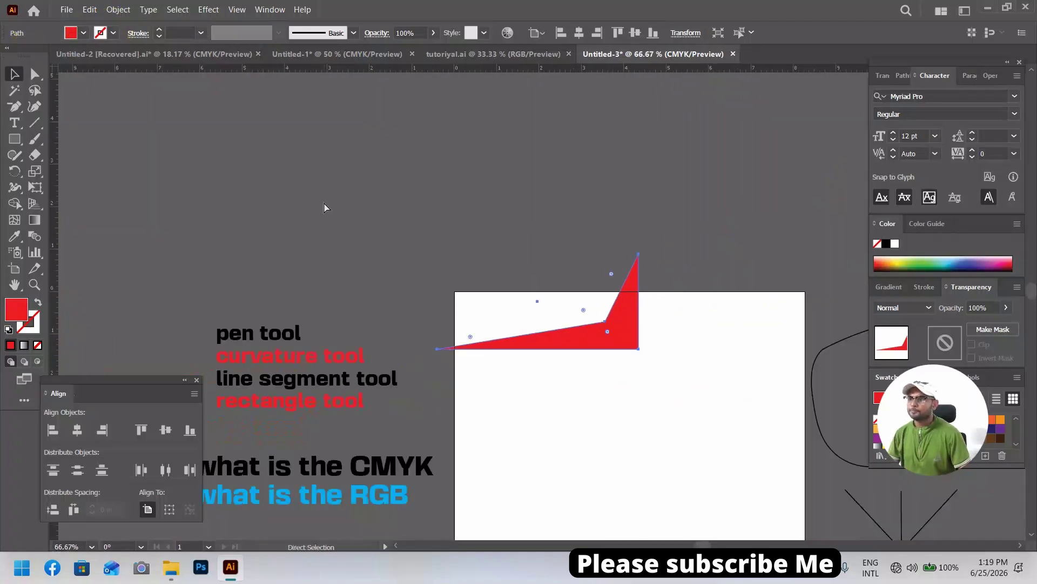
left_click_drag(618, 331, 509, 213)
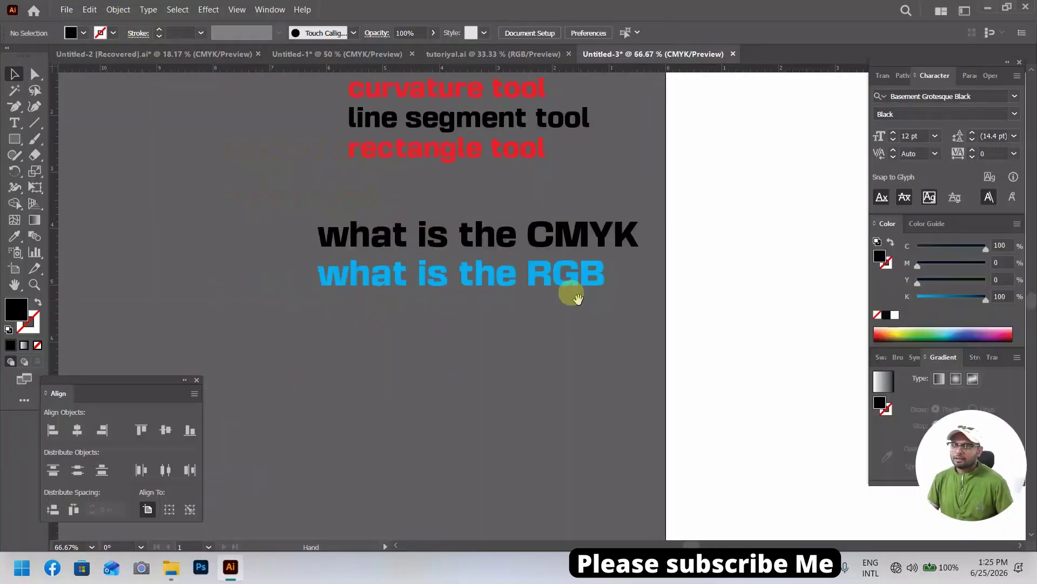
Examine the "what is the CMYK" and "what is the RGB" text lines beside the artboard.
left_click_drag(576, 297, 558, 348)
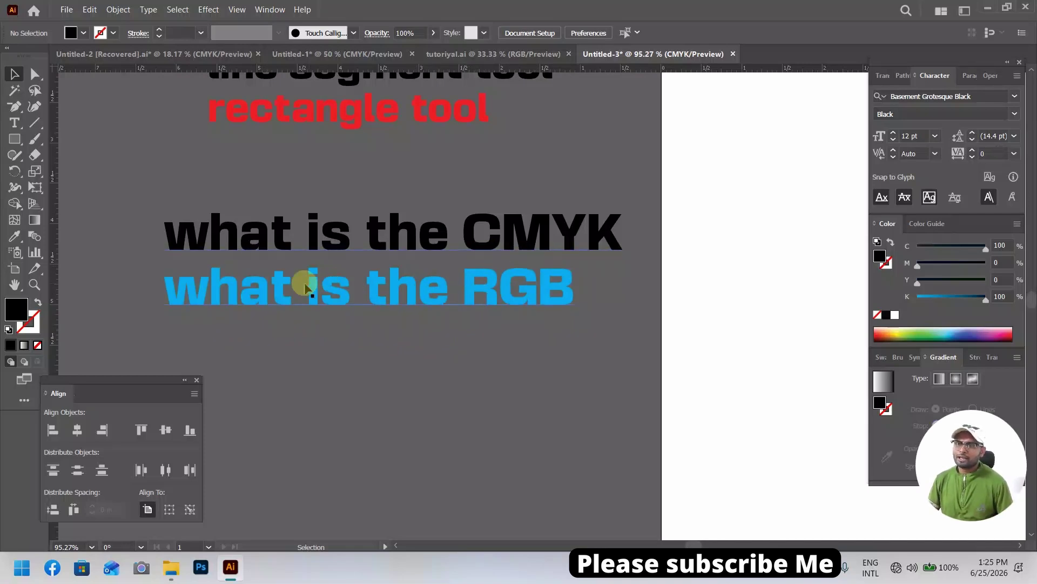
left_click_drag(552, 327, 514, 328)
left_click_drag(504, 287, 595, 329)
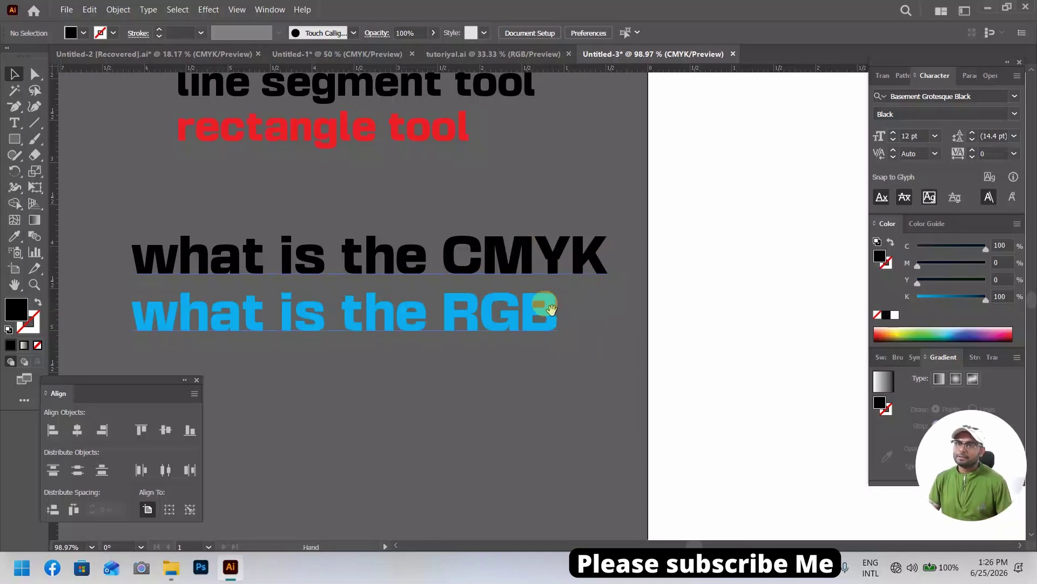
left_click_drag(550, 311, 588, 292)
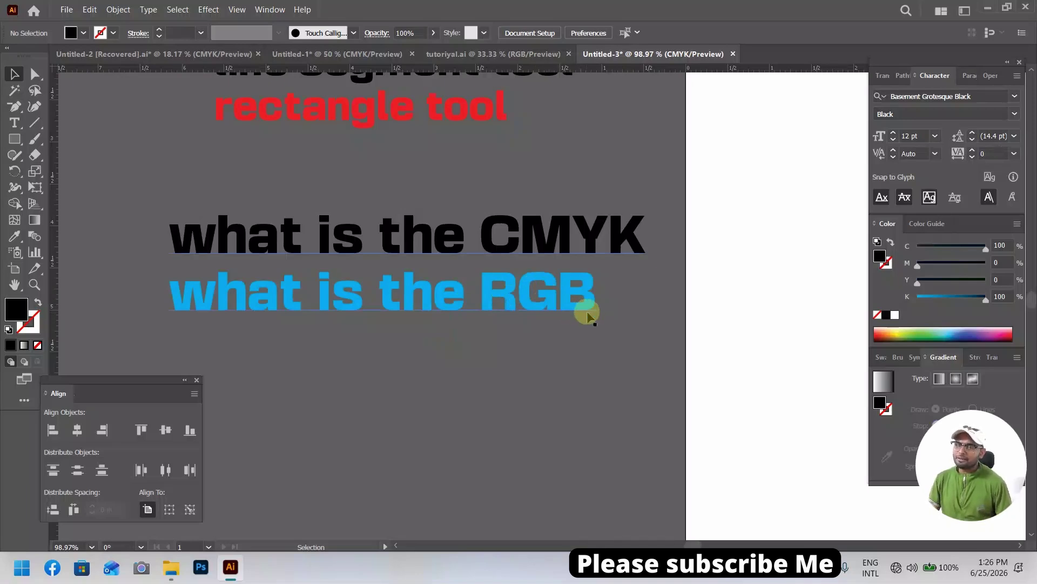
key("ctrl+space")
scroll(594, 330, "down", 2)
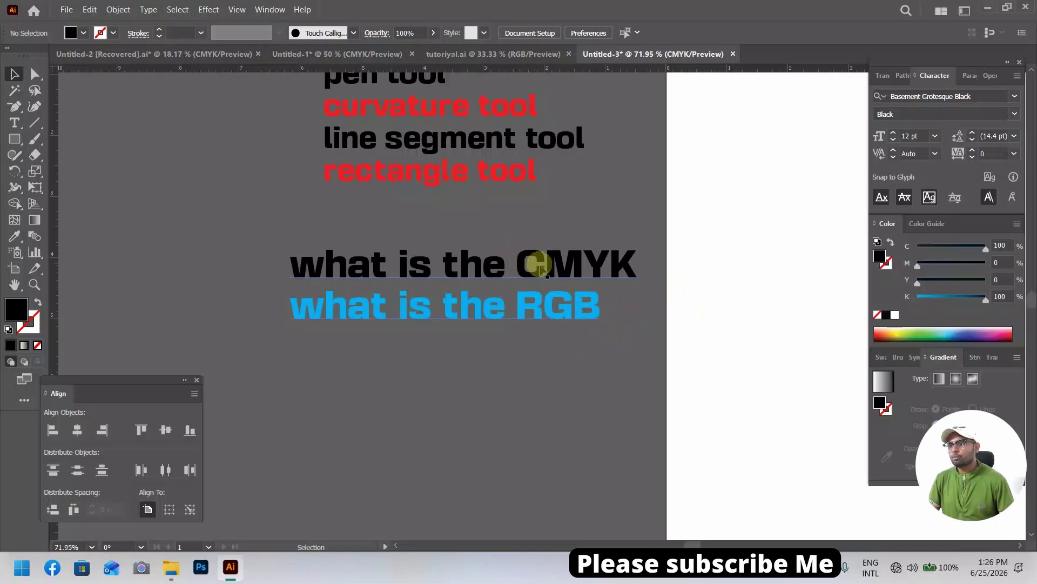
left_click_drag(550, 273, 494, 282)
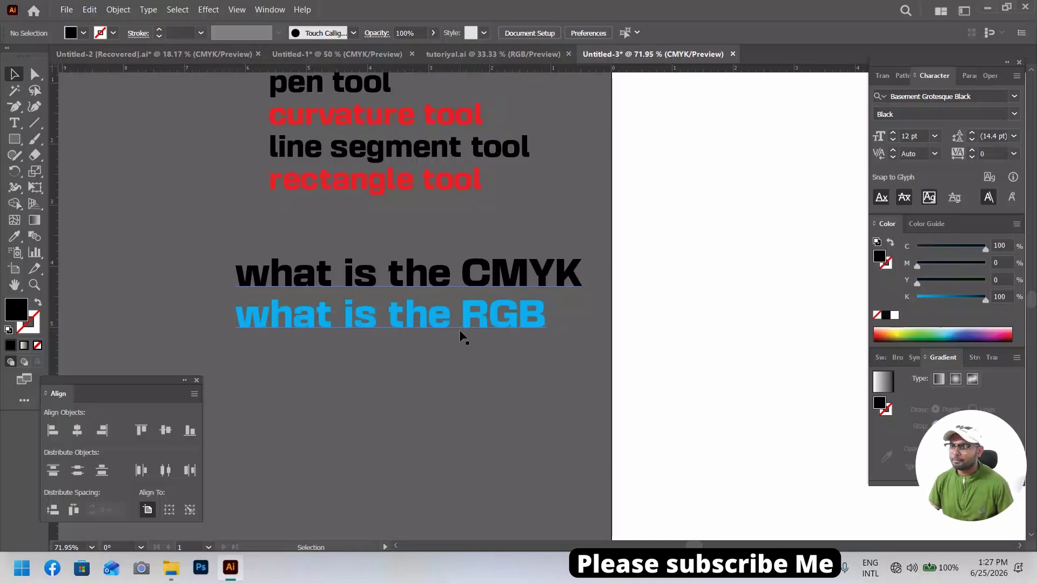
left_click_drag(491, 326, 419, 343)
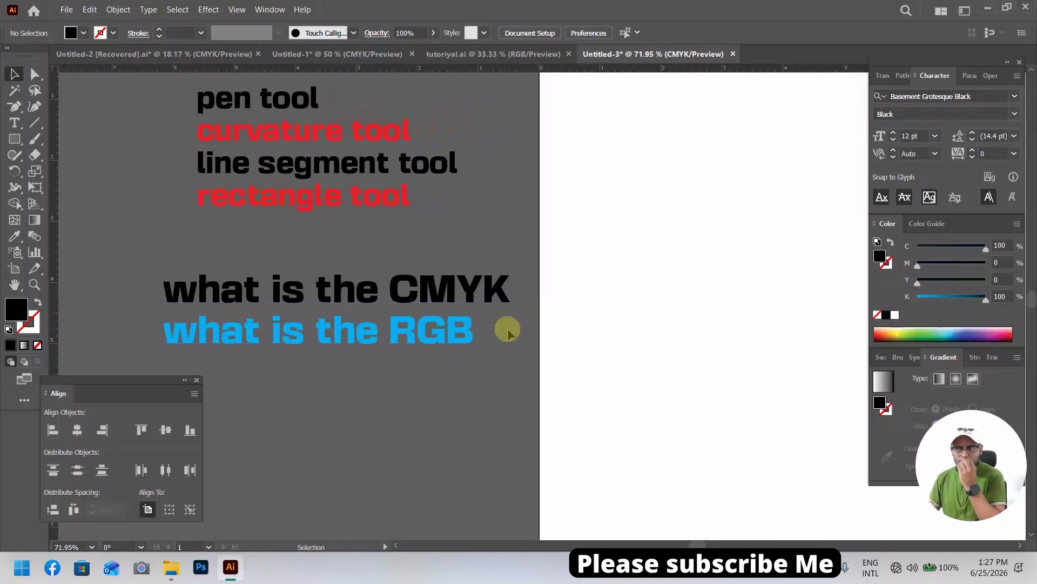
left_click_drag(700, 301, 630, 294)
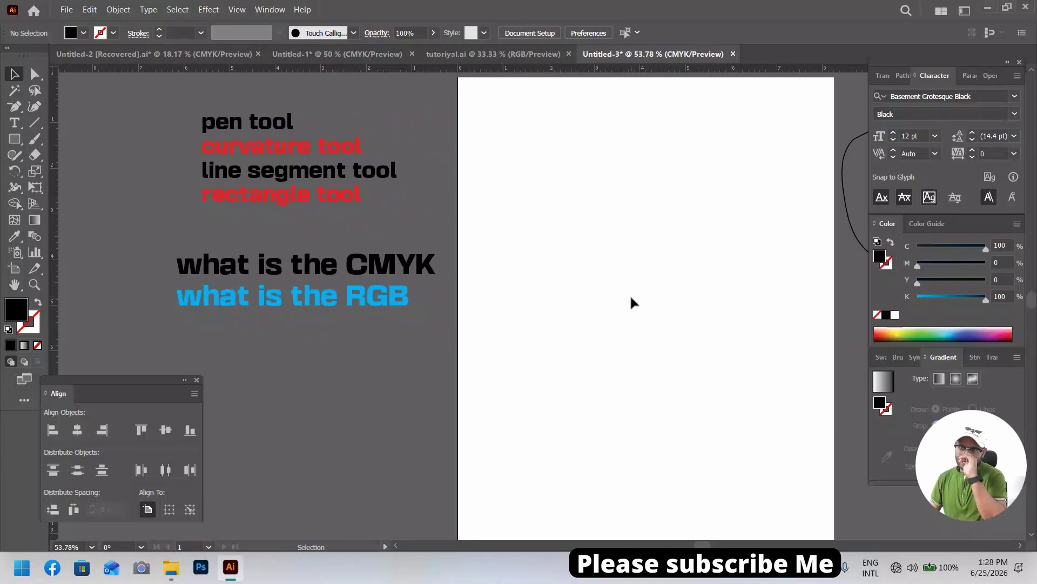
scroll(631, 297, "up", 1)
left_click_drag(702, 298, 606, 287)
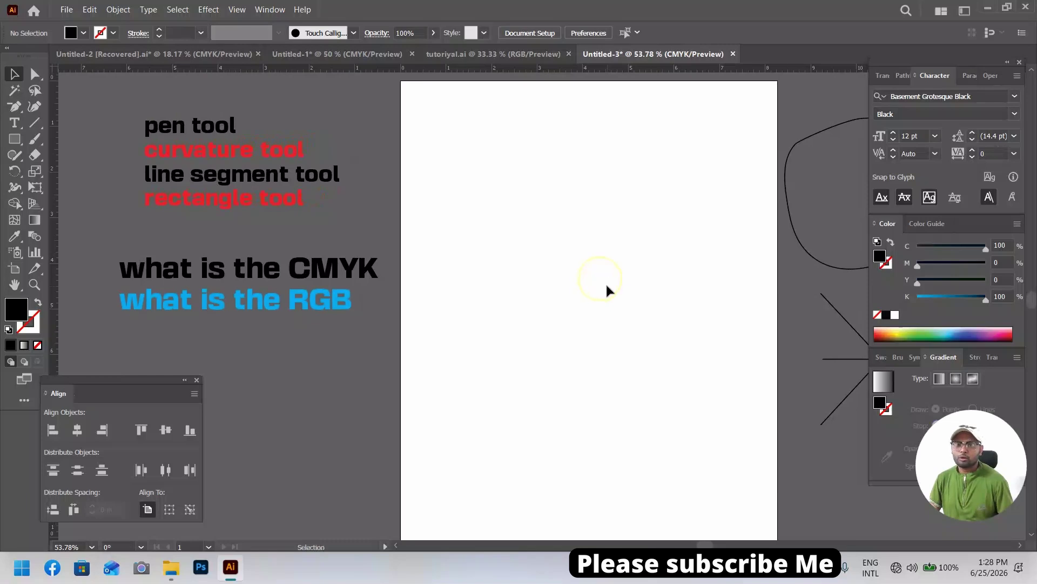
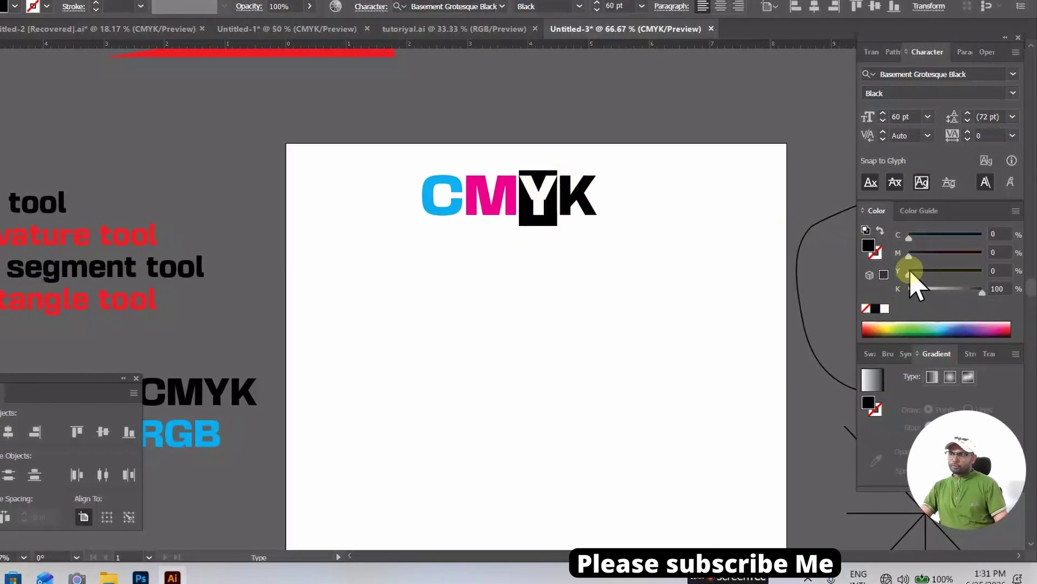
Set the fill of the letter Y in the CMYK heading to C 0, M 0, Y 100, K 0 and check the letter K's fill values.
left_click_drag(910, 273, 920, 305)
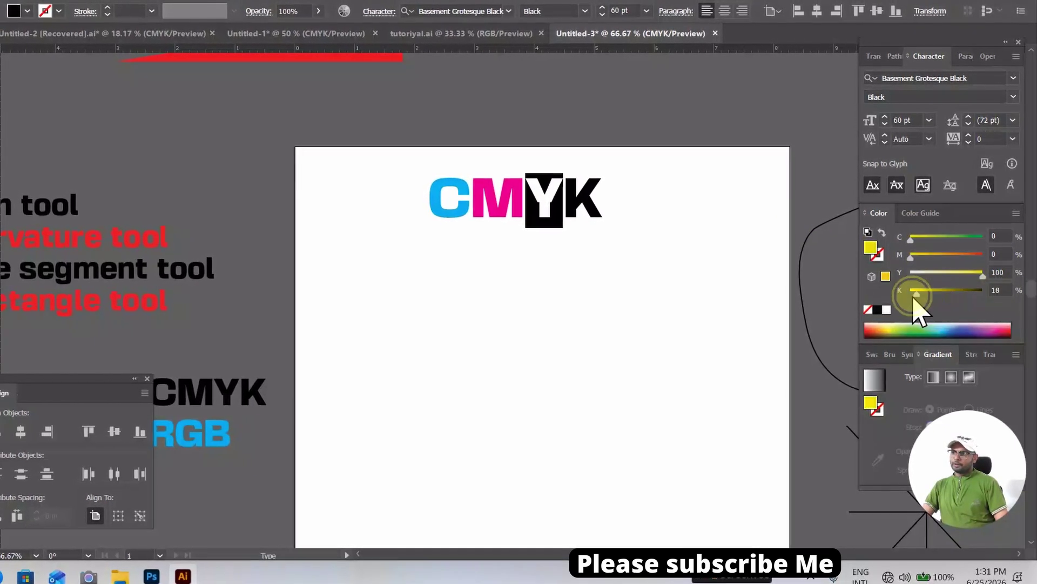
key("Escape")
left_click(556, 272)
key("t")
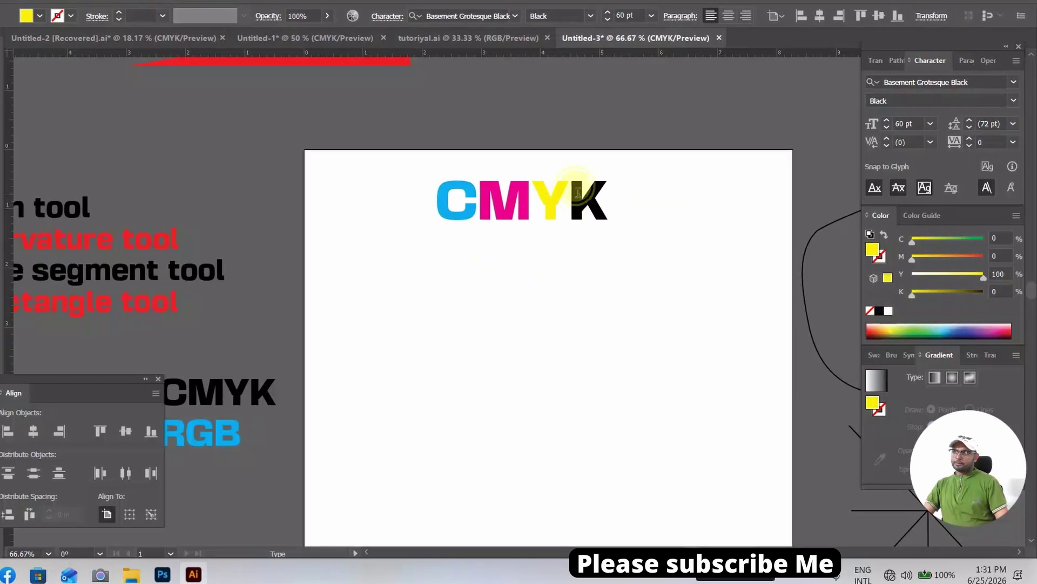
left_click_drag(570, 199, 607, 201)
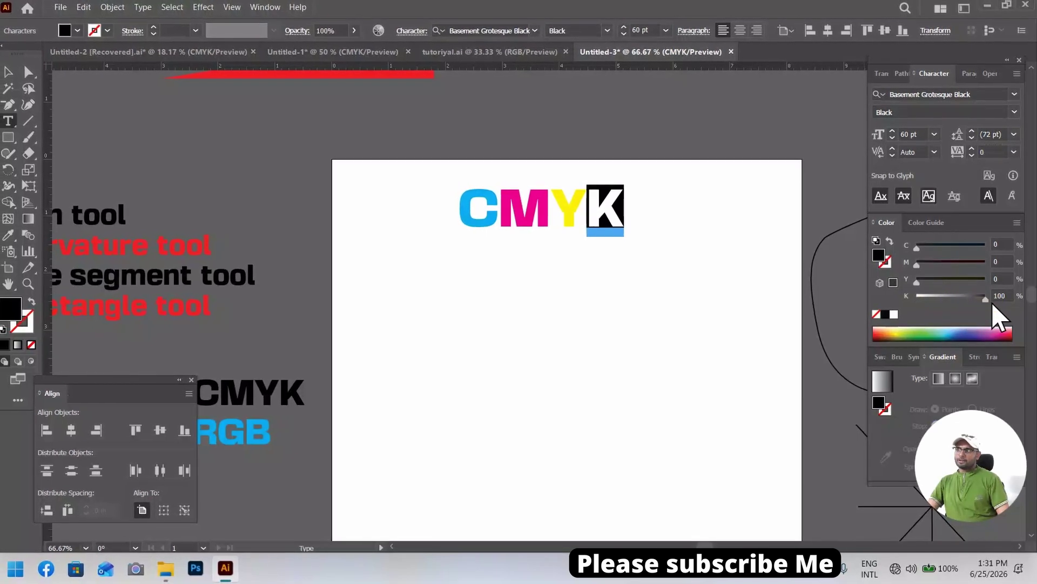
left_click(621, 288)
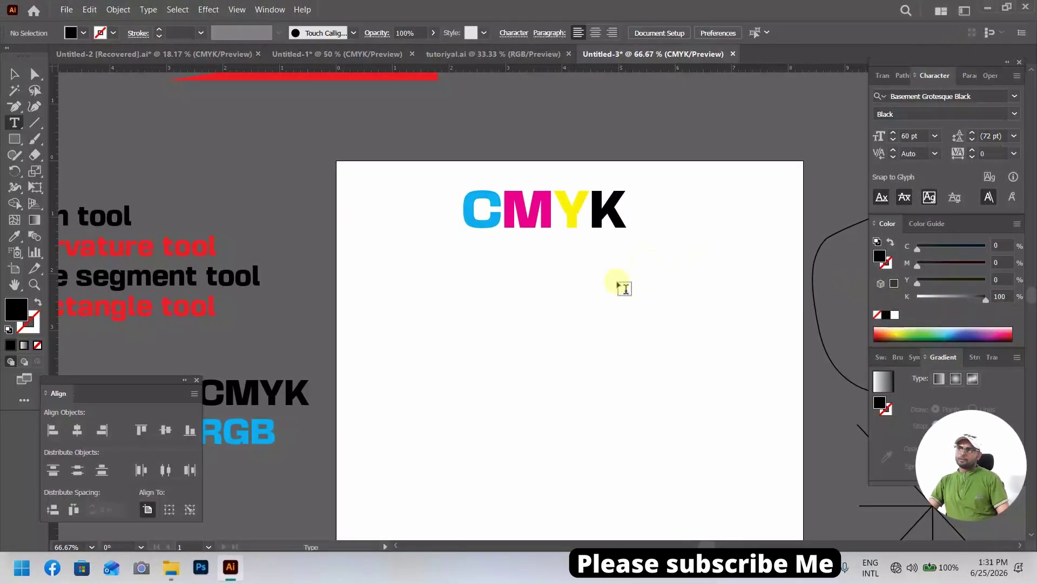
Draw a black rectangle about 1.9 by 1.4 in on the artboard, below and to the left of the CMYK heading.
left_click(580, 300, "alt")
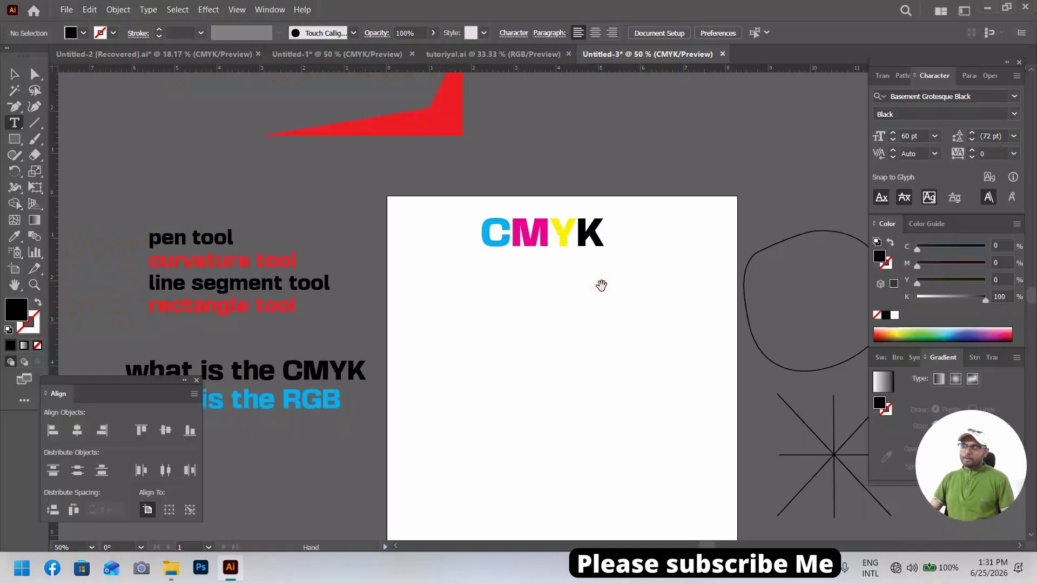
left_click_drag(602, 286, 601, 272)
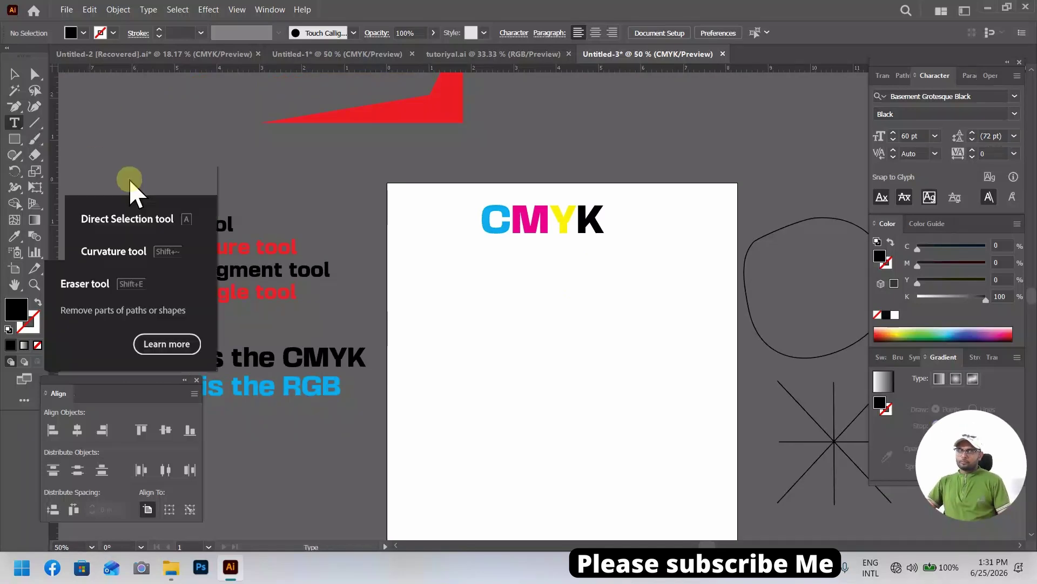
left_click(13, 139)
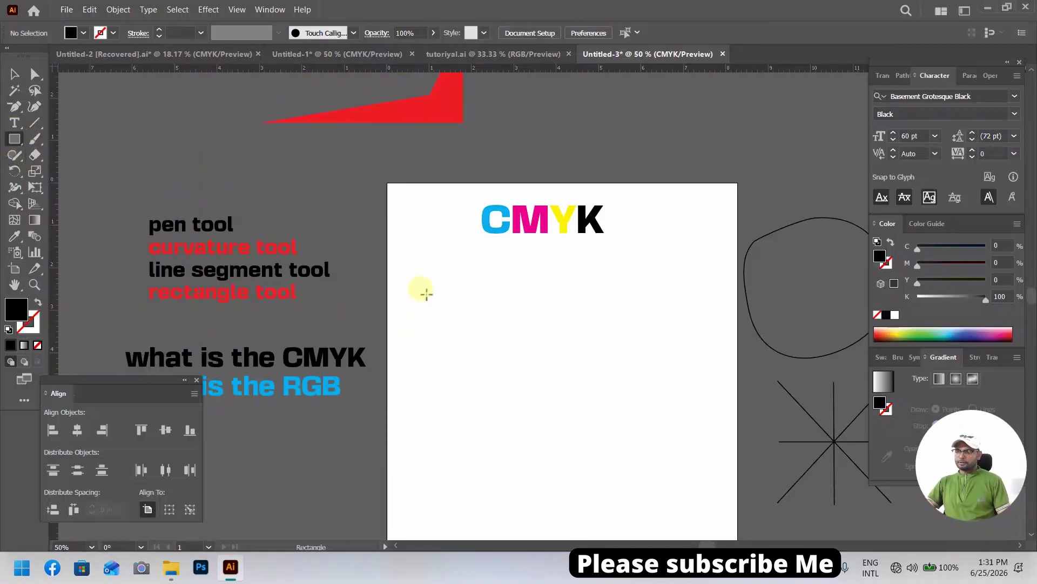
left_click_drag(417, 272, 497, 332)
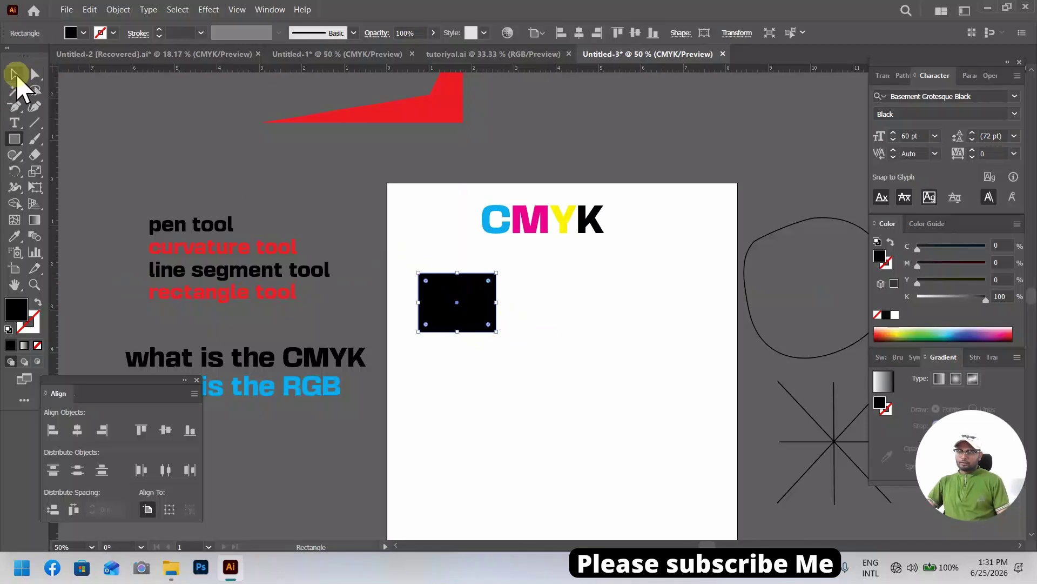
Duplicate the black rectangle to its right with a small gap and repeat the copy four times.
left_click(15, 75)
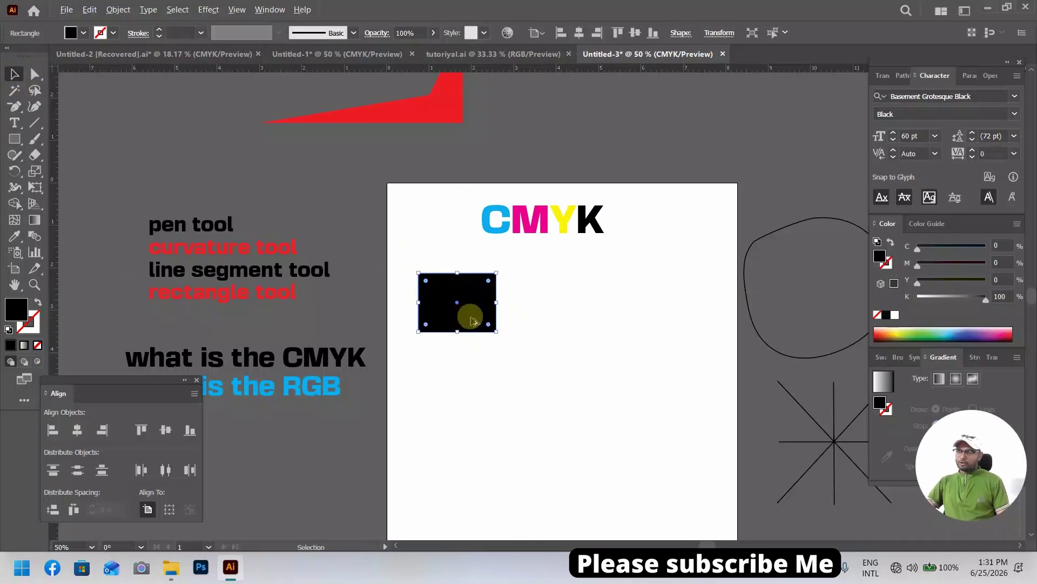
left_click_drag(476, 313, 555, 319)
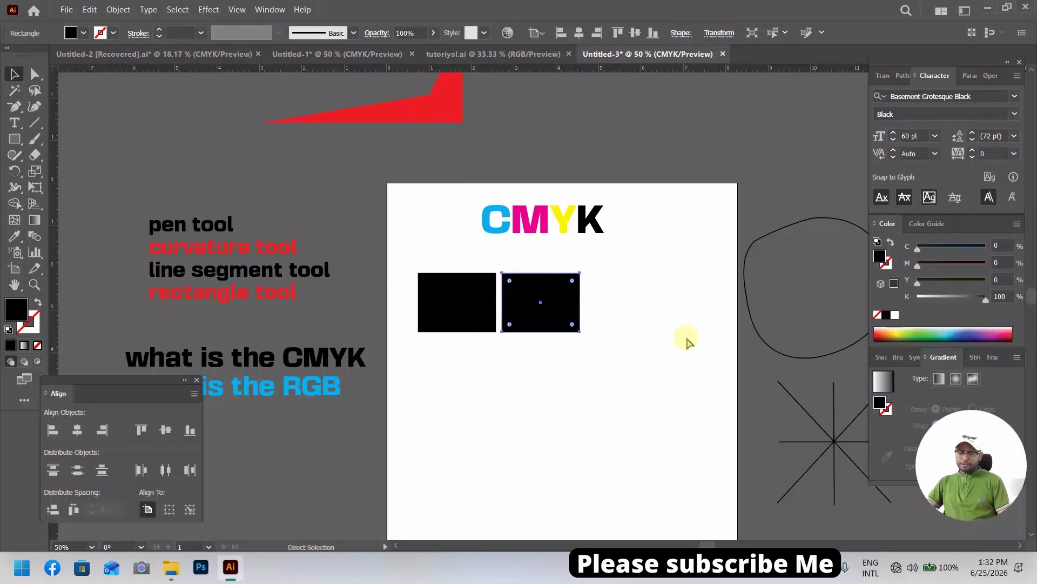
key("ctrl+d")
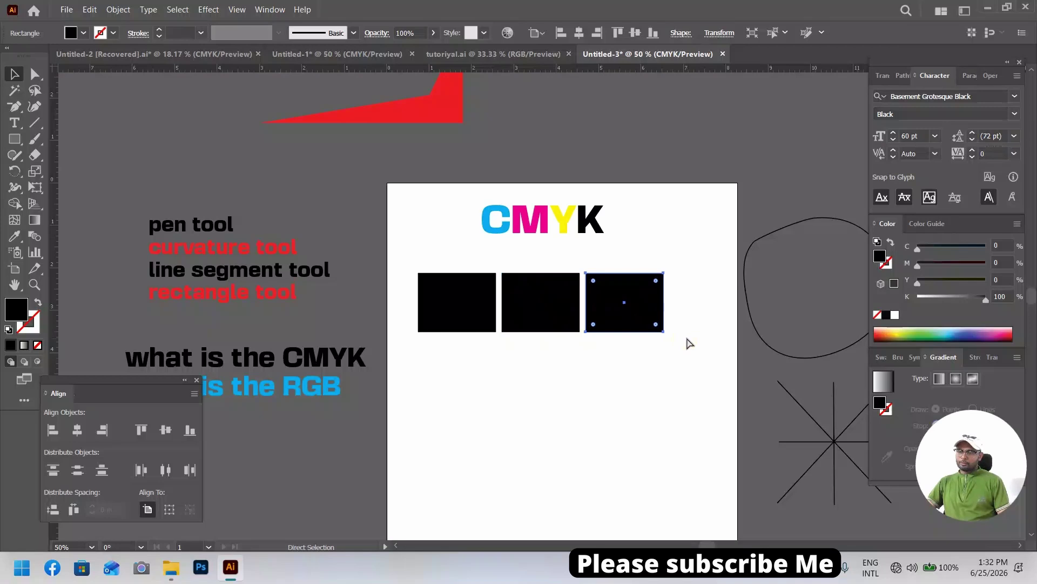
key("ctrl+d")
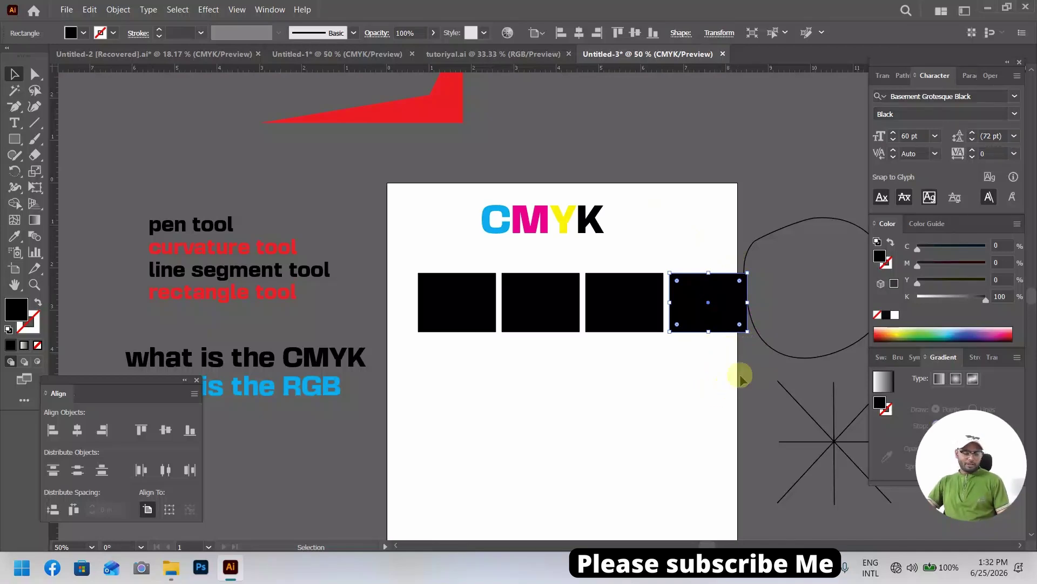
key("ctrl+d")
key("ctrl+d")
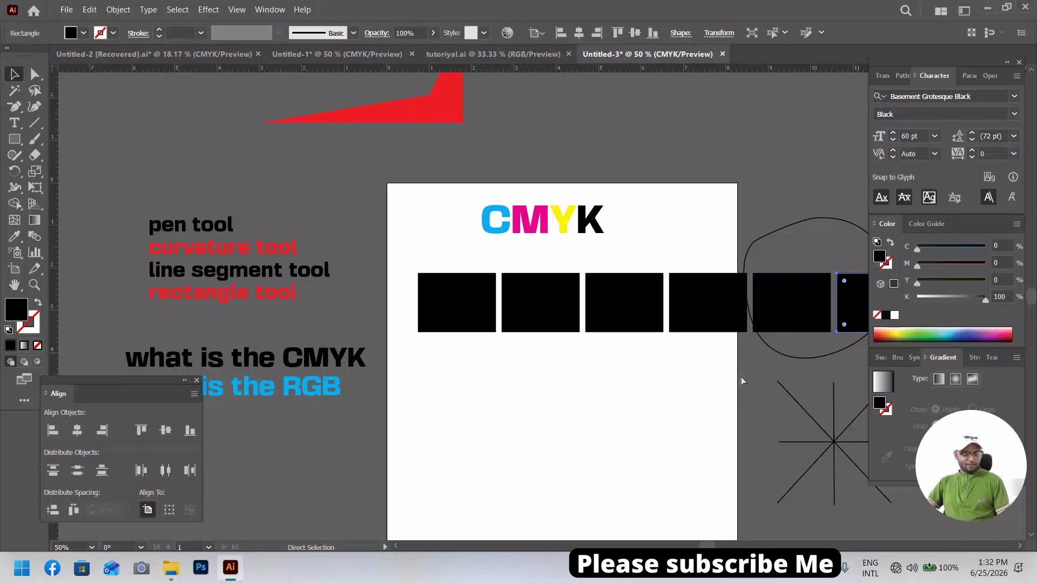
Undo all the rectangle copies so that only the original rectangle is left.
key("ctrl+z")
key("ctrl+z")
key("ctrl+z")
key("ctrl+z")
key("ctrl+z")
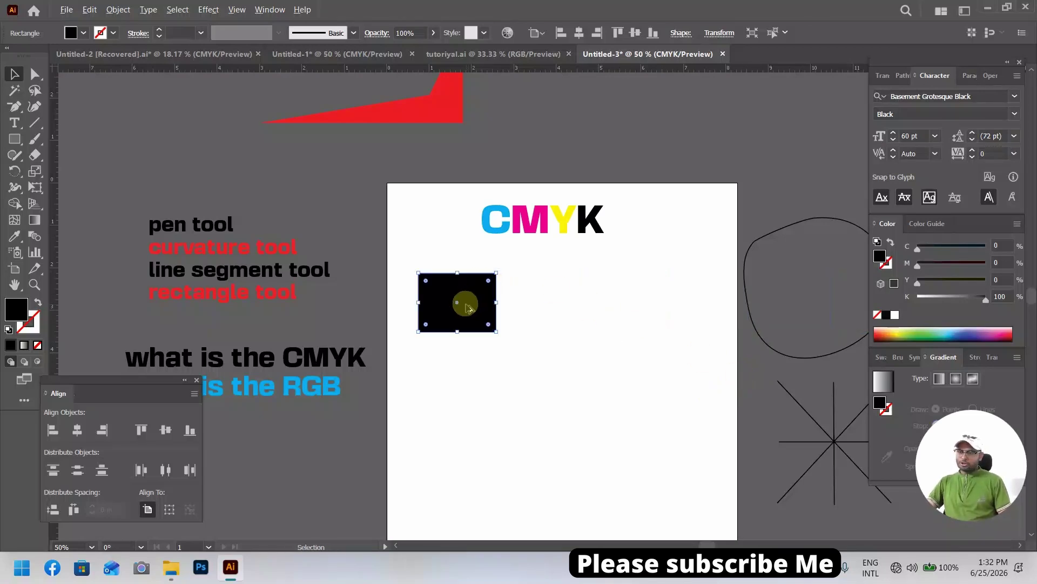
Duplicate the black rectangle slightly lower and overlapping the original, and repeat the offset copy three times.
left_click_drag(485, 317, 532, 324)
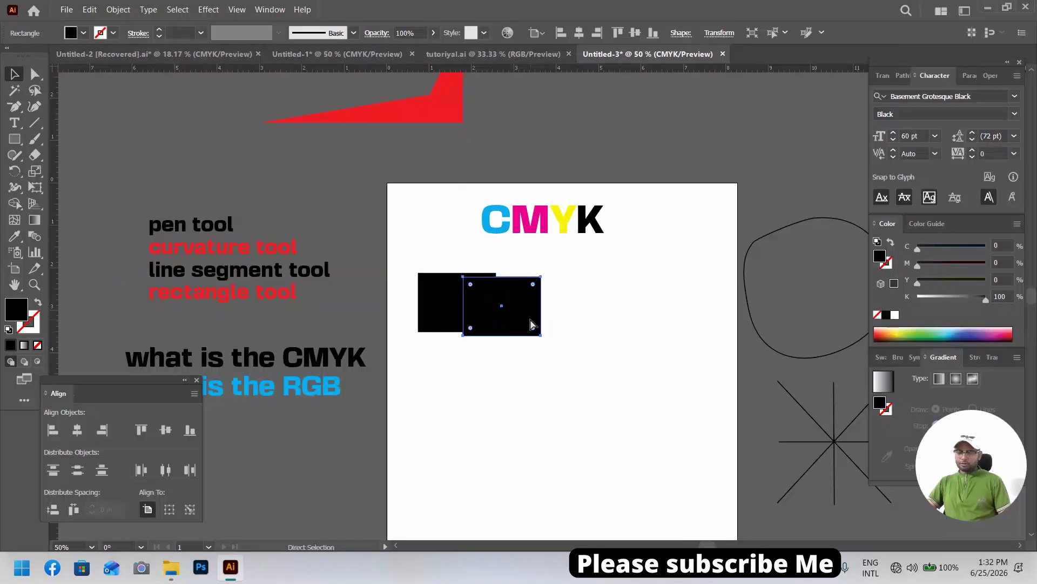
key("ctrl+d")
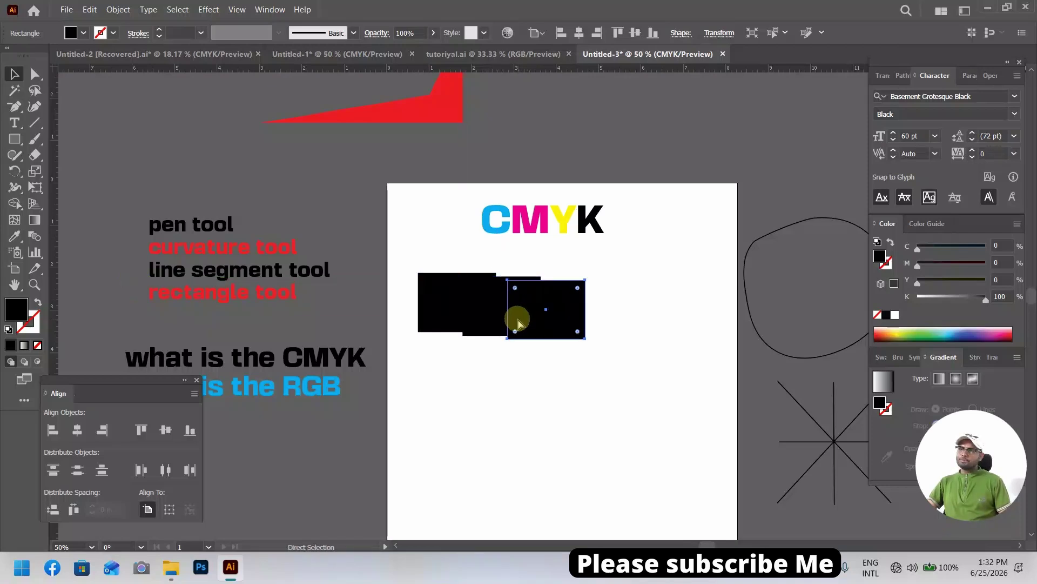
key("ctrl+d")
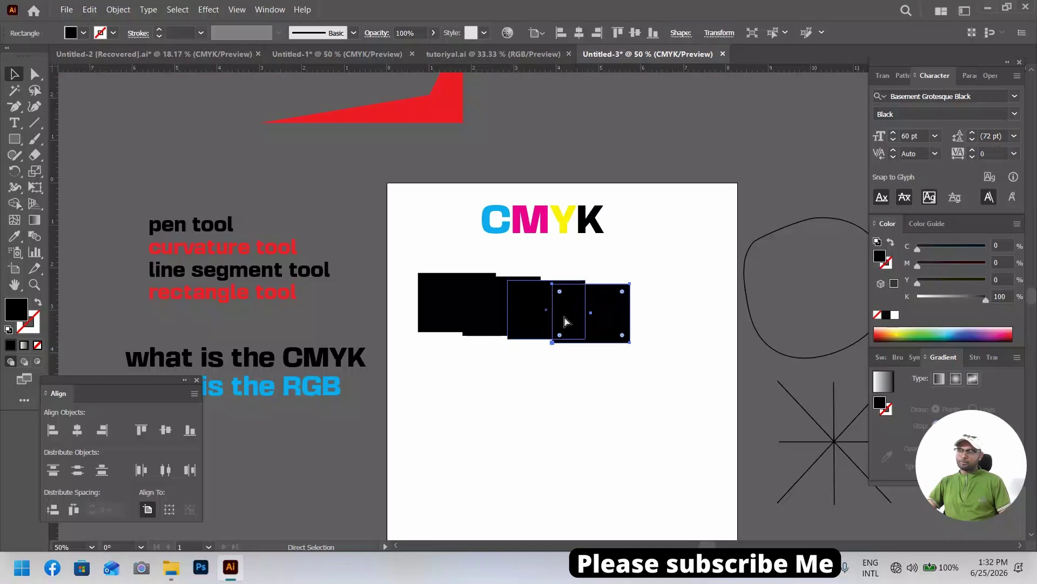
key("ctrl+d")
Undo the overlapping rectangle copies.
key("ctrl+z")
key("ctrl+z")
key("ctrl+z")
key("ctrl+z")
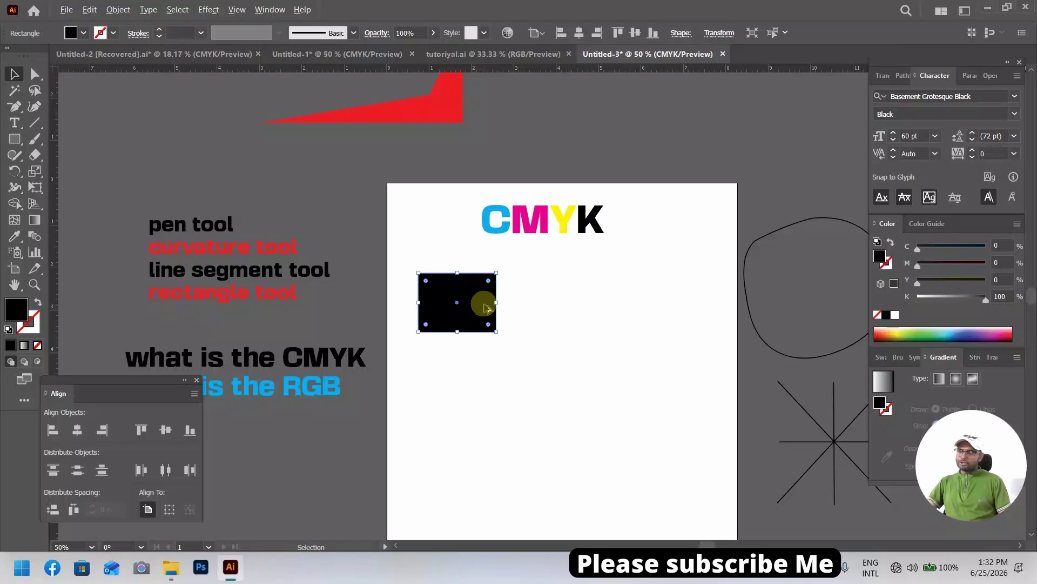
left_click_drag(485, 307, 572, 306)
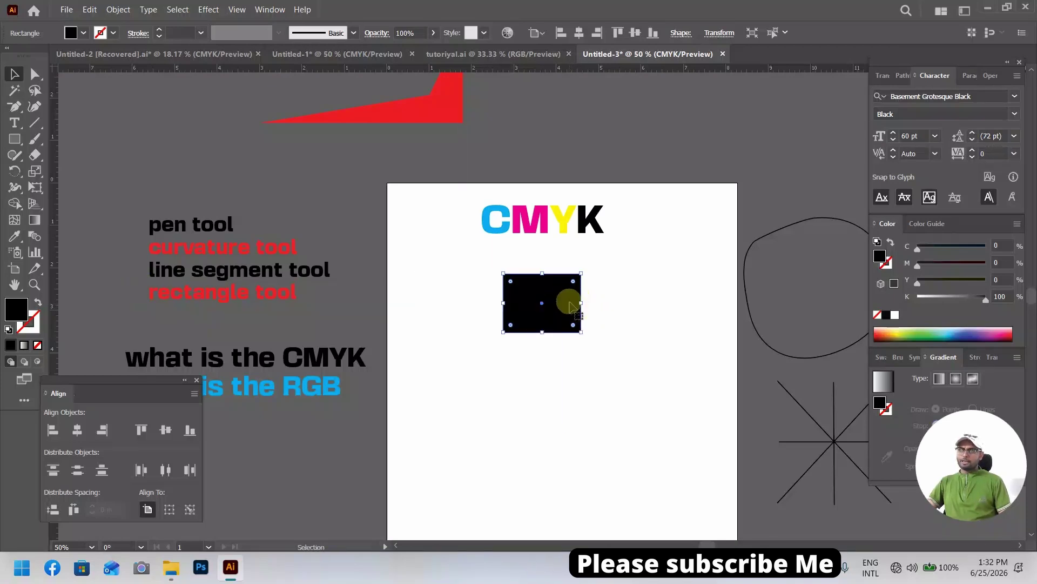
key("ctrl+z")
left_click(489, 307)
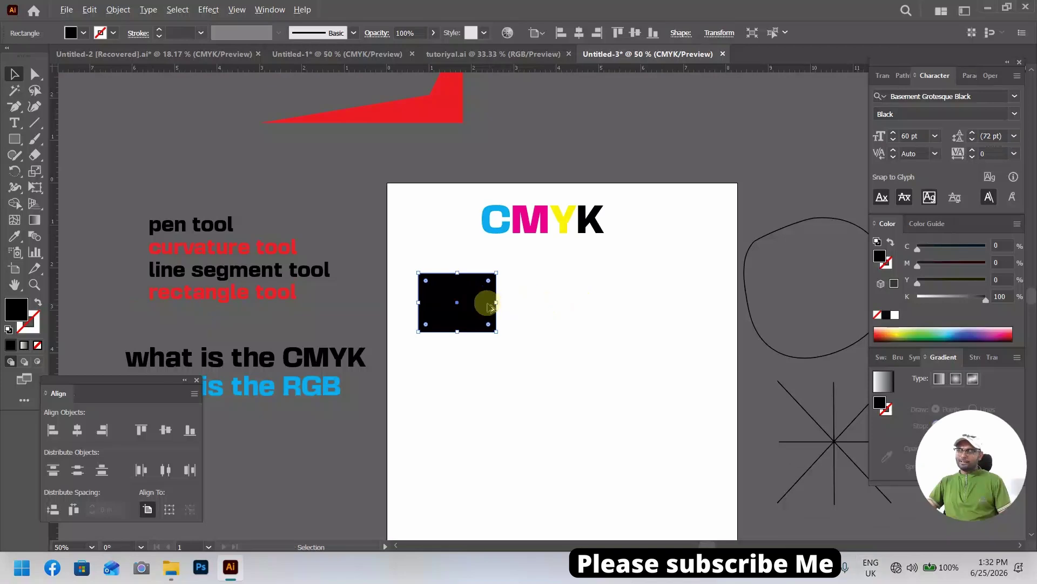
Duplicate the black rectangle into an evenly spaced row of four and move the row inside the artboard below the CMYK heading.
left_click_drag(487, 307, 572, 306)
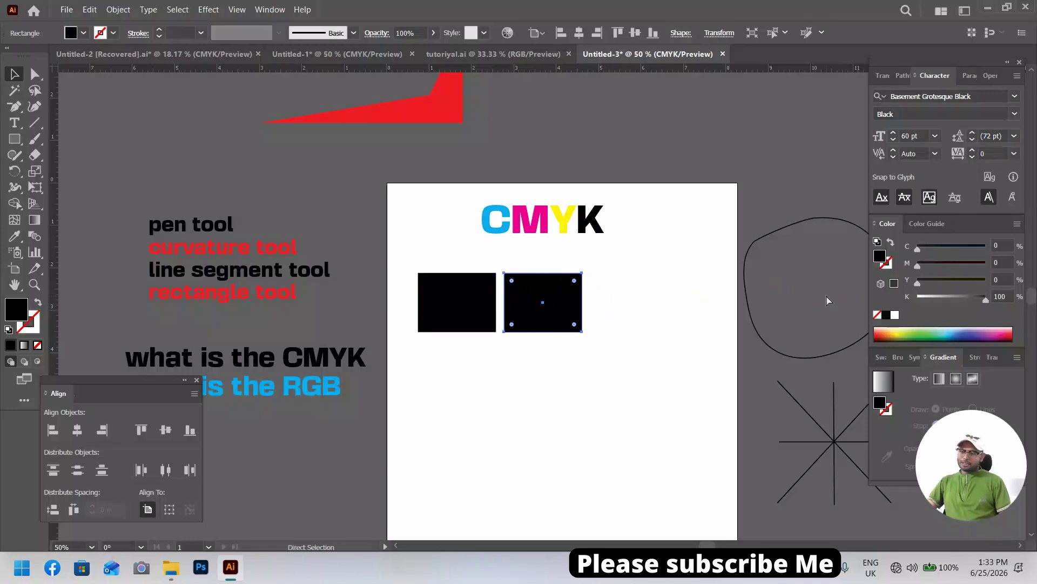
key("ctrl+d")
key("ctrl+d")
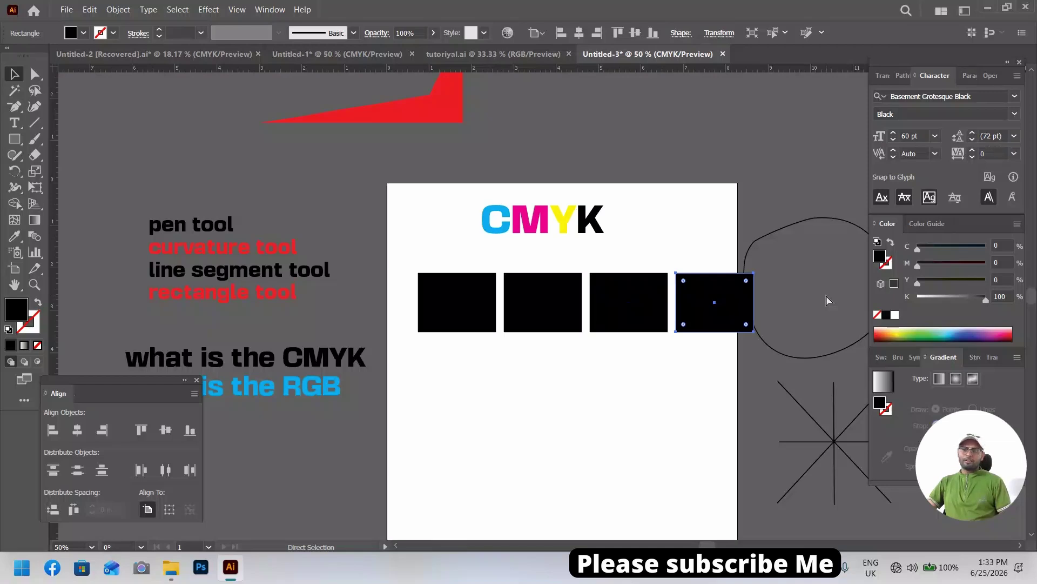
key("ctrl+d")
key("ctrl+z")
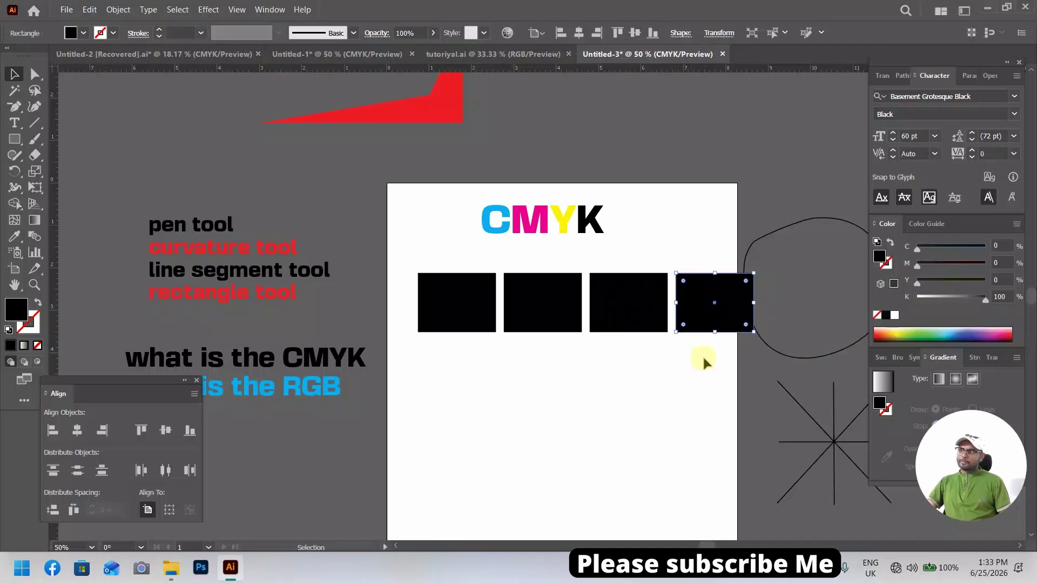
left_click_drag(705, 361, 457, 295)
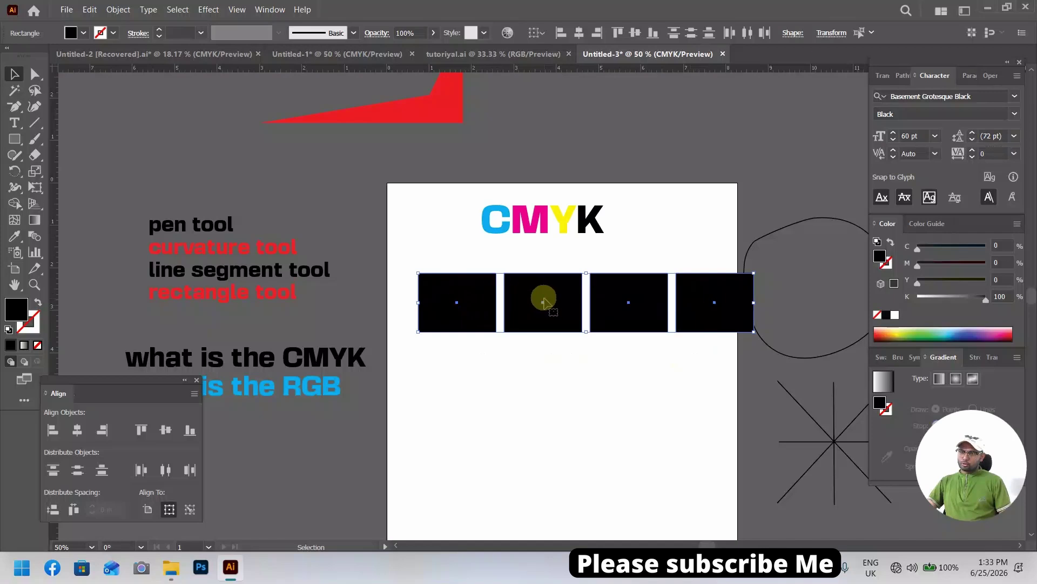
left_click_drag(537, 301, 520, 287)
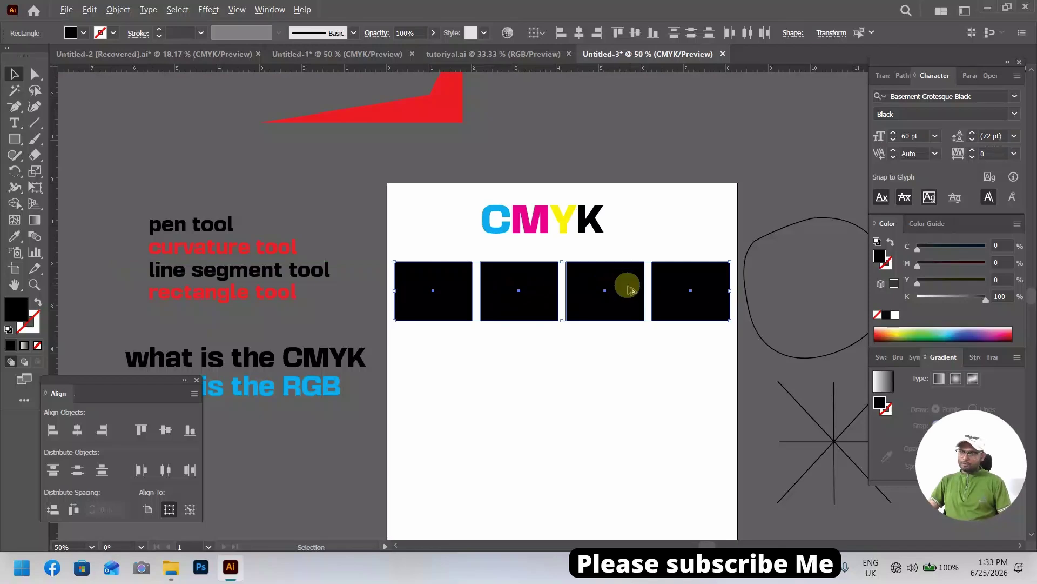
Duplicate the row of rectangles straight down and repeat the copy to make a four-by-four grid, and deselect it.
left_click_drag(621, 306, 621, 366)
scroll(630, 374, "down", 1)
scroll(629, 374, "down", 1)
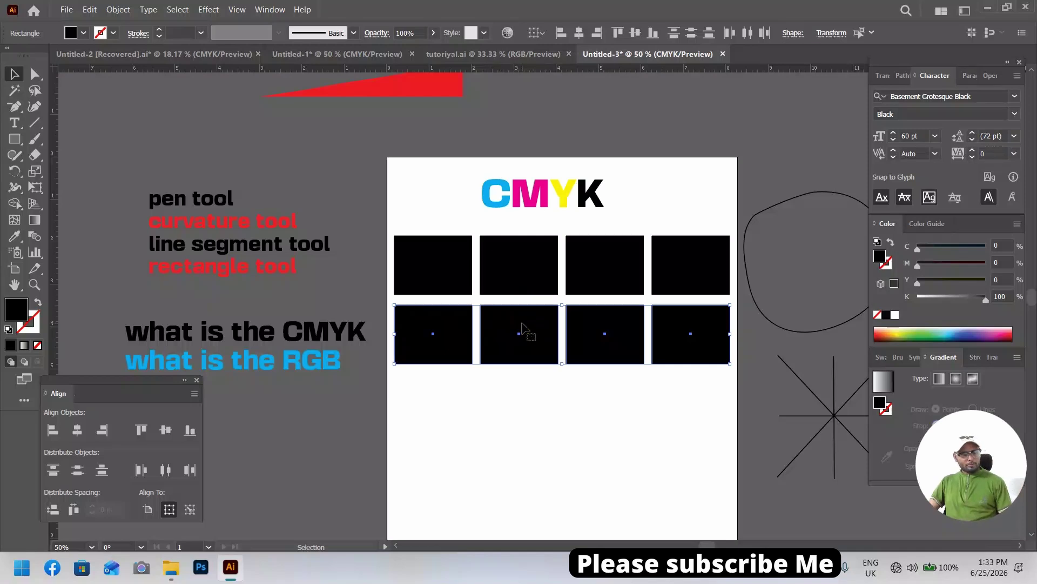
key("ctrl+d")
key("ctrl+d")
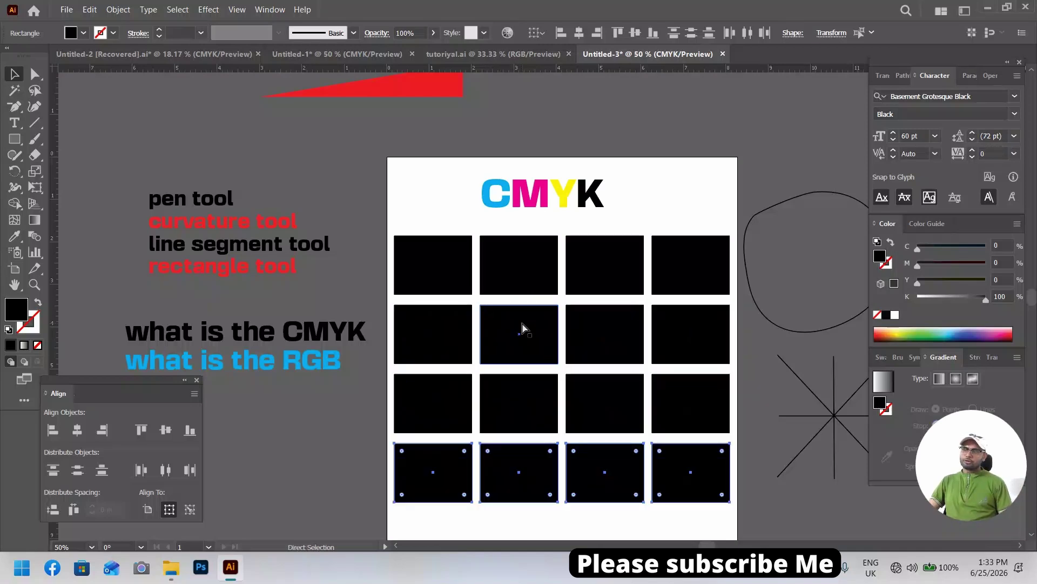
key("ctrl+d")
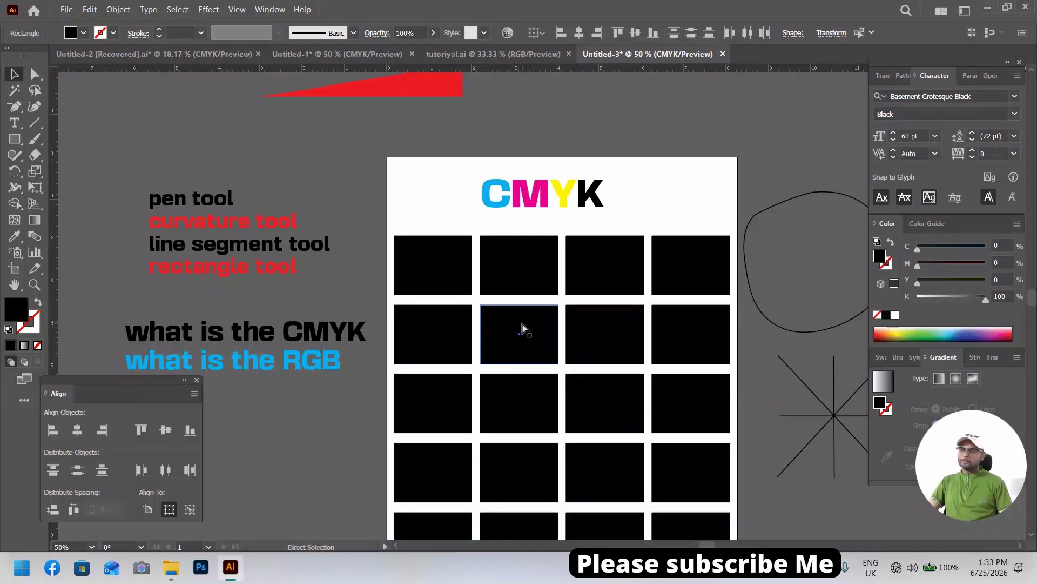
key("ctrl+z")
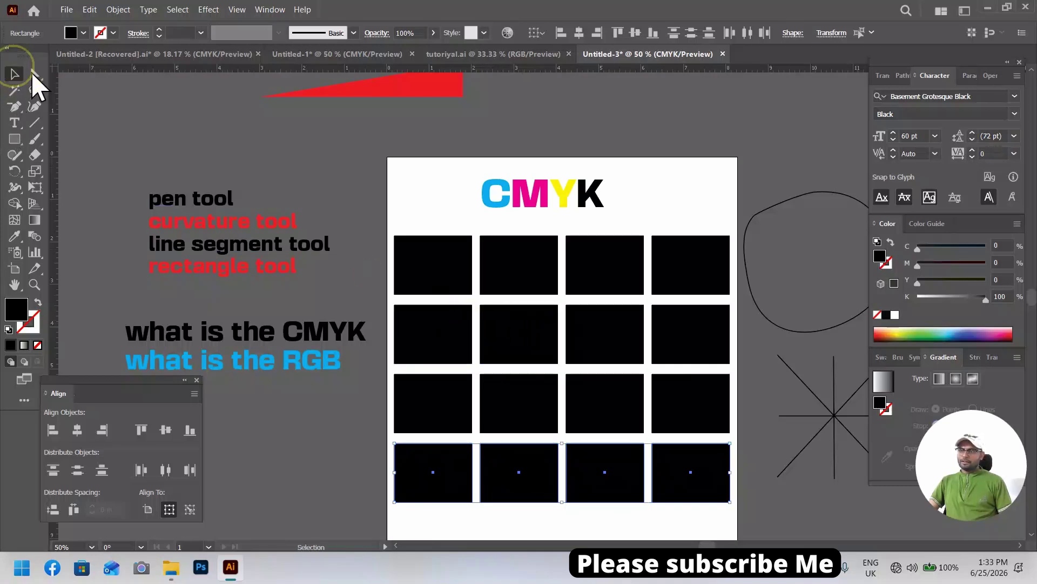
key("space")
left_click_drag(461, 227, 465, 218)
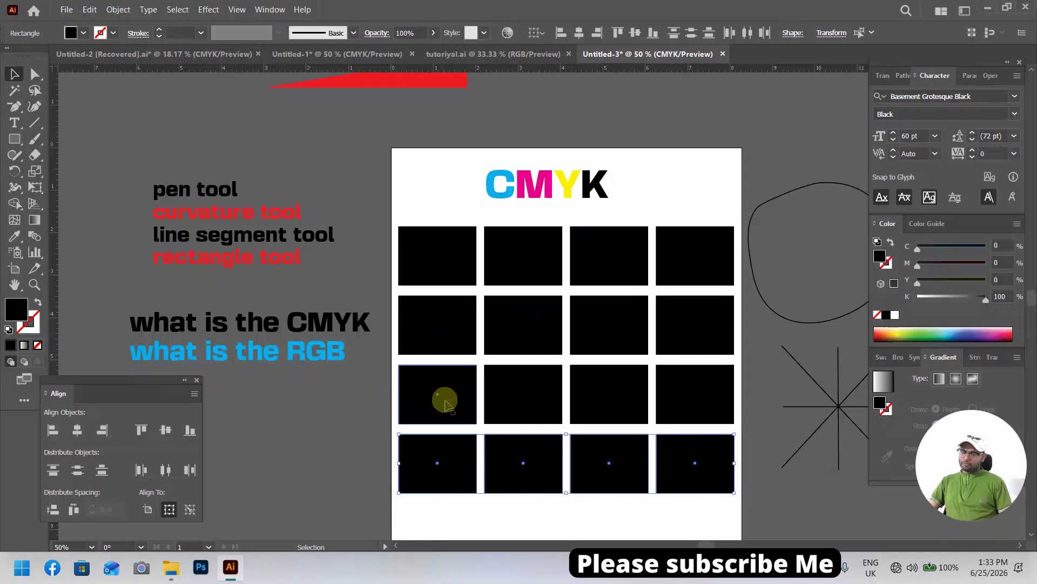
left_click(436, 520)
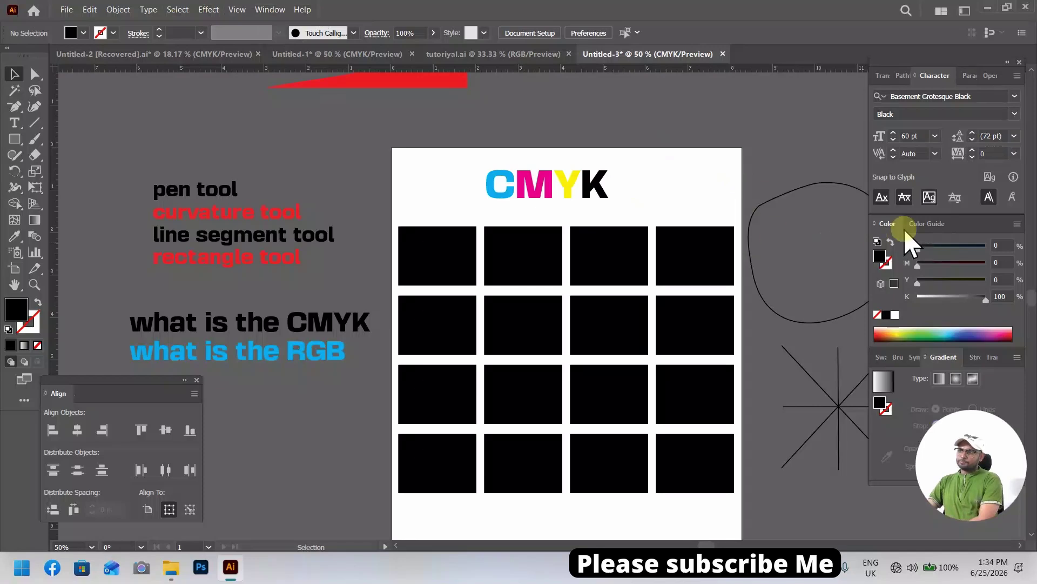
Fill the grid's upper-left rectangle with the dark olive-grey shade from the Color Guide.
left_click(454, 262)
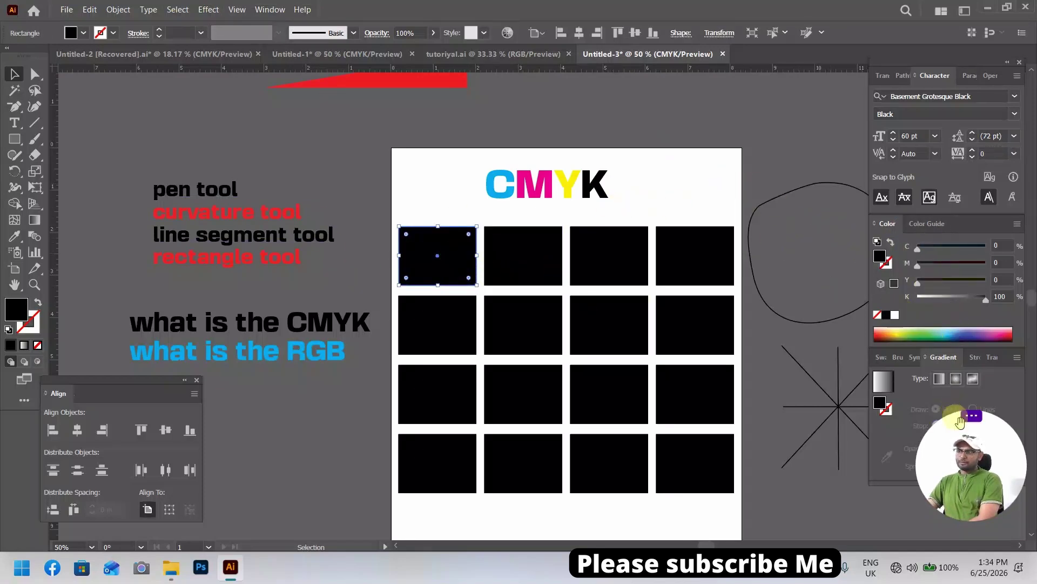
left_click(927, 223)
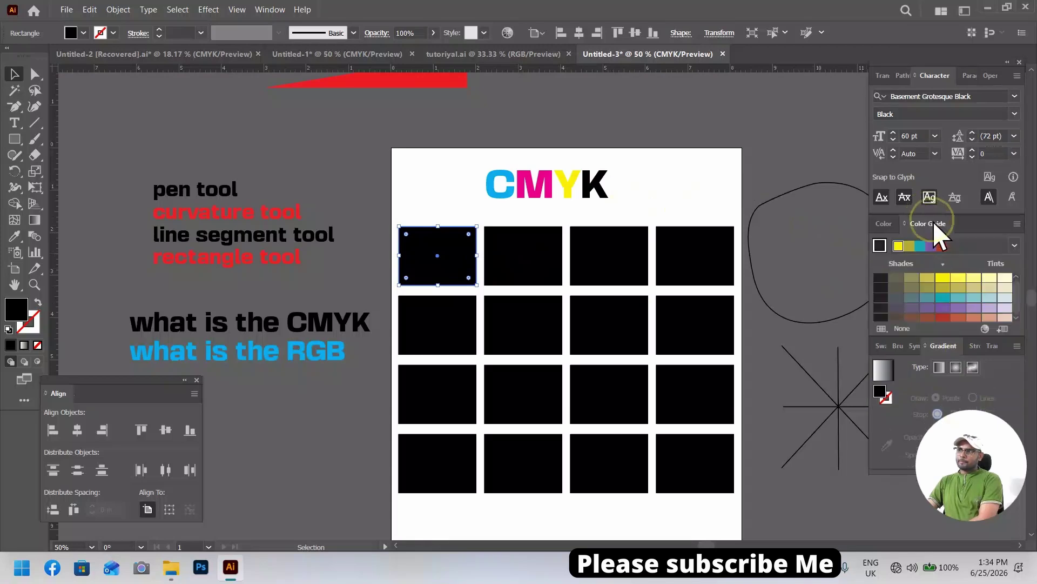
left_click(891, 276)
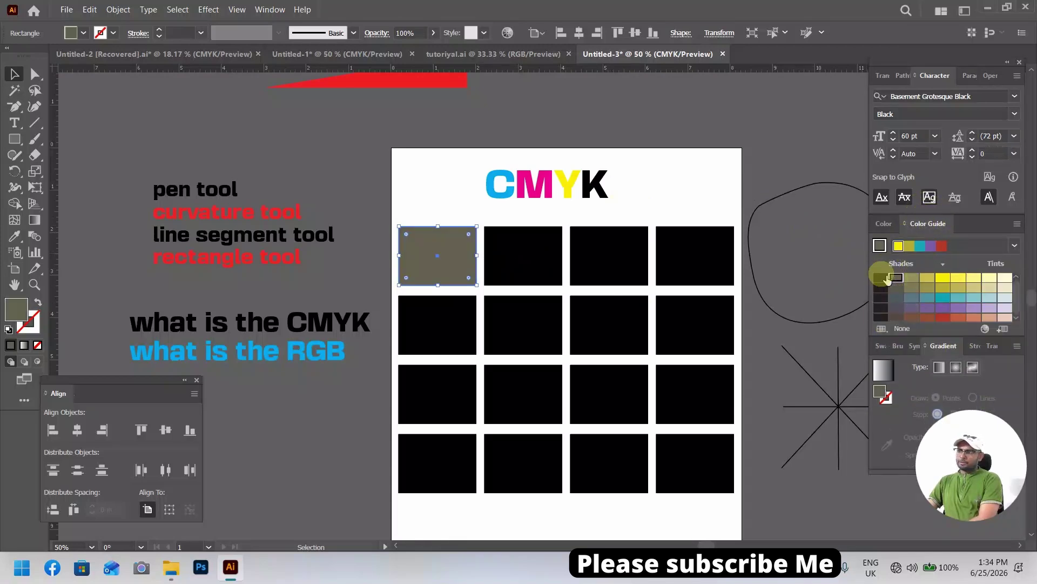
Fill the grid's first row from left to right with black, dark olive-grey, mustard and bright yellow from the Color Guide.
left_click(875, 277)
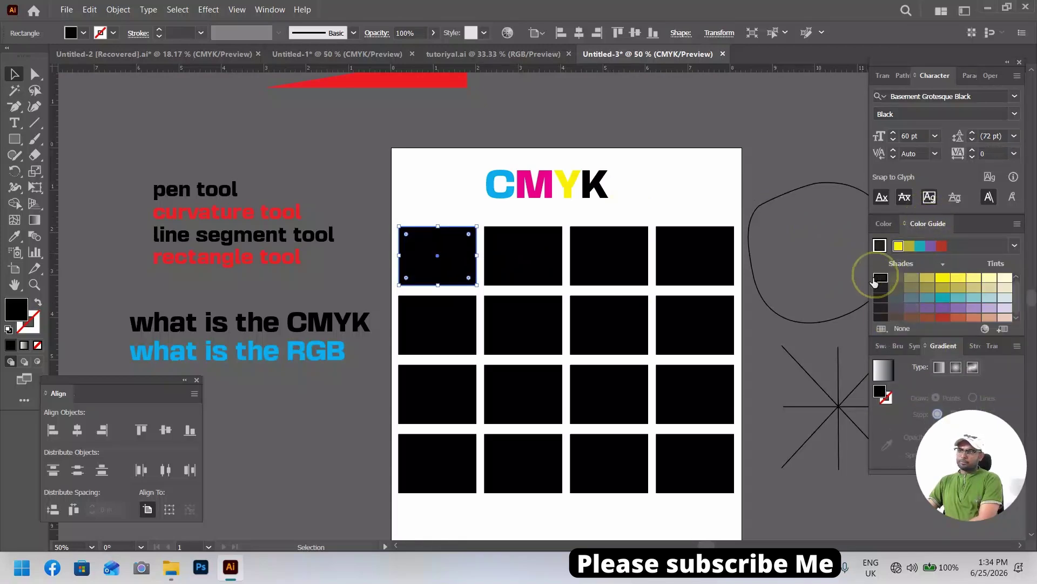
left_click(540, 245)
left_click(902, 281)
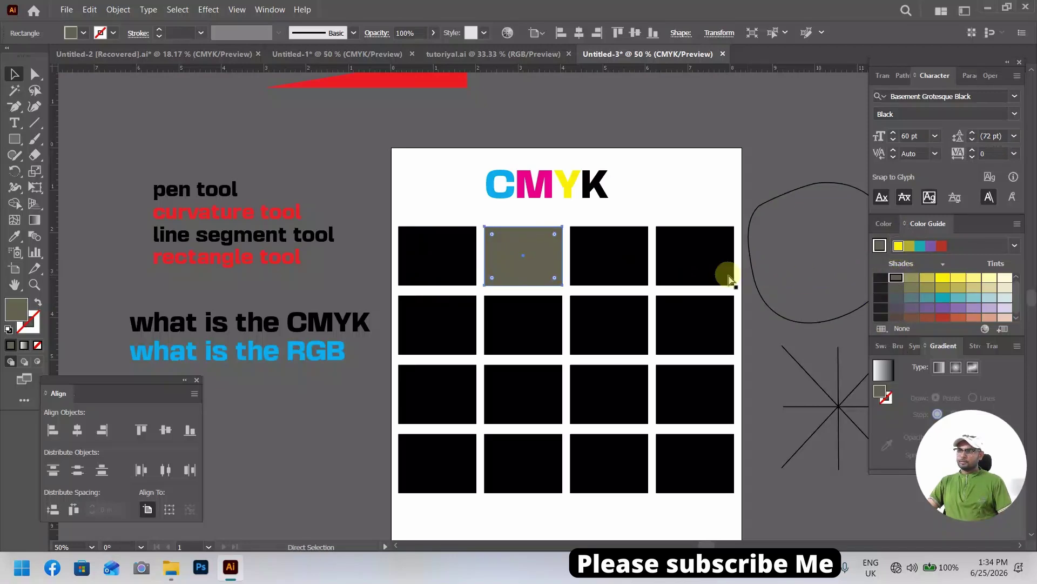
left_click(632, 262)
left_click(927, 277)
left_click(702, 267)
left_click(943, 276)
Fill the grid's second row from left to right with olive-yellow, pale khaki, cream and slate teal from the Color Guide.
left_click(462, 321)
left_click(959, 287)
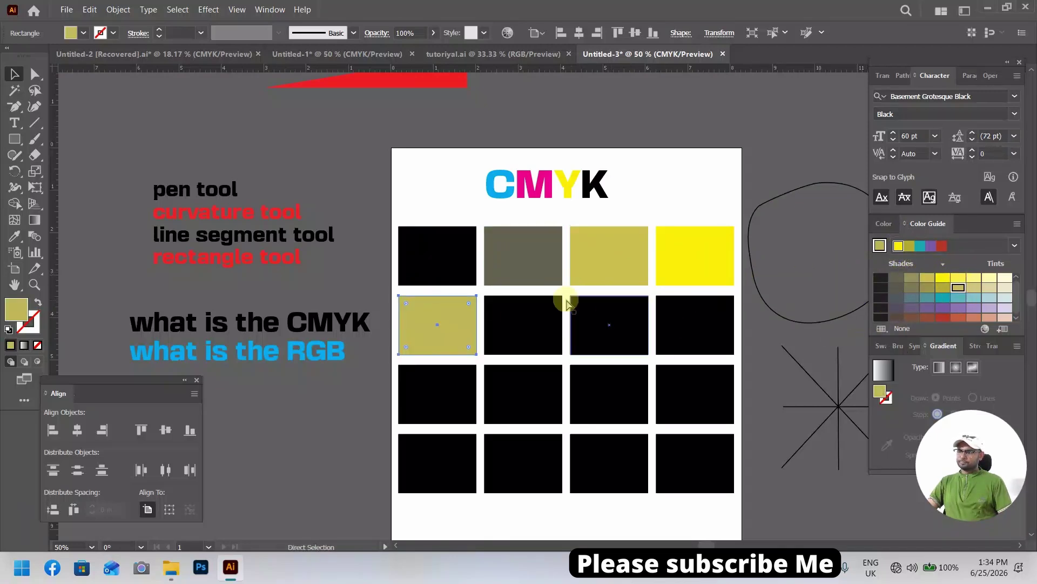
left_click(540, 319)
left_click(973, 288)
left_click(616, 338)
left_click(1005, 297)
left_click(1004, 288)
left_click(713, 329)
left_click(912, 297)
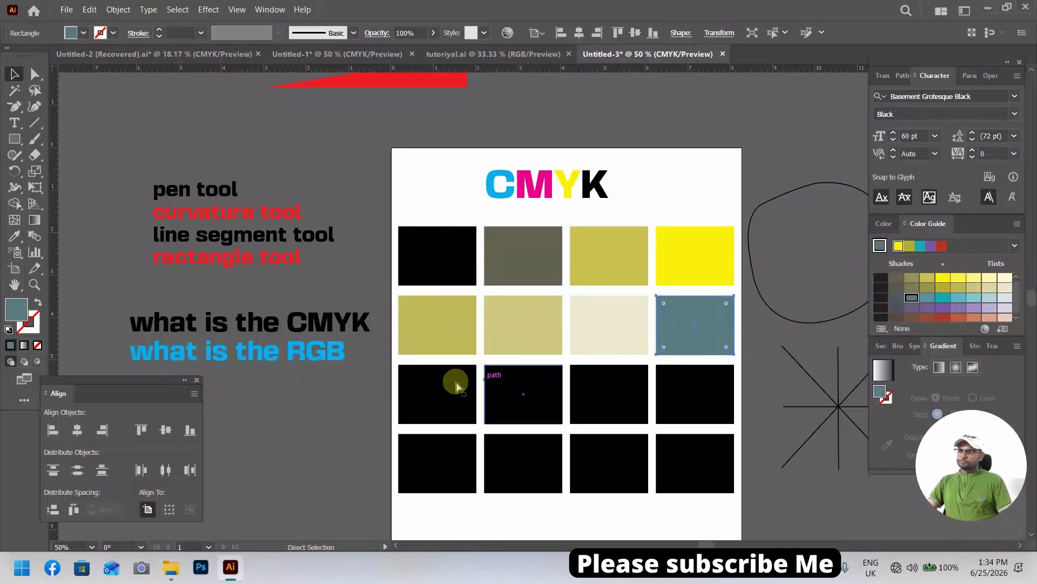
Fill the grid's third row from left to right with muted teal, bright teal, light teal and very pale blue.
left_click(452, 382)
left_click(927, 297)
left_click(523, 393)
left_click(943, 297)
left_click(610, 393)
left_click(974, 298)
left_click(724, 382)
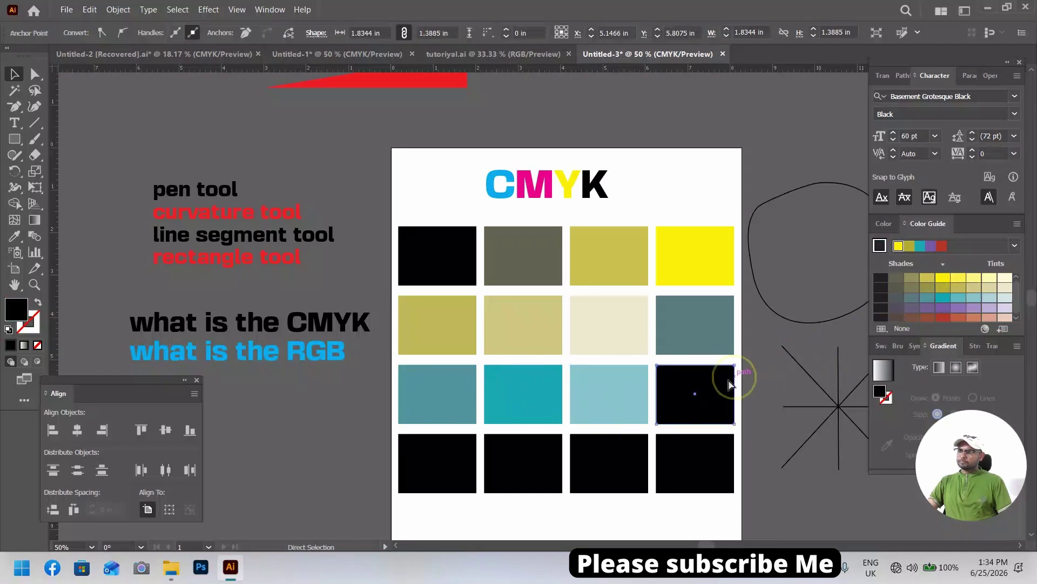
left_click(1004, 297)
Fill the grid's fourth row from left to right with red, purple, lavender and pale lavender from the Color Guide.
left_click(708, 451)
left_click(1005, 308)
left_click(622, 459)
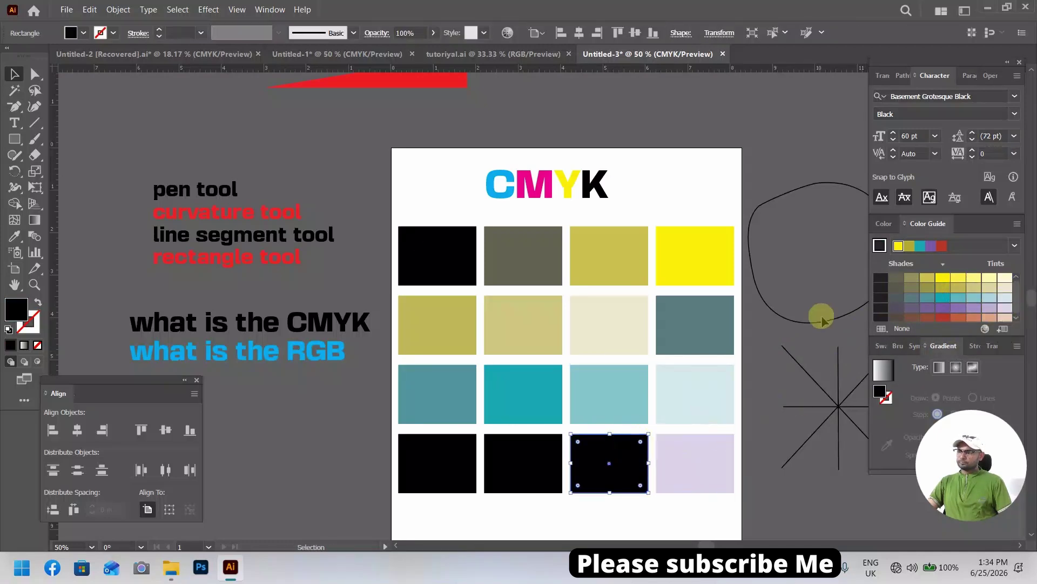
left_click(989, 308)
left_click(523, 463)
left_click(942, 308)
left_click(438, 463)
left_click(943, 317)
Duplicate the red-and-purple fourth row straight down to add a fifth row, and deselect it.
scroll(637, 248, "down", 1)
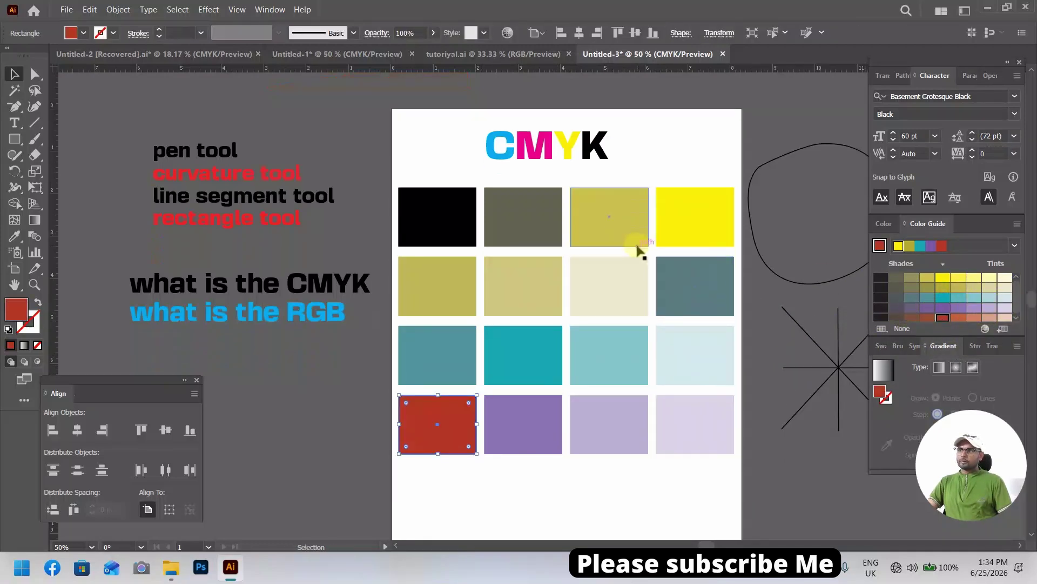
left_click(15, 68)
scroll(389, 236, "down", 2)
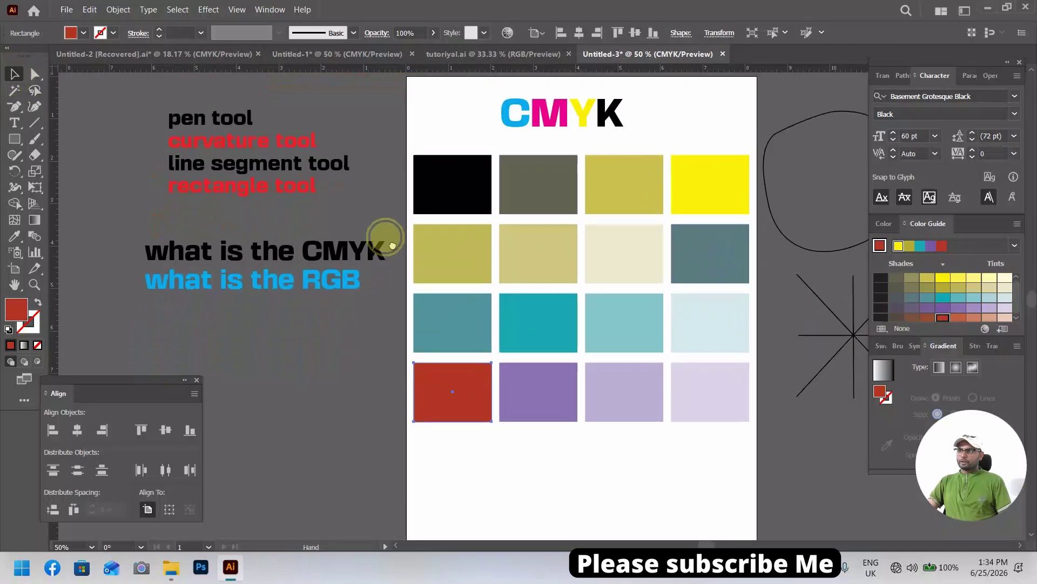
left_click_drag(752, 358, 755, 360)
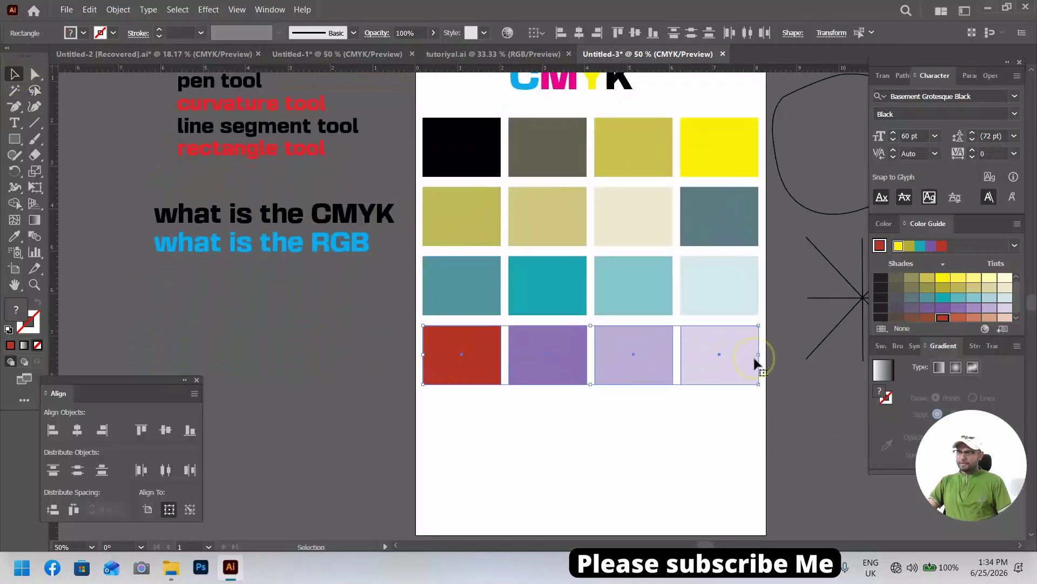
key("ctrl+d")
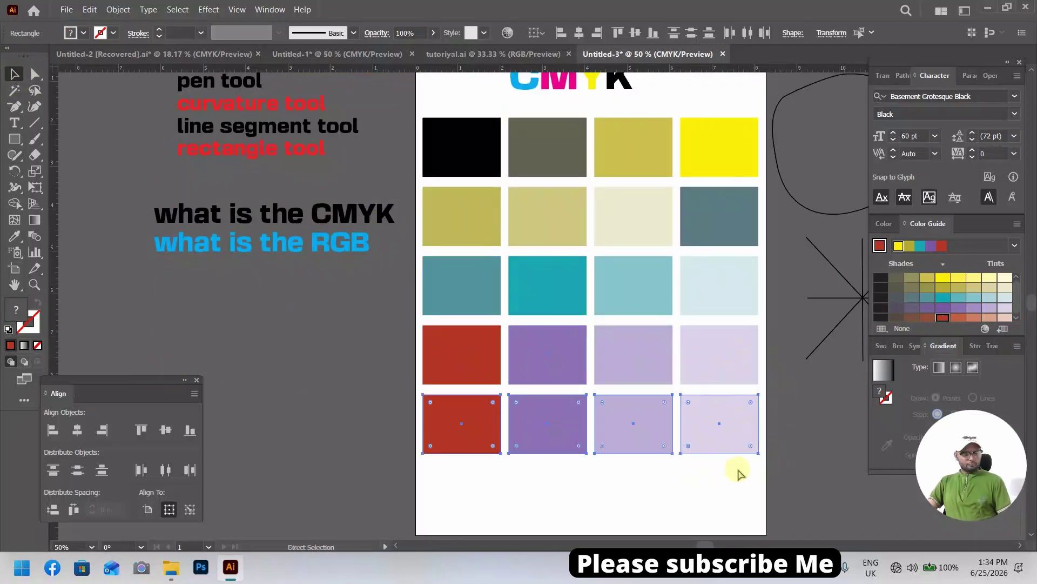
left_click(591, 405)
Recolour the fourth row's second and third rectangles pale pink and rust-orange, and the fifth row's last rectangle salmon.
left_click(548, 354)
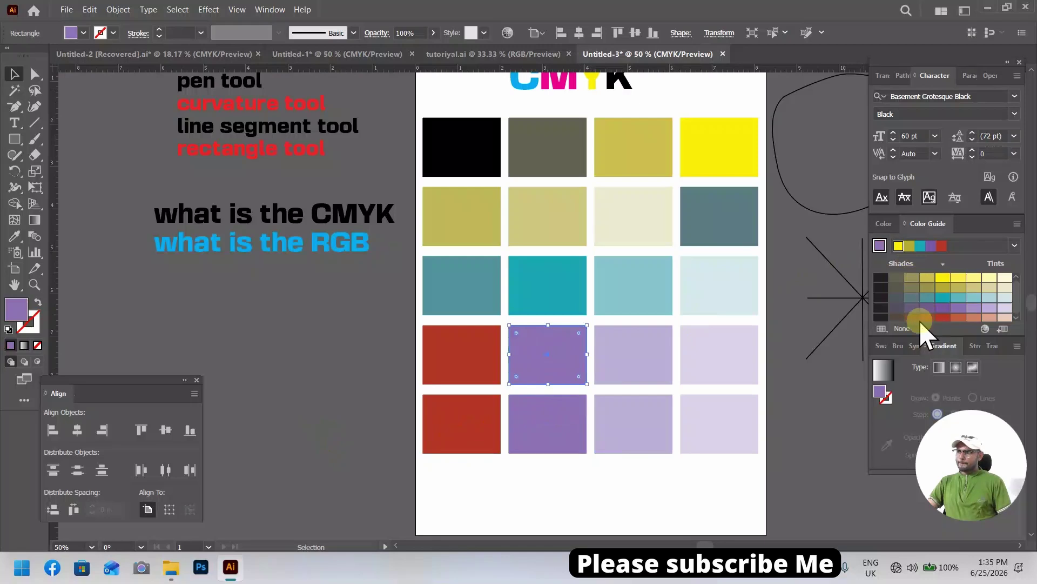
left_click(1006, 318)
left_click(633, 353)
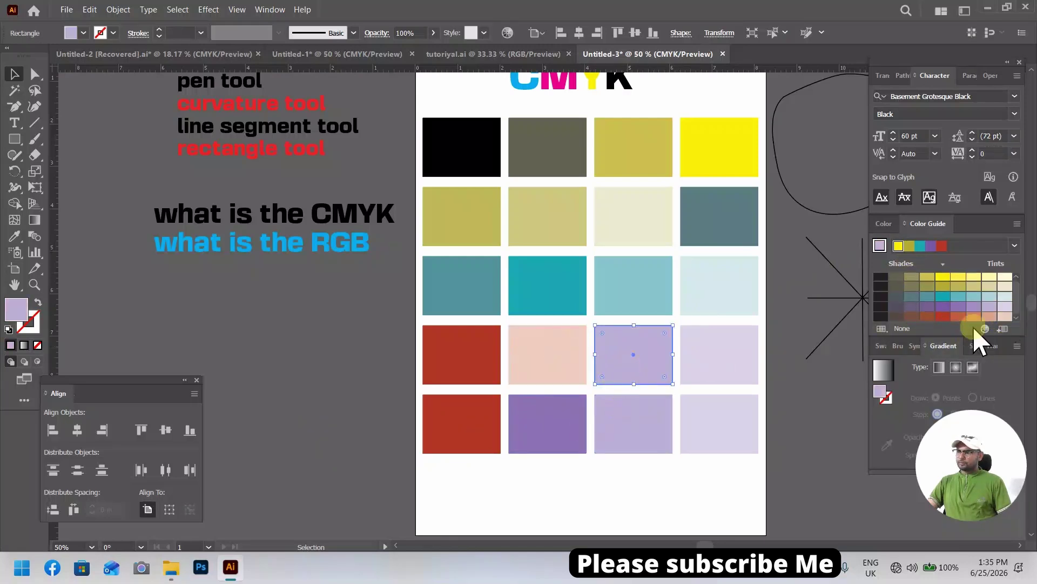
left_click(974, 317)
left_click(712, 424)
left_click(992, 317)
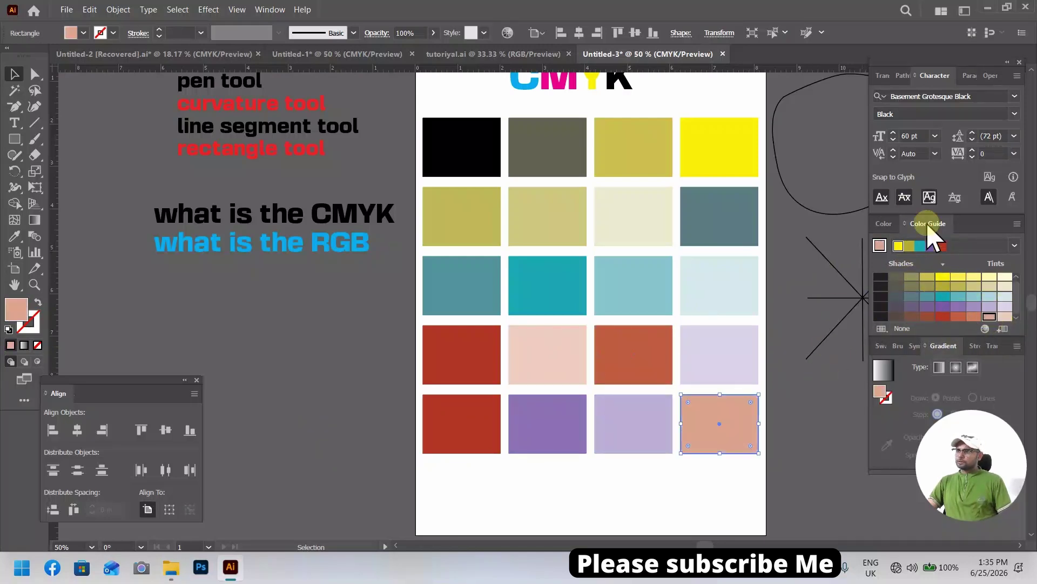
Mix a grey-brown fill of C 24.7, M 30.62, Y 36 and K 39 for the fifth row's third rectangle, and deselect everything.
left_click(885, 222)
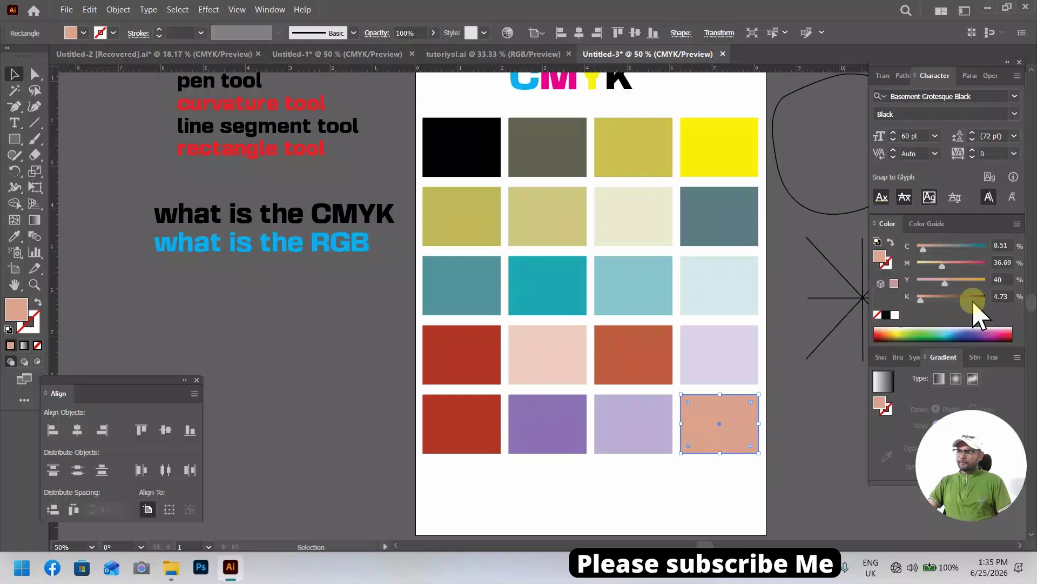
left_click(620, 430)
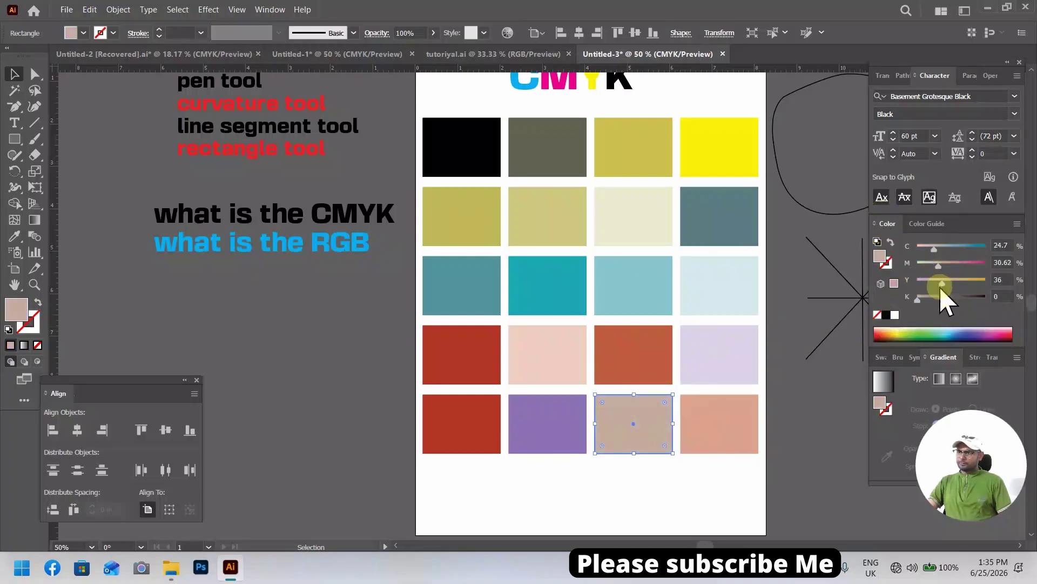
left_click_drag(930, 301, 943, 300)
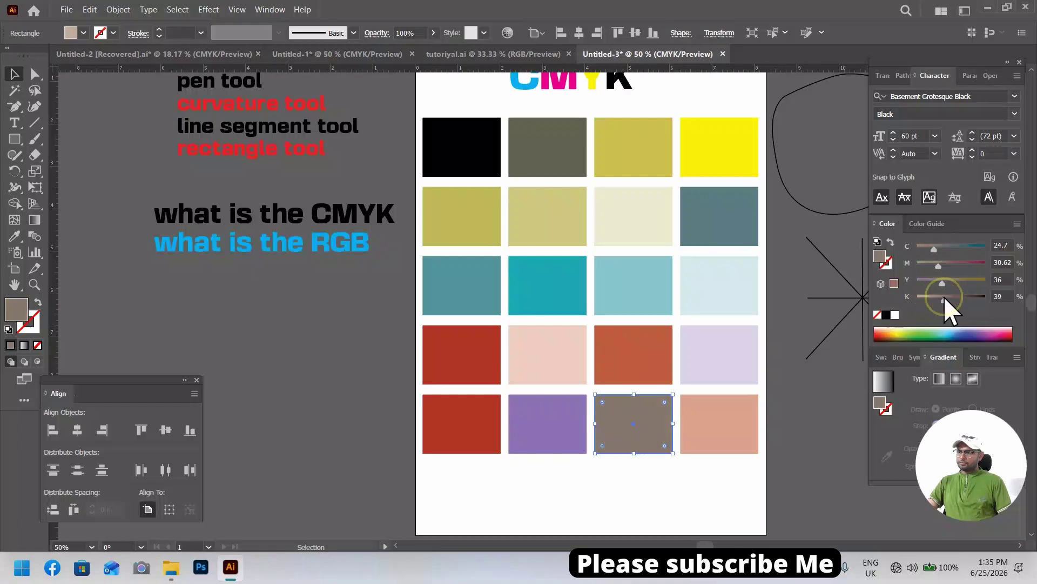
left_click(535, 430)
scroll(831, 343, "up", 3)
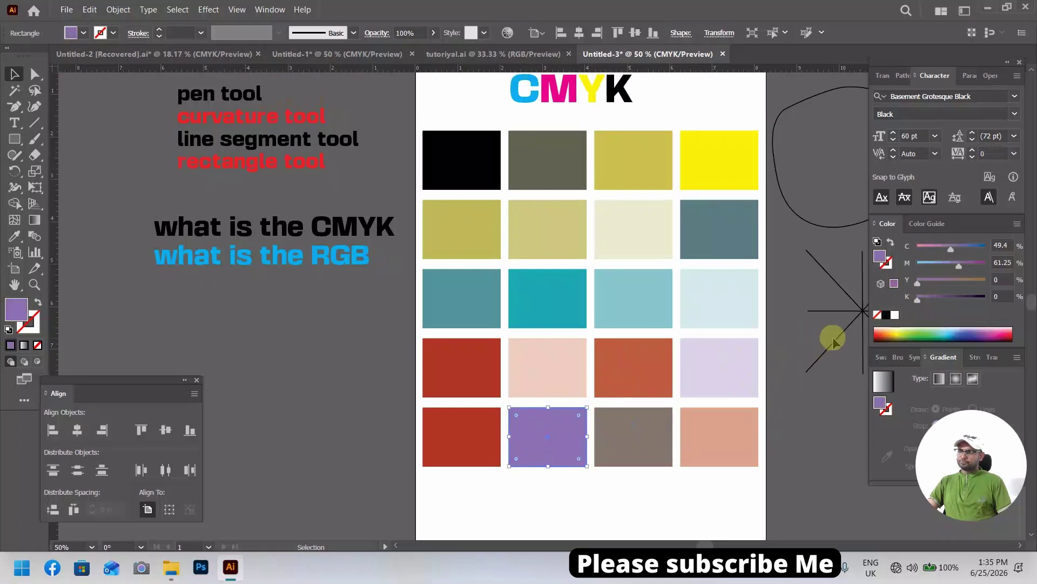
scroll(831, 343, "down", 1)
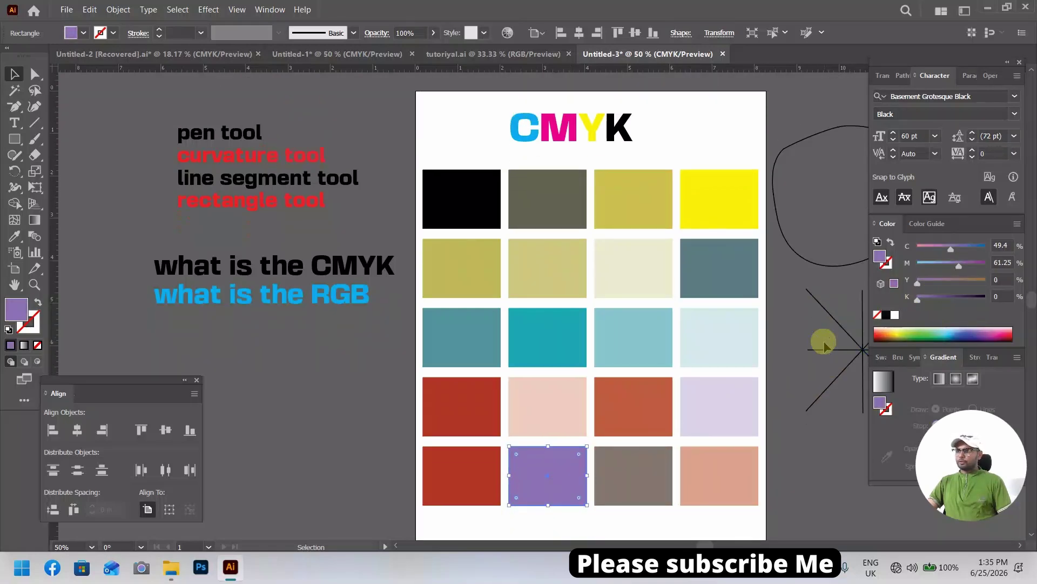
left_click(248, 401)
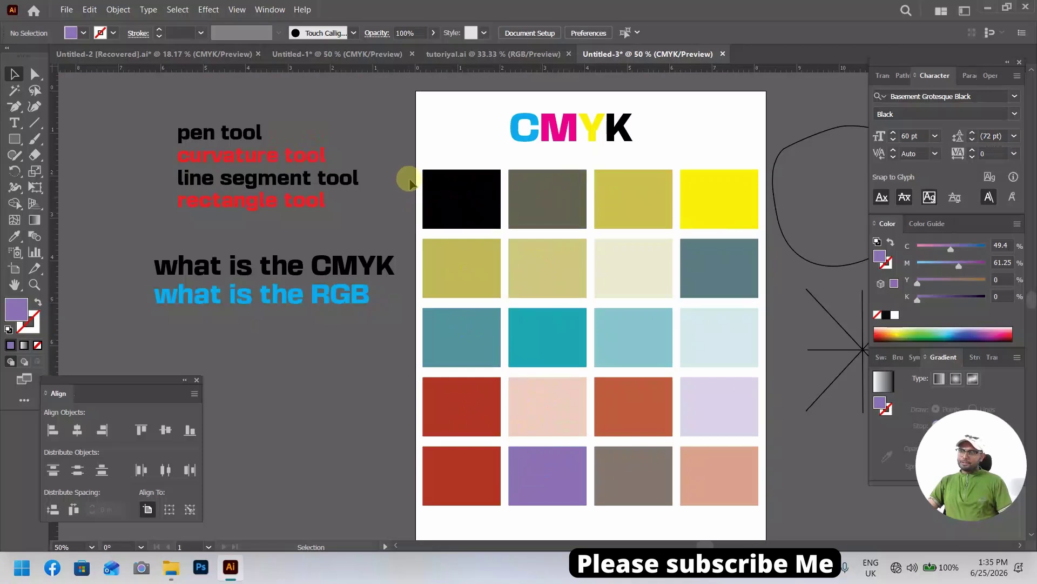
left_click_drag(422, 178, 713, 510)
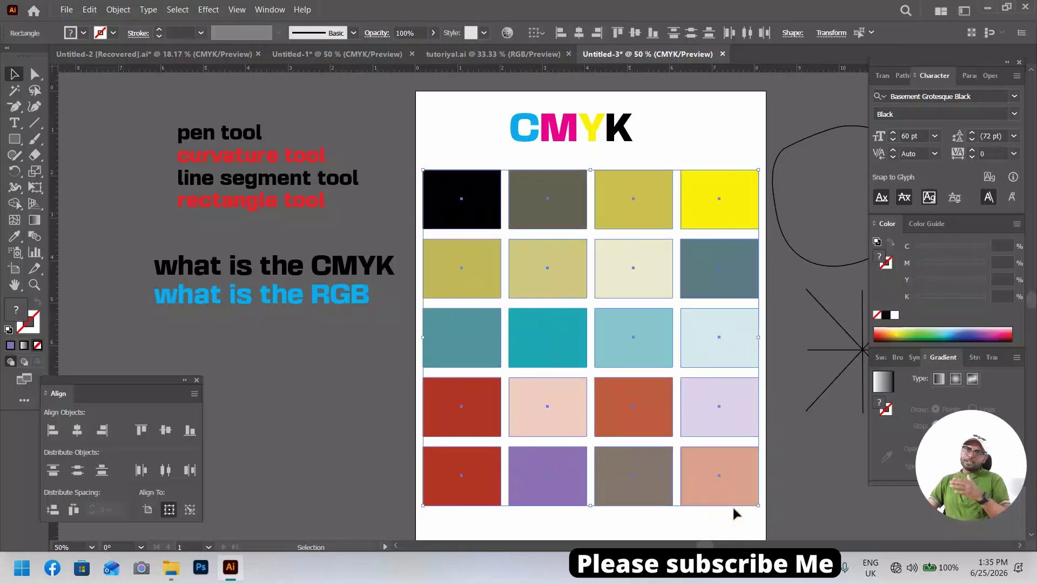
left_click(359, 418)
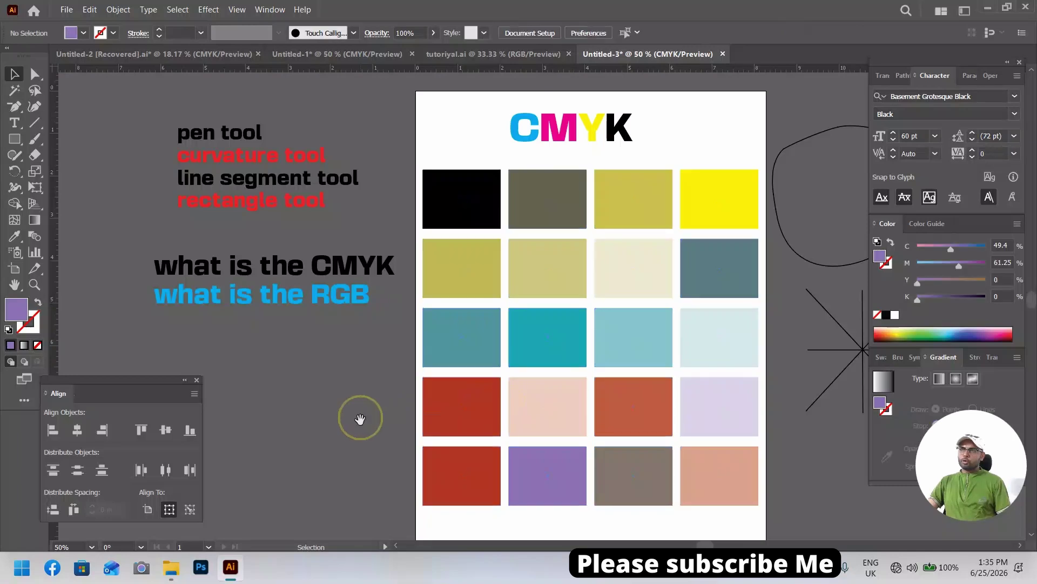
key("alt+space")
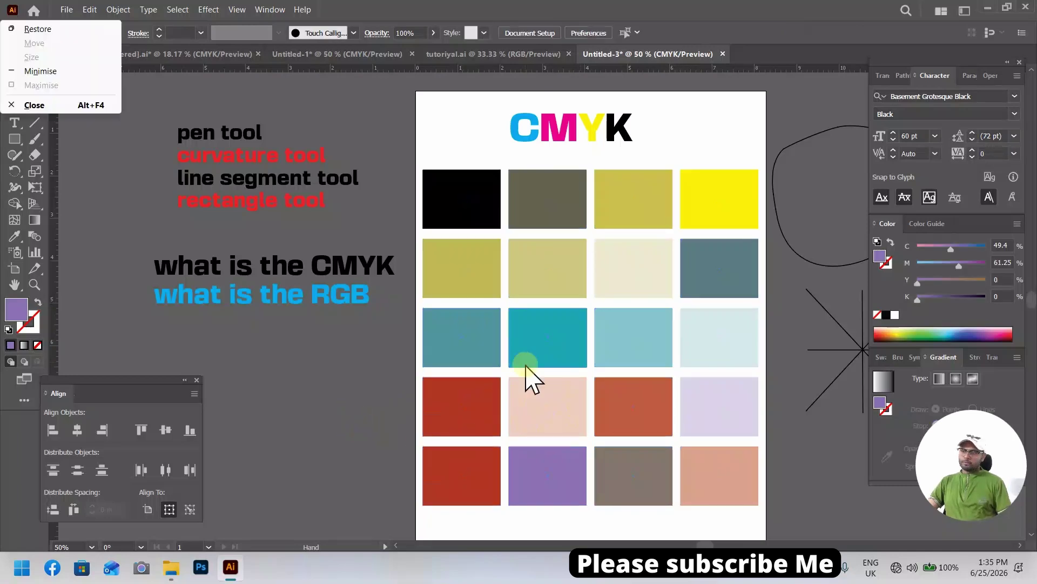
Delete the whole grid of coloured rectangles, leaving the CMYK heading on the artboard.
left_click_drag(527, 358, 488, 355)
left_click_drag(556, 406, 555, 357)
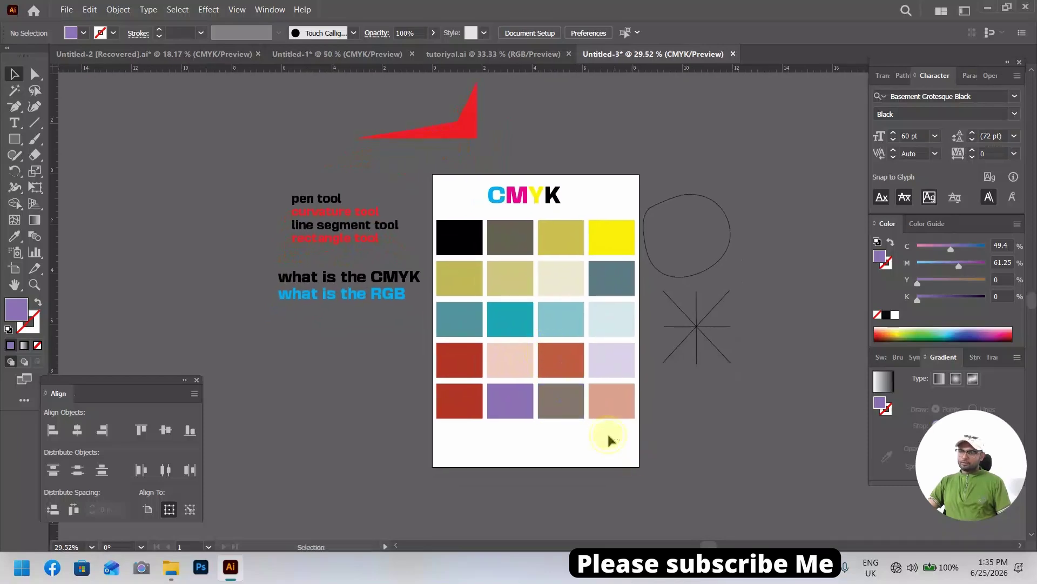
left_click_drag(620, 442, 454, 241)
key("Delete")
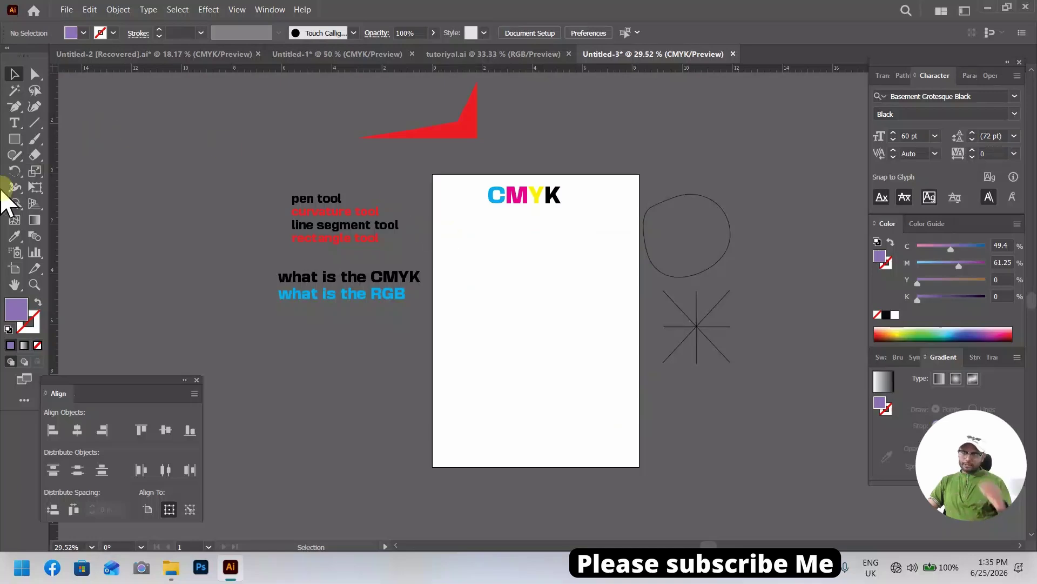
Draw a small purple rounded rectangle below the CMYK heading, near the artboard's left edge, with the Rounded Rectangle tool.
left_click_drag(15, 142, 94, 155)
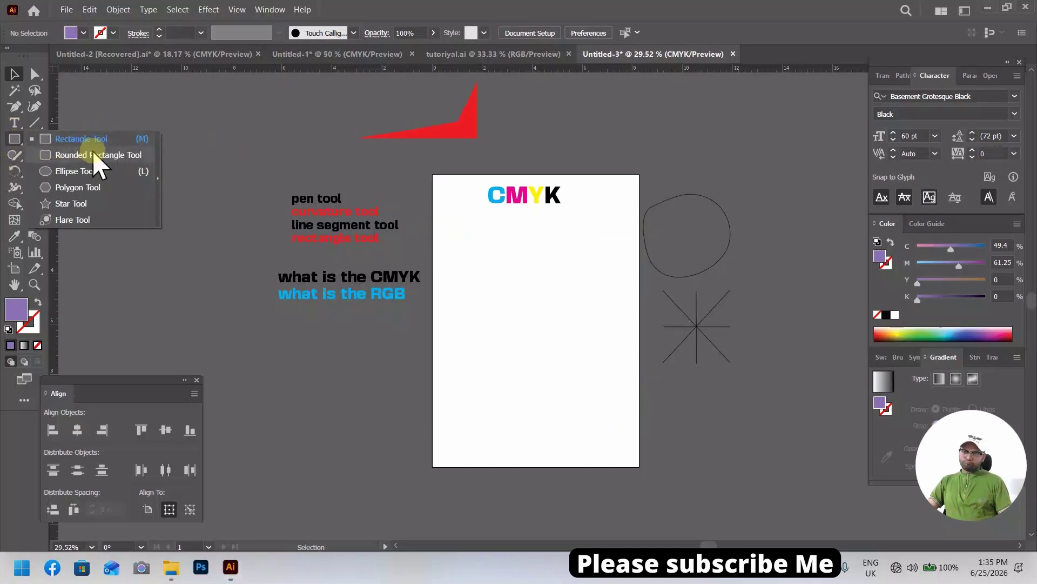
left_click(97, 152)
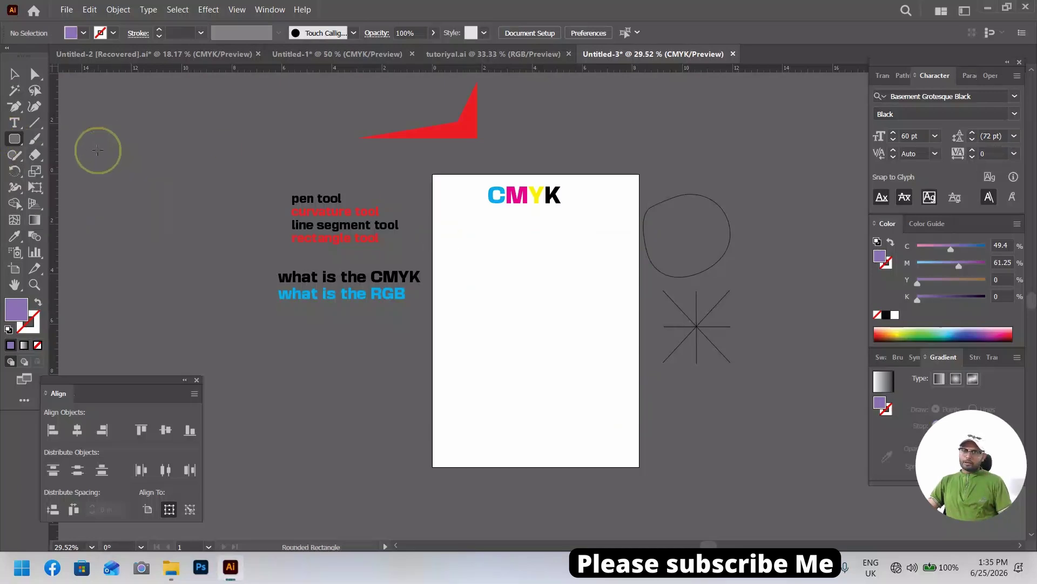
left_click(11, 129)
left_click(19, 139)
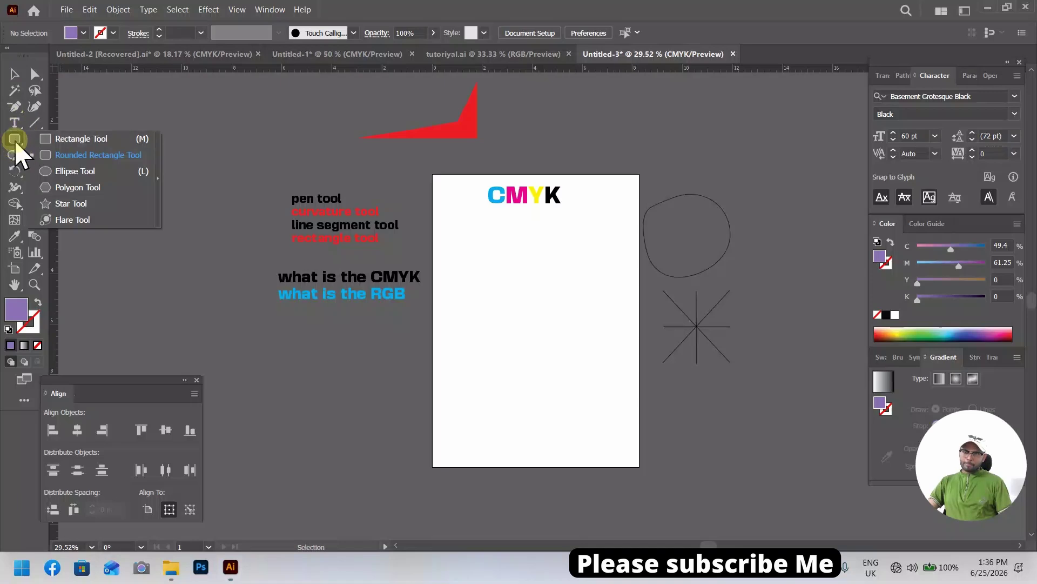
left_click_drag(20, 141, 137, 151)
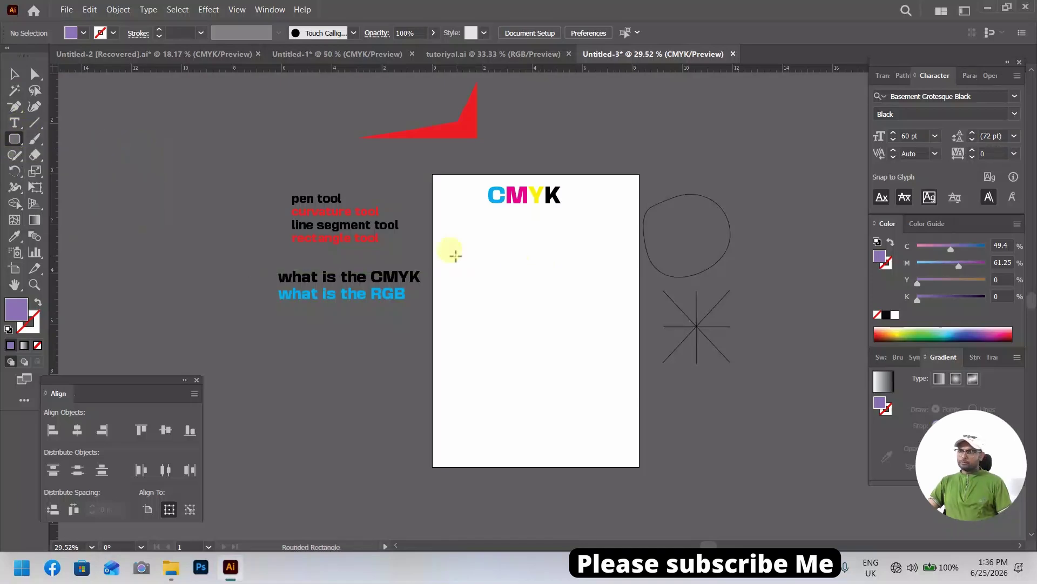
left_click_drag(15, 145, 89, 162)
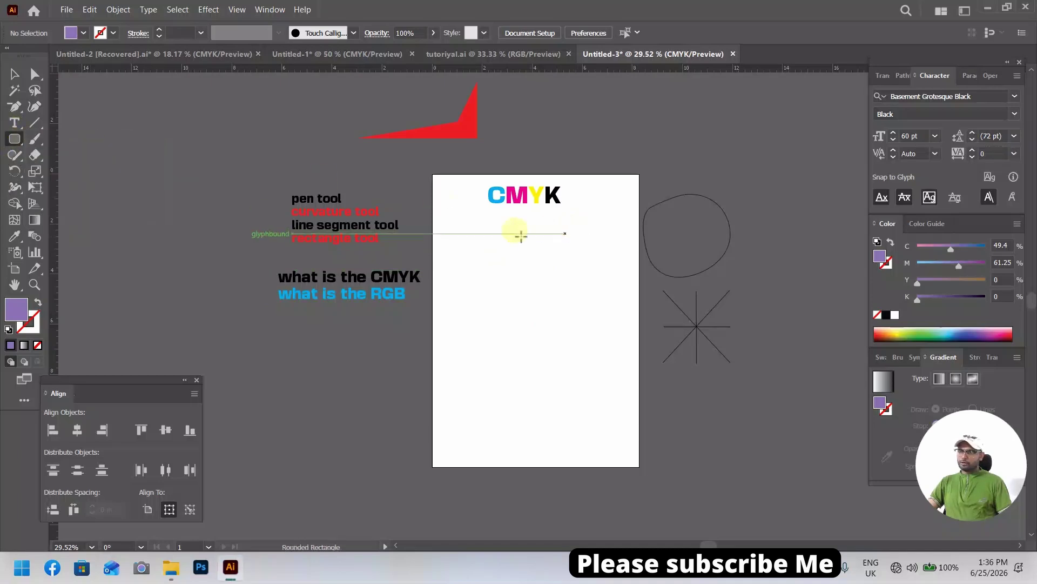
left_click_drag(446, 224, 493, 254)
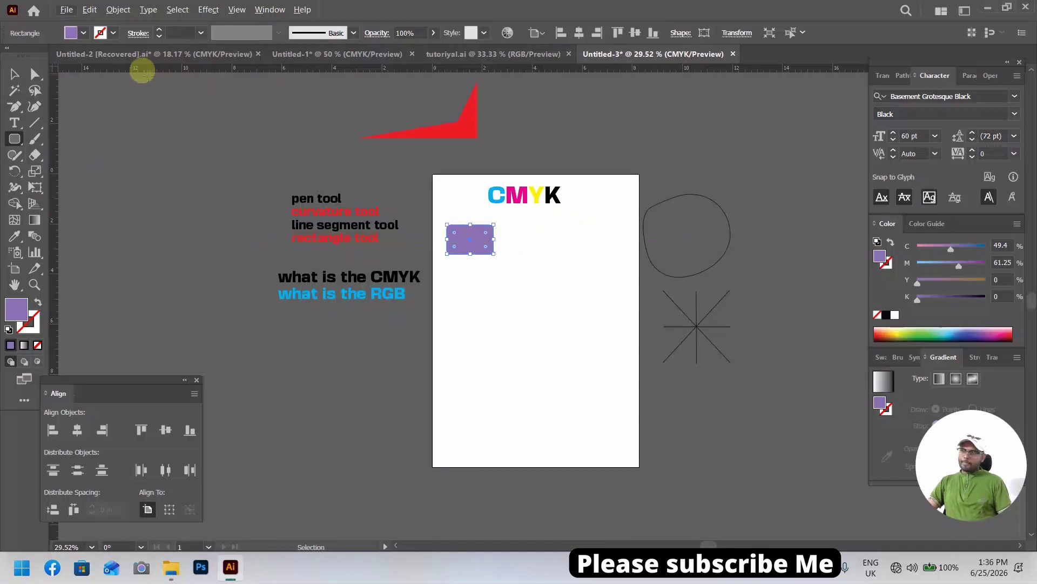
Duplicate the rounded rectangle horizontally into an evenly spaced row of four.
left_click(14, 74)
left_click_drag(489, 246, 530, 253)
key("ctrl+d")
key("ctrl+d")
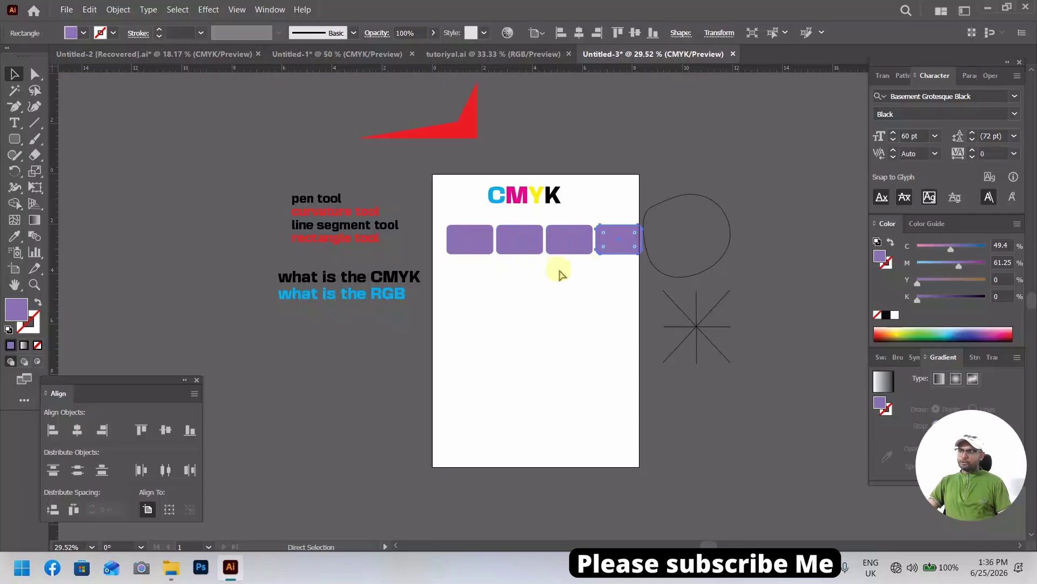
left_click(613, 240)
Fit the row of rounded rectangles inside the artboard and repeat a downward copy of it to make five rows.
left_click_drag(616, 278, 471, 232)
left_click_drag(533, 241, 558, 291)
scroll(551, 238, "up", 3)
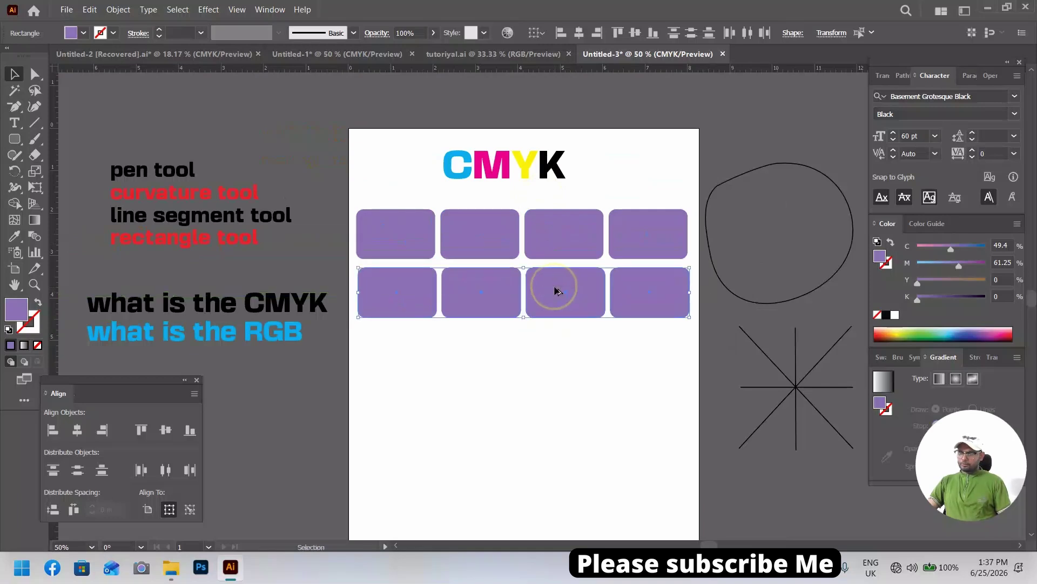
key("ctrl+d")
key("ctrl+d")
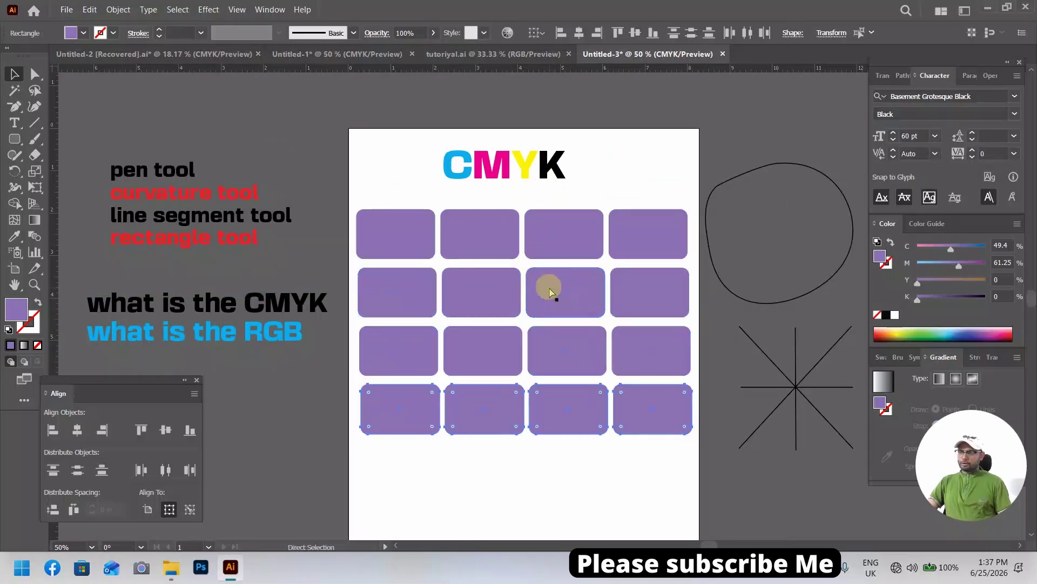
key("ctrl+d")
scroll(550, 290, "down", 1)
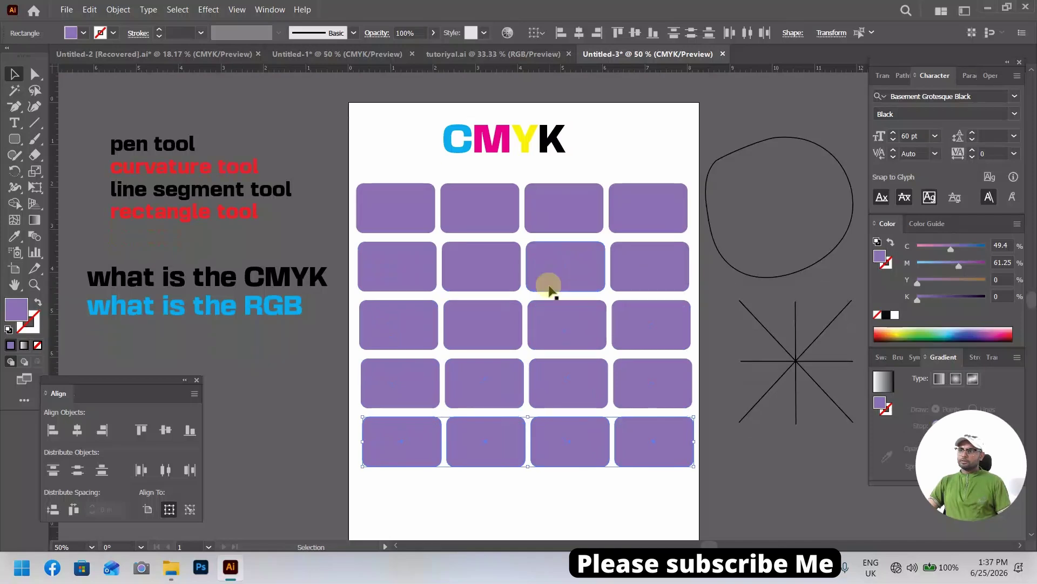
scroll(456, 260, "up", 2)
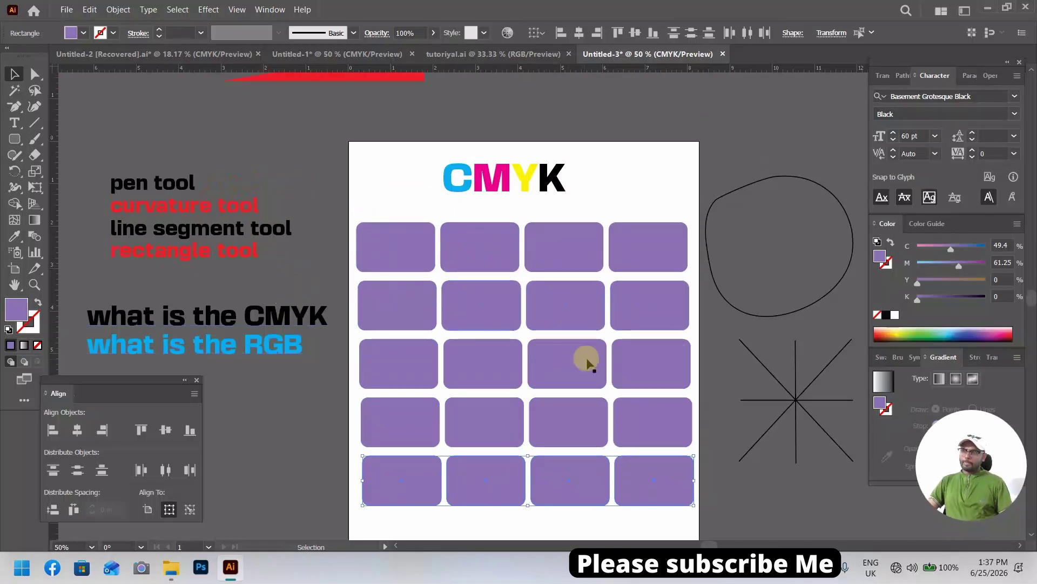
Recolour the top row's rectangles pink, blue, light blue and deep purple by varying their cyan and magenta amounts.
left_click(411, 251)
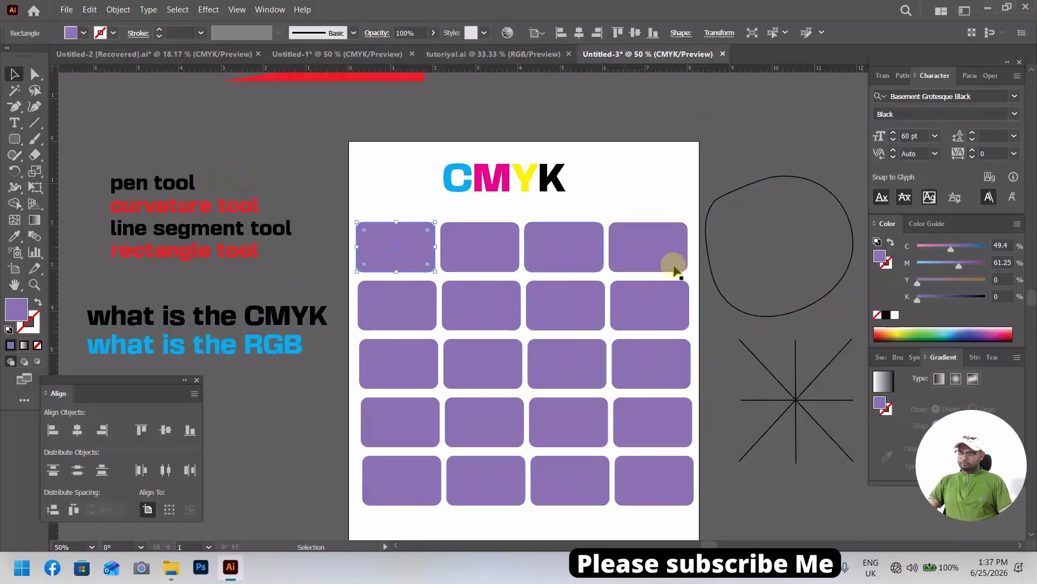
left_click(924, 246)
left_click(531, 254)
left_click(501, 252)
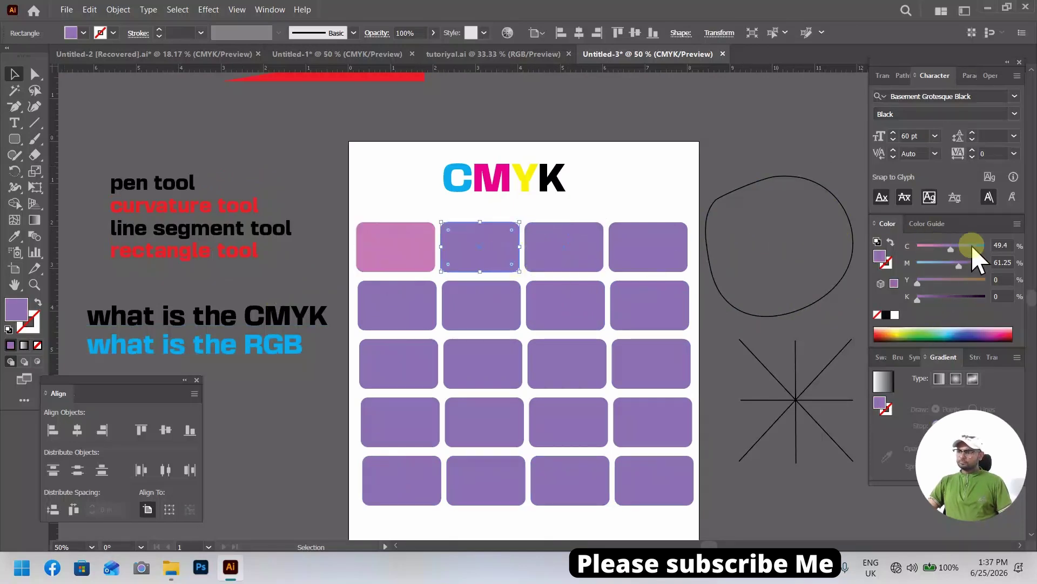
left_click(973, 247)
left_click(589, 257)
left_click(933, 263)
left_click(624, 251)
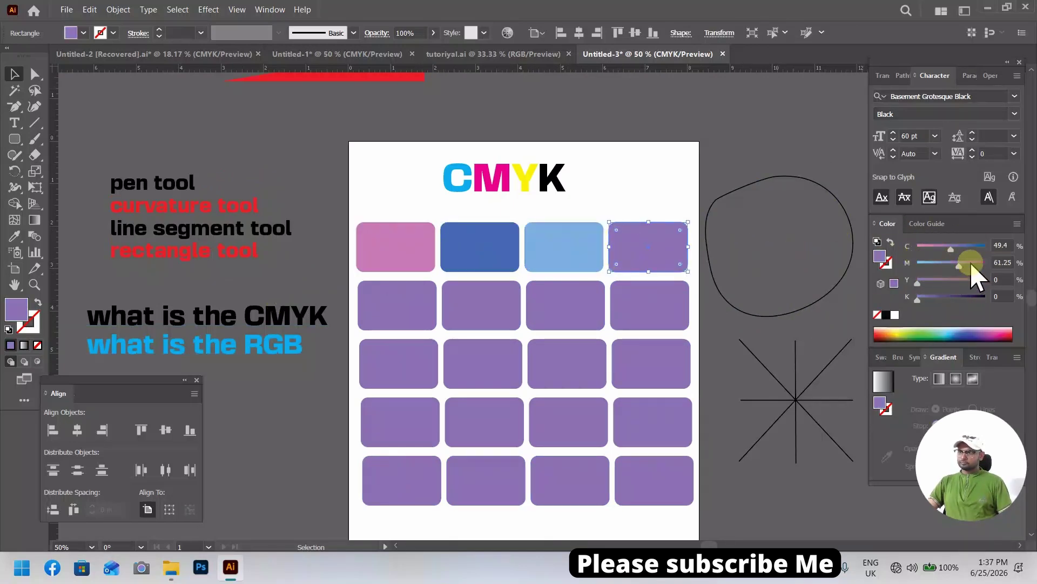
left_click(971, 263)
Recolour the second row bright pink, blue-violet and strong blue by varying cyan, and sky blue by setting magenta to 1%.
left_click(399, 308)
left_click(922, 247)
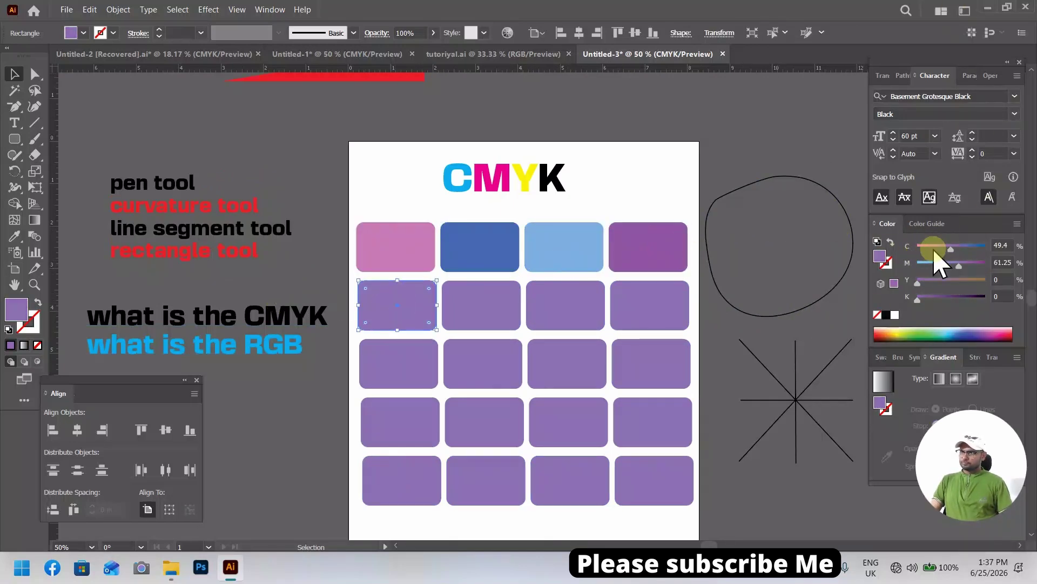
left_click(481, 299)
left_click(967, 247)
left_click(592, 319)
left_click(983, 247)
left_click(650, 304)
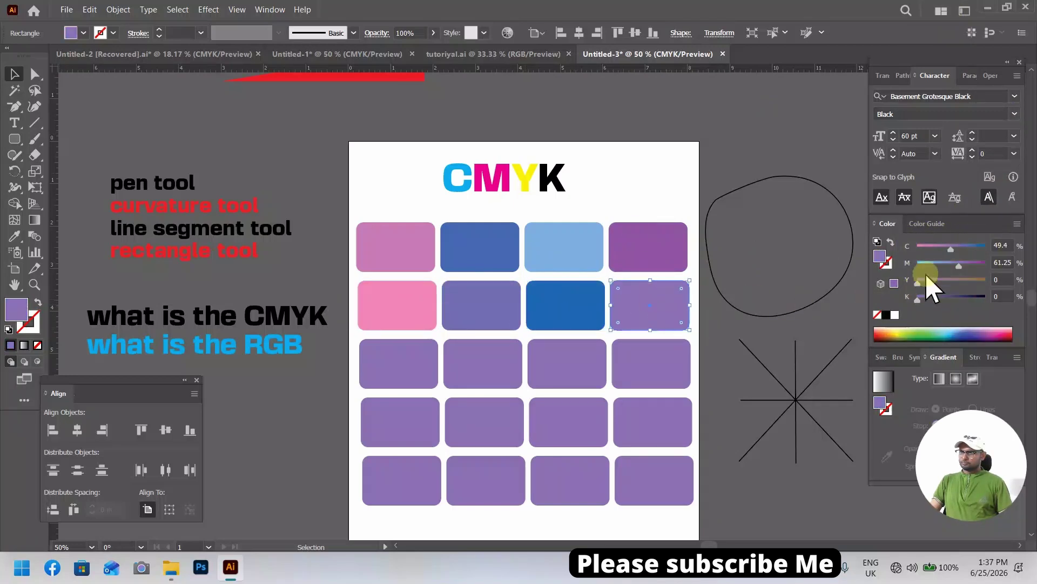
left_click(918, 264)
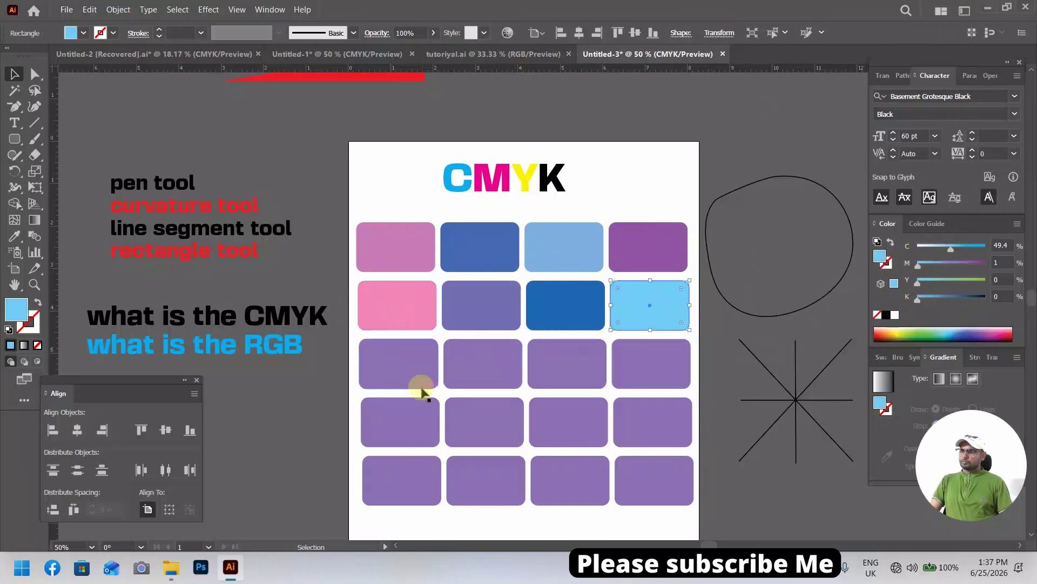
Recolour the third row light blue, lavender with 51% magenta, purple with 84% magenta, and mauve with some added yellow.
left_click(422, 388)
left_click(928, 263)
left_click(483, 363)
left_click(951, 262)
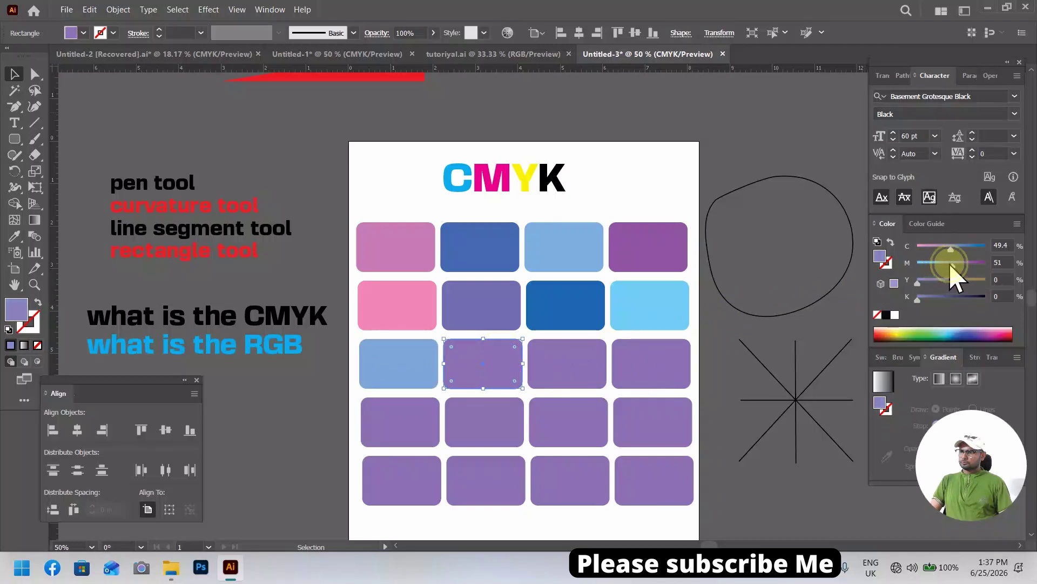
left_click(567, 364)
left_click(966, 263)
left_click(673, 354)
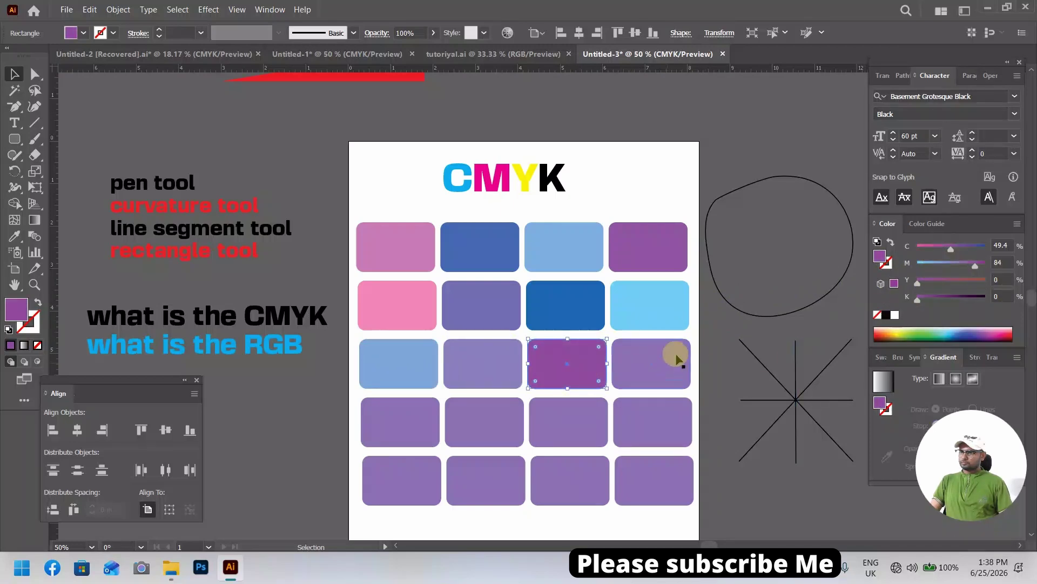
left_click(928, 280)
Recolour the fourth row's rectangles from mauve-brown to golden brown by adding increasing amounts of yellow.
left_click(422, 422)
left_click_drag(923, 280, 1000, 282)
left_click(511, 420)
left_click(924, 281)
left_click(557, 418)
left_click(644, 415)
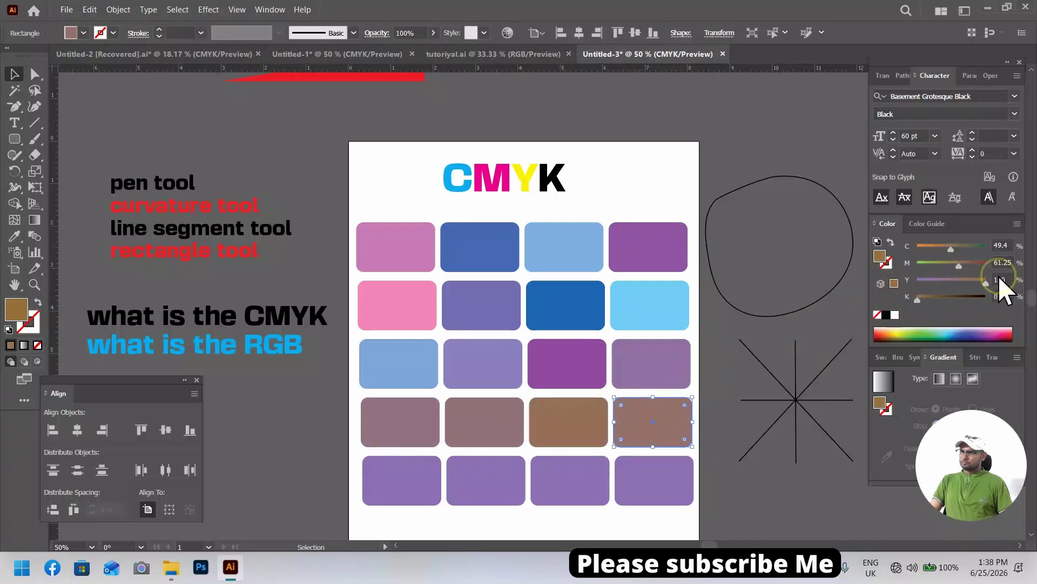
Darken the bottom row's rectangles progressively by raising black, reaching 100% K on the last one.
left_click(432, 475)
left_click_drag(918, 299, 986, 299)
left_click(514, 463)
left_click(582, 492)
left_click(654, 478)
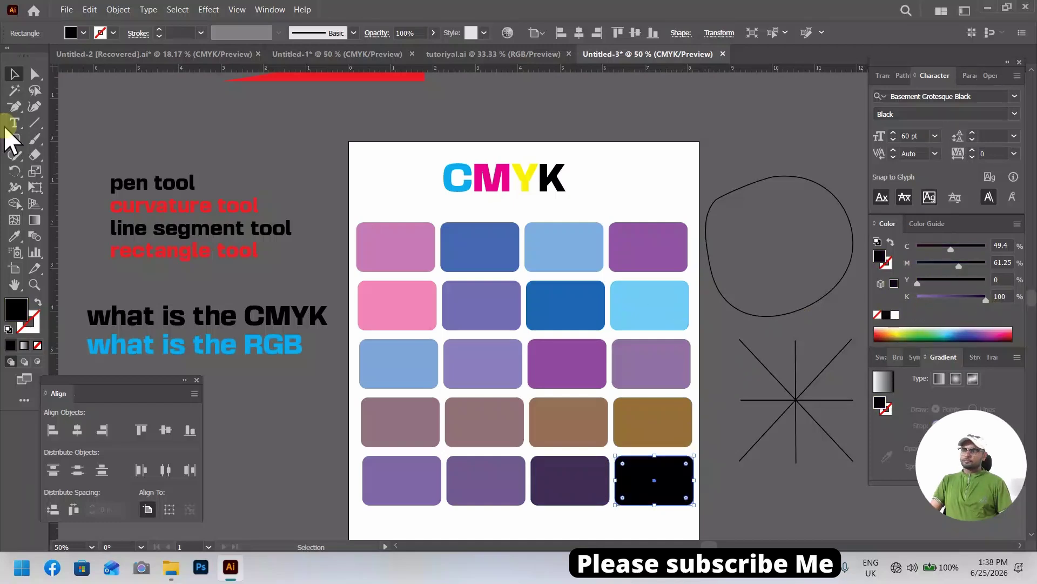
left_click(482, 275)
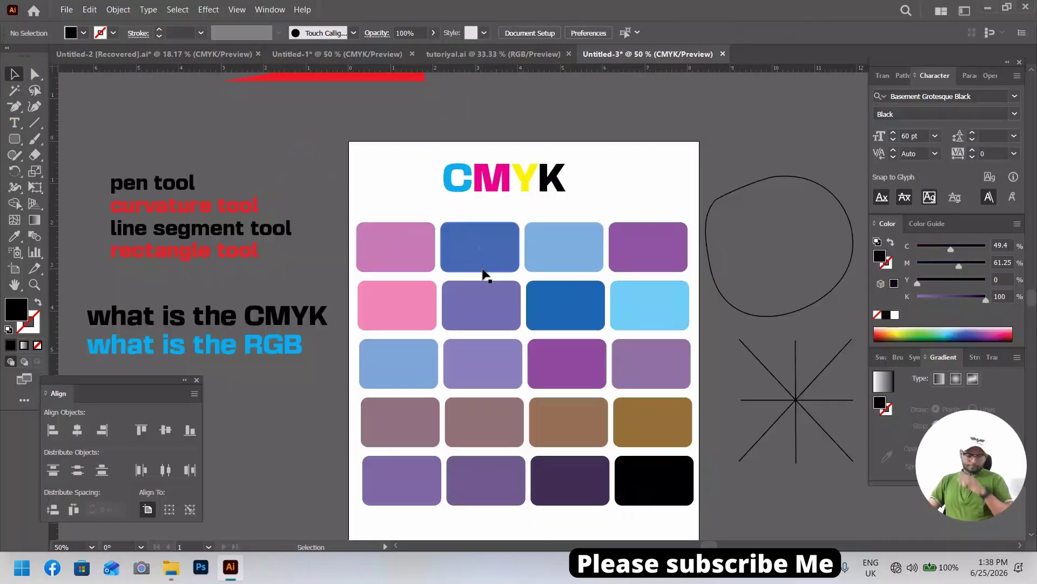
Move the whole grid of coloured rectangles off the artboard, to the right of the freehand circle.
key("ctrl+minus")
key("ctrl+minus")
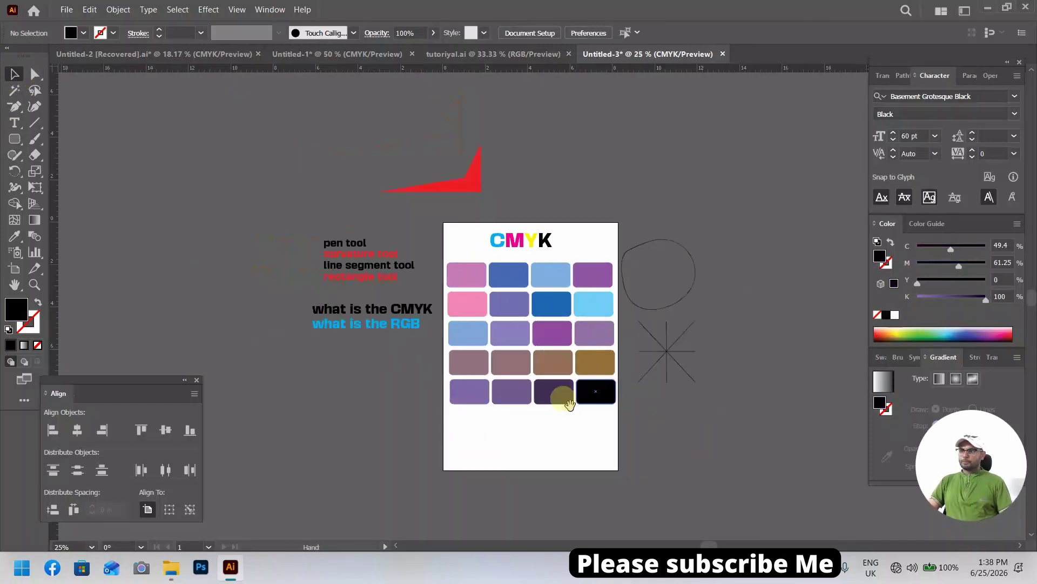
key("ctrl+plus")
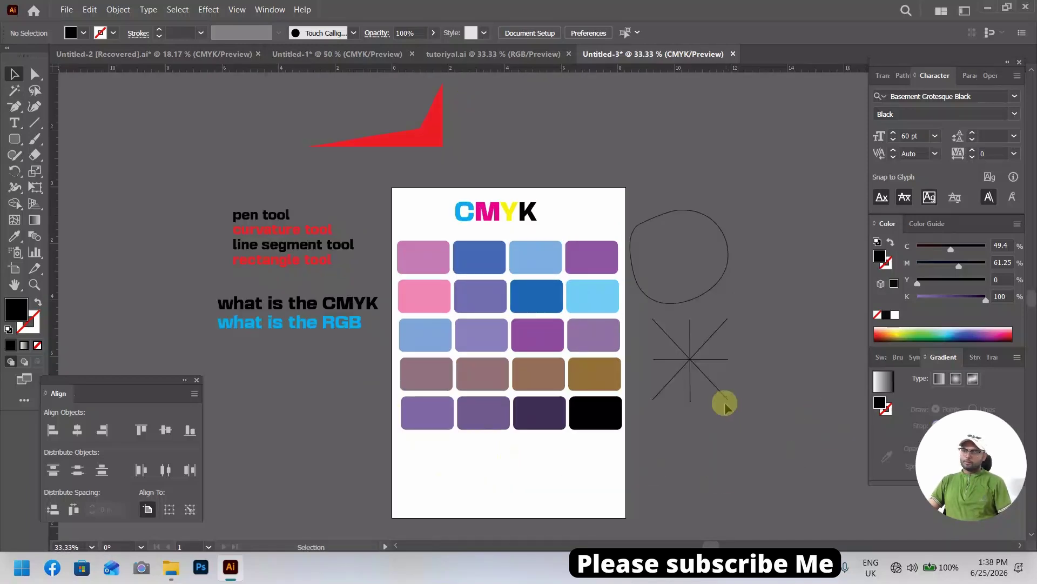
scroll(724, 401, "down", 3)
scroll(720, 366, "up", 2)
scroll(620, 372, "left", 2)
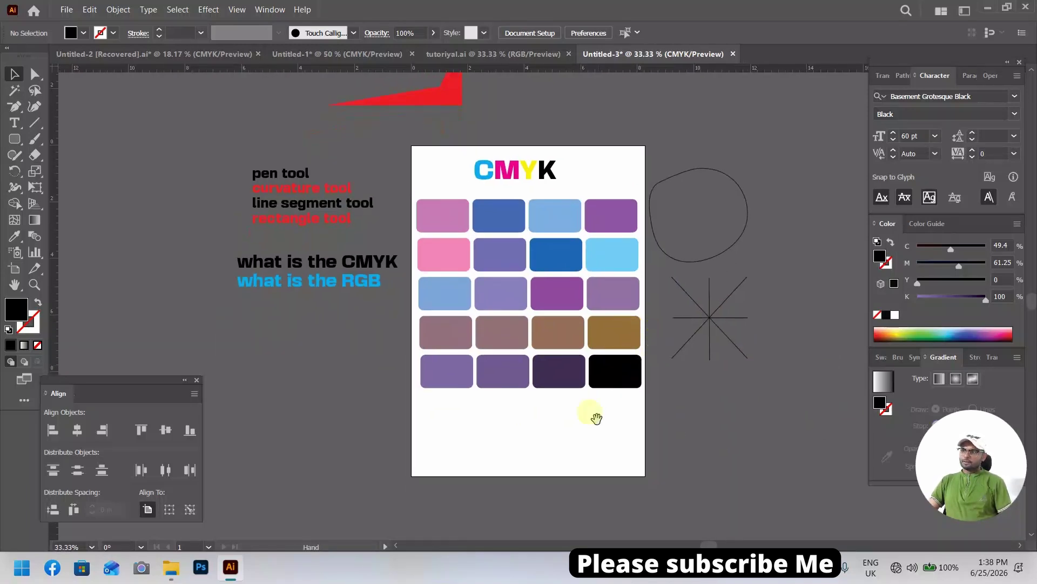
scroll(595, 417, "right", 4)
scroll(567, 439, "left", 3)
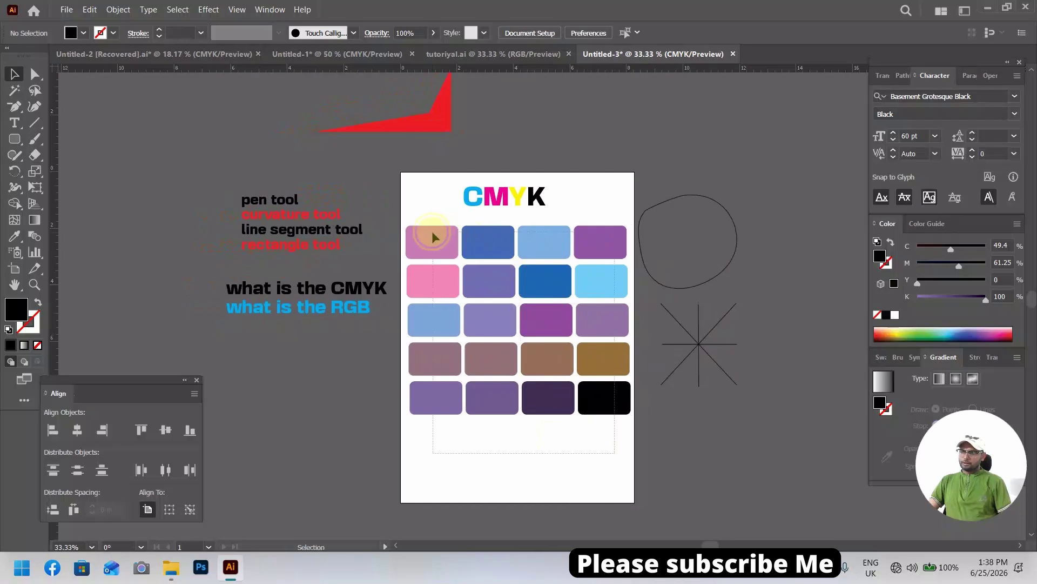
left_click_drag(432, 231, 764, 154)
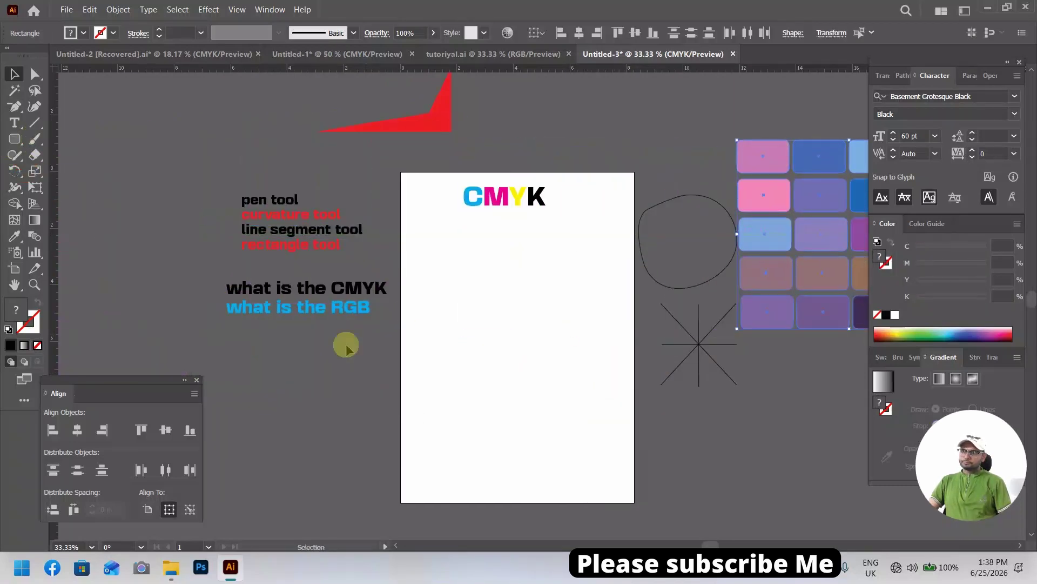
left_click(505, 325)
left_click_drag(505, 324, 486, 317)
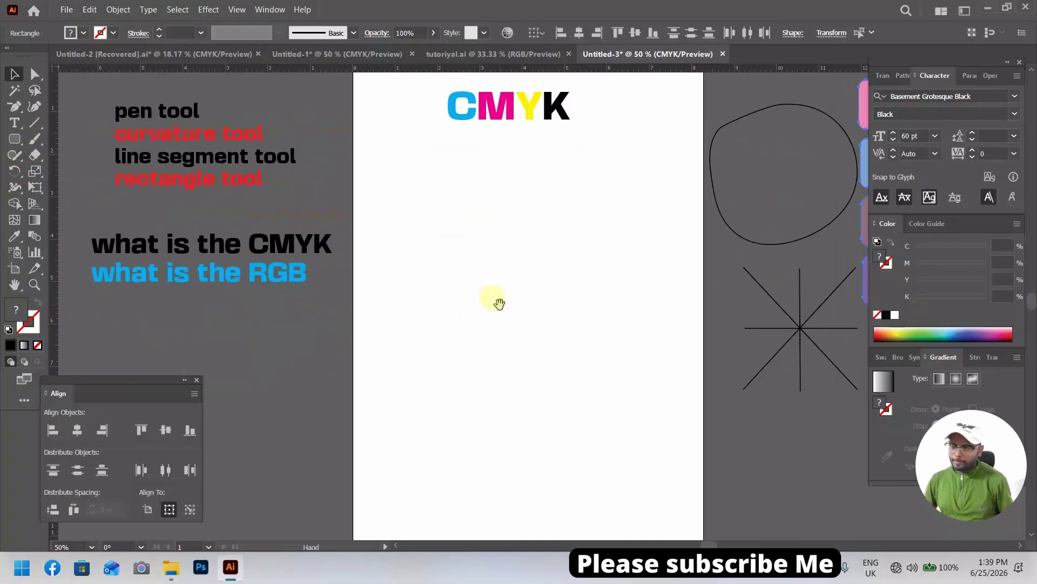
Delete the CMYK heading from the artboard.
scroll(255, 92, "up", 1)
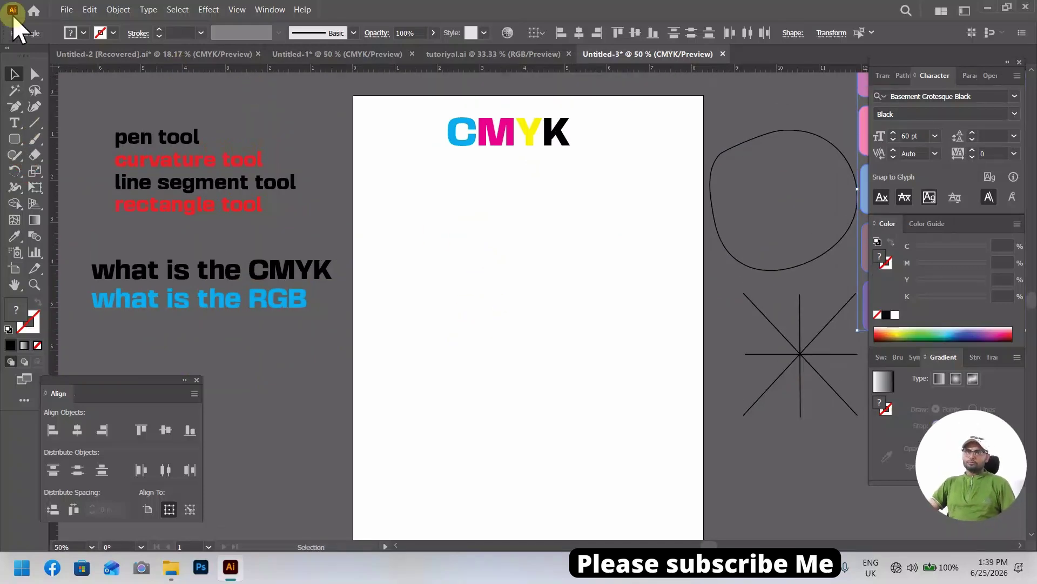
left_click_drag(522, 139, 483, 126)
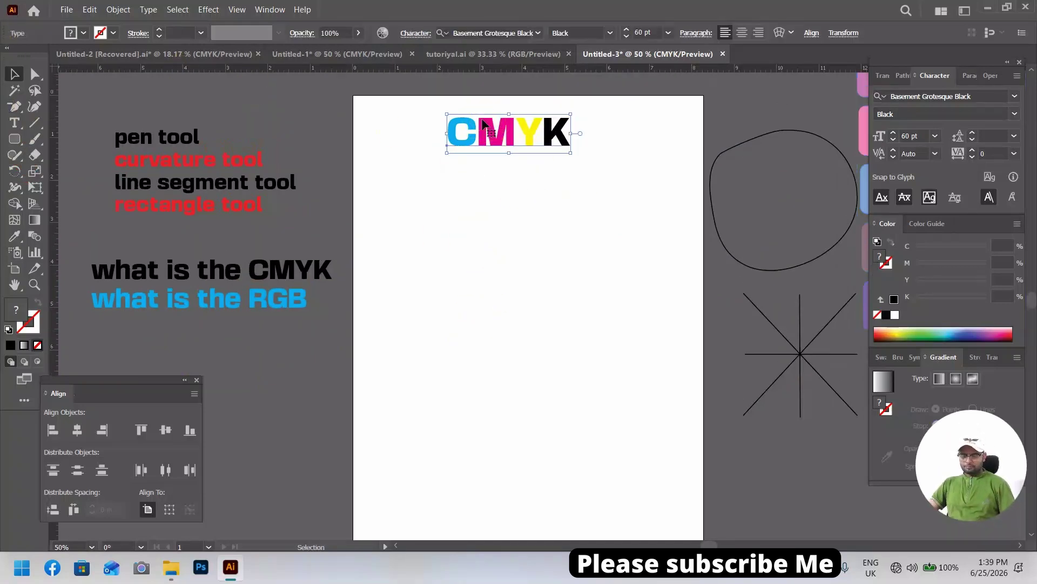
key("Delete")
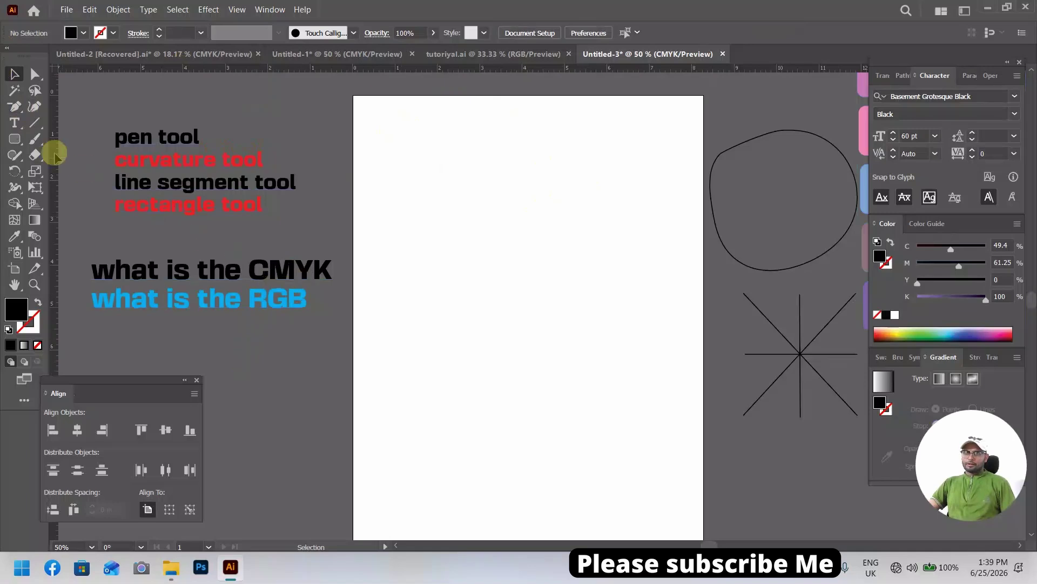
Copy the word RGB from the "what is the RGB" note and paste it onto the artboard as separate text.
left_click(15, 123)
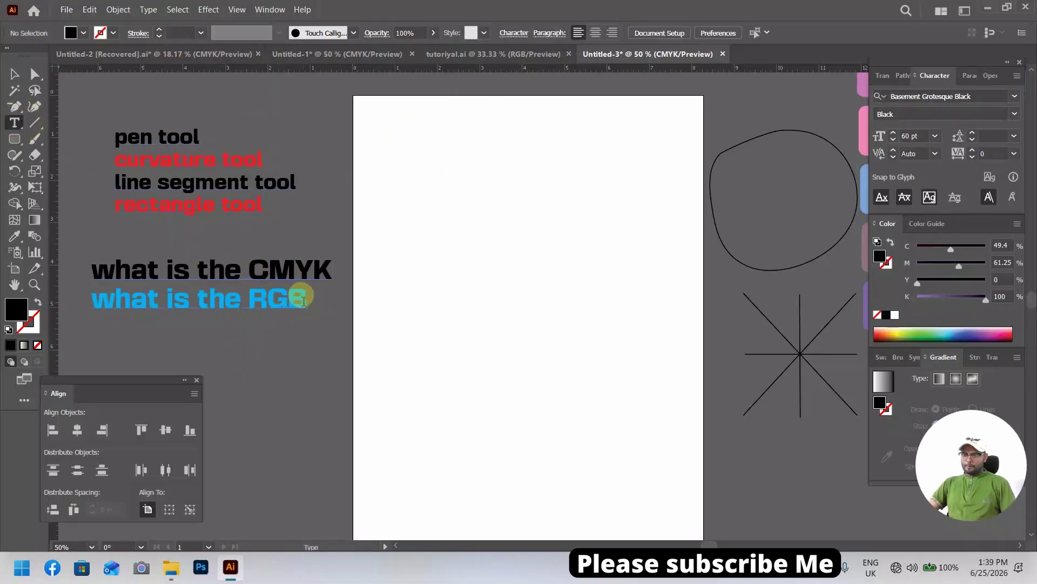
left_click_drag(304, 300, 249, 300)
key("ctrl+c")
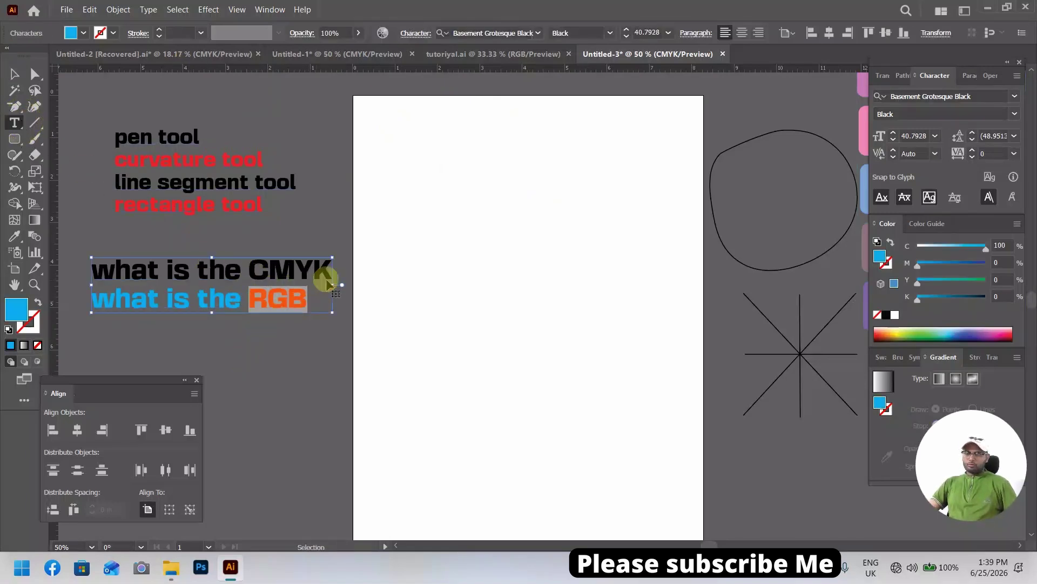
left_click(491, 172, "ctrl")
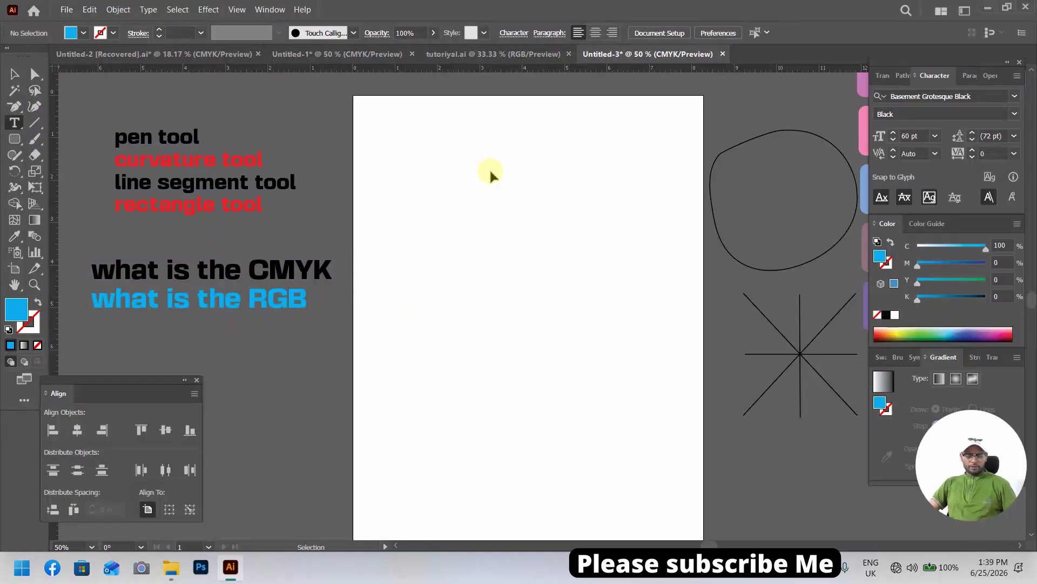
key("ctrl+v")
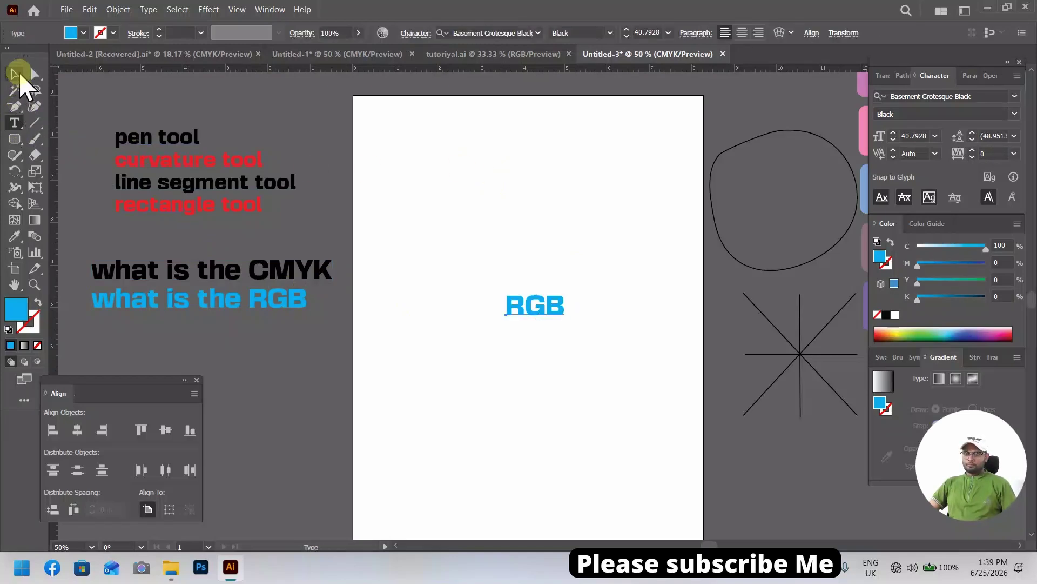
Enlarge the RGB text to about 70 pt and place it centrally at the artboard's upper edge as a heading.
left_click(15, 74)
left_click_drag(567, 293, 586, 273)
left_click_drag(581, 264, 552, 135)
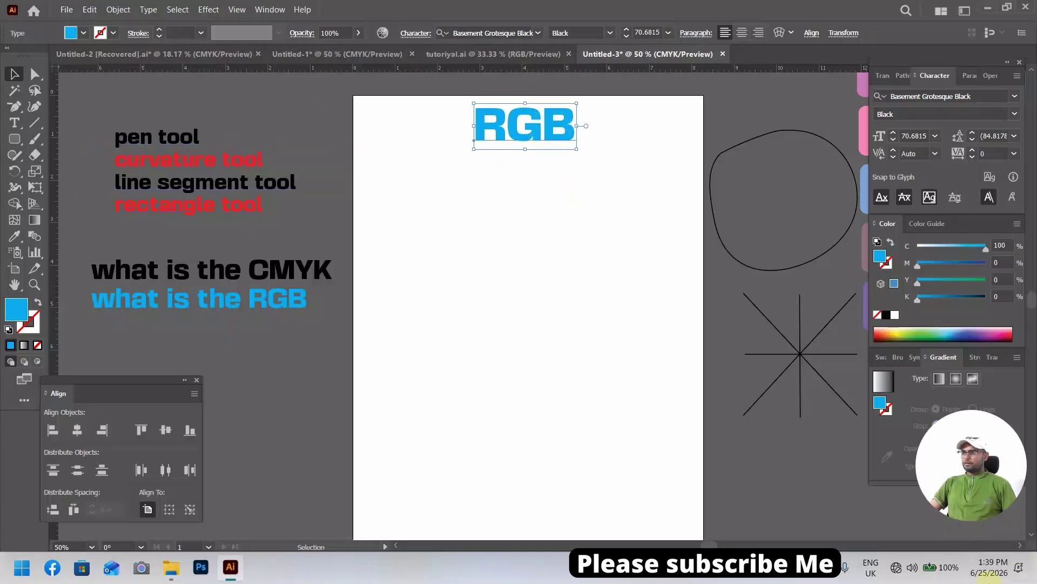
Deselect the heading and switch the colour sliders from CMYK to RGB.
left_click(1017, 224)
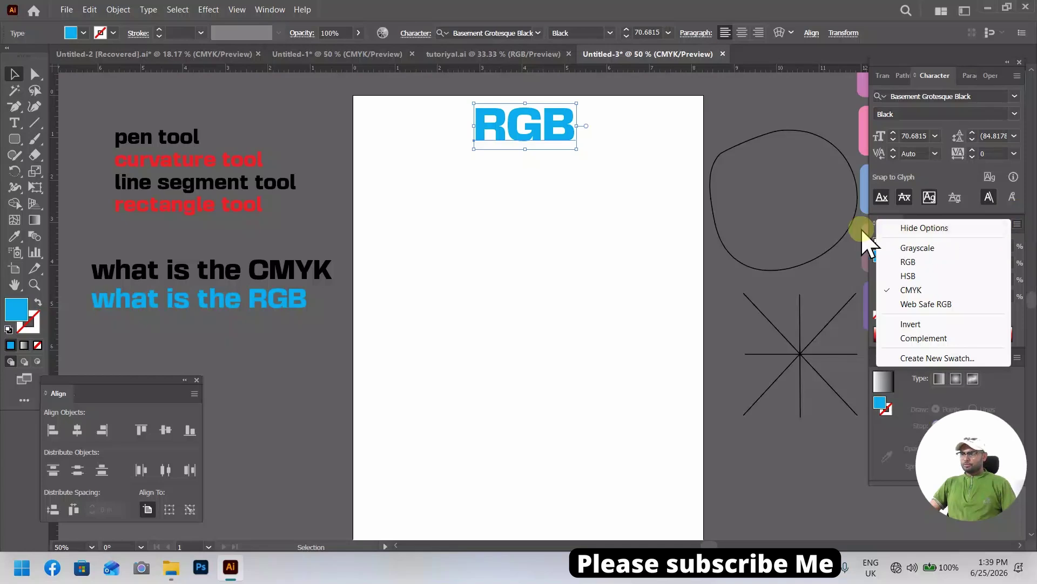
left_click(814, 229)
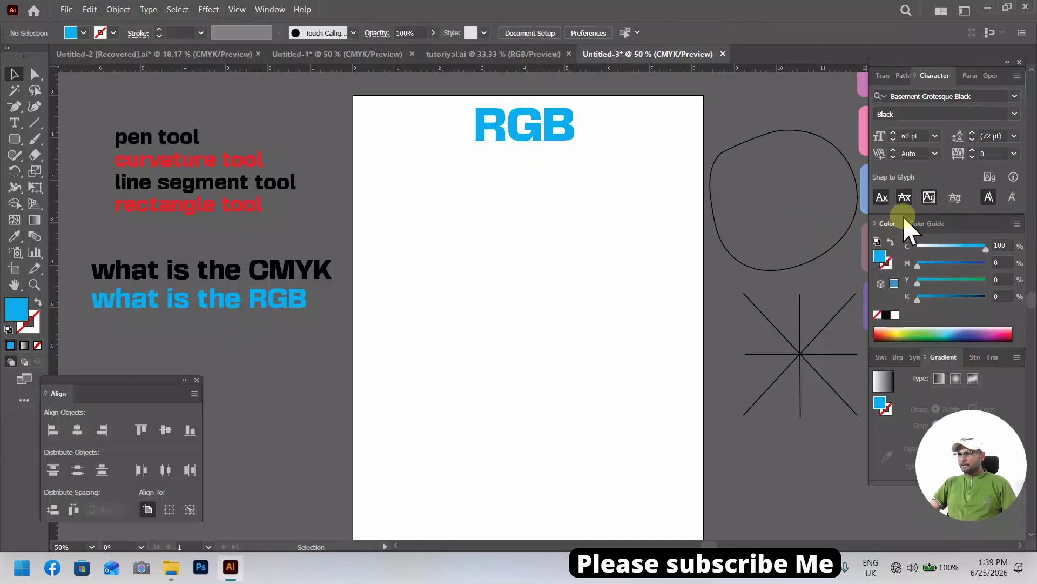
left_click(1016, 223)
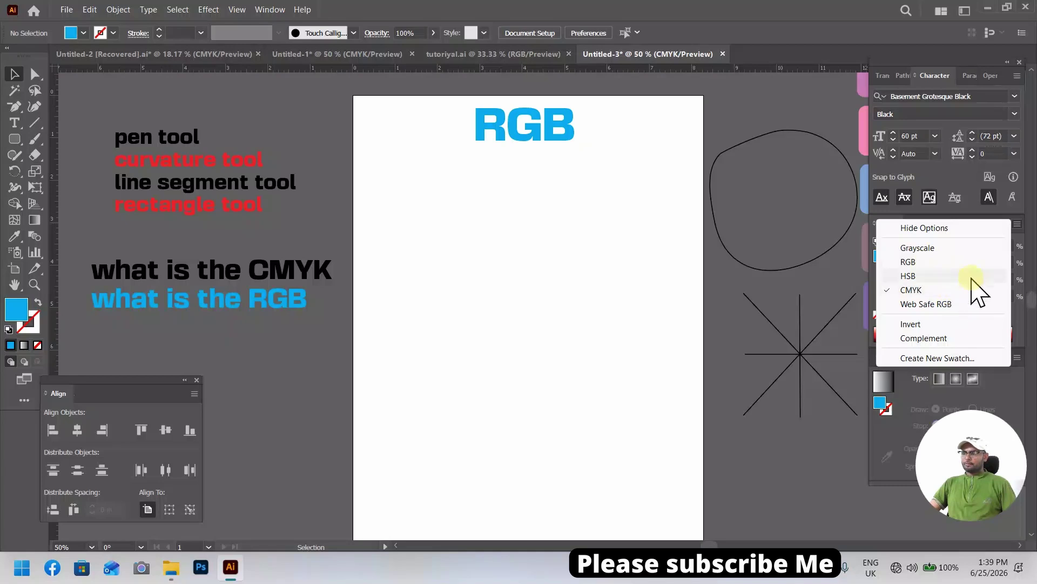
left_click(971, 261)
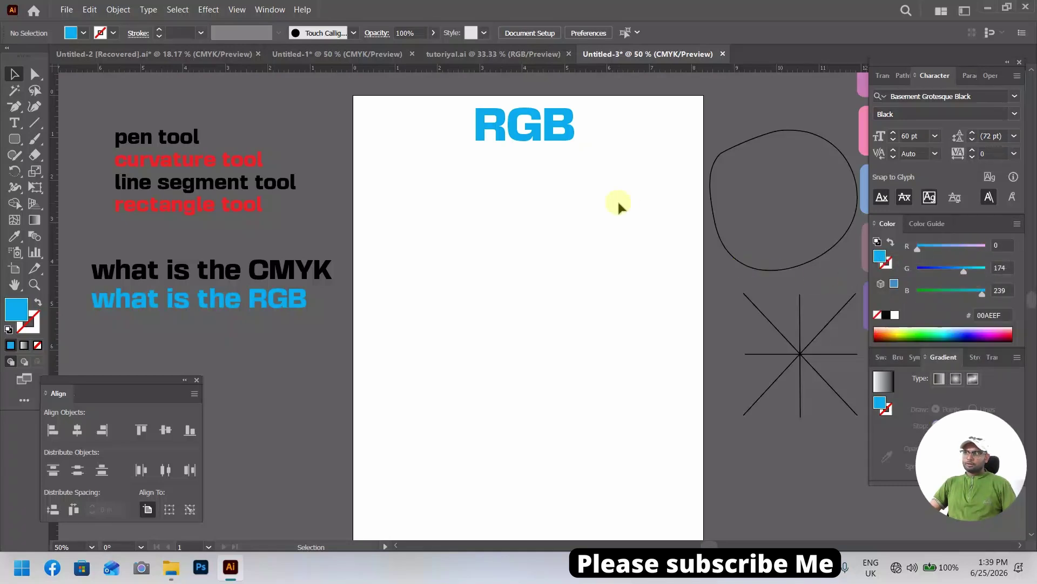
Colour the heading's letter R pure red with R 255, G 0, B 0.
scroll(617, 199, "up", 1)
left_click(15, 123)
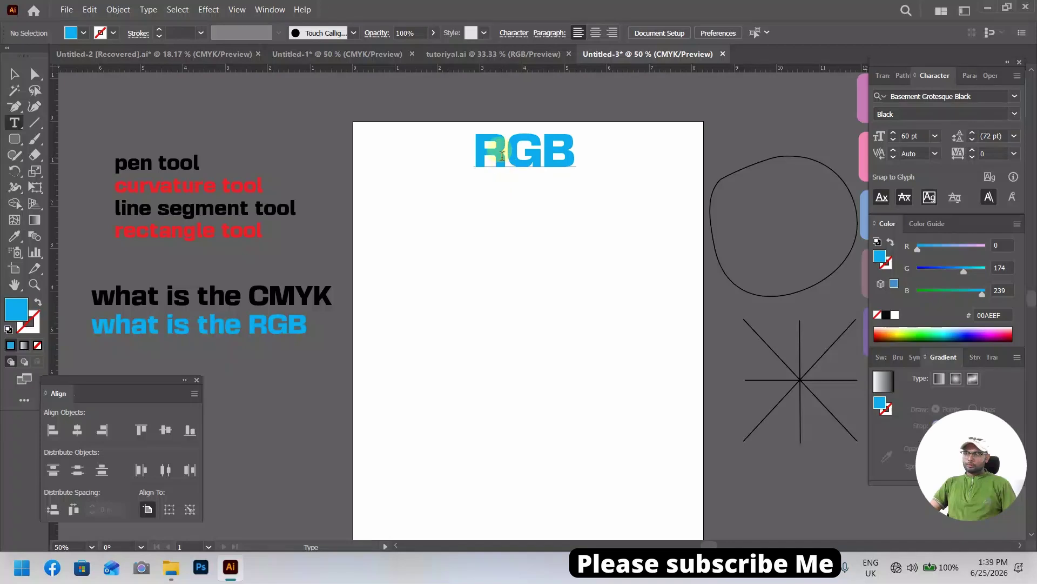
left_click_drag(504, 156, 474, 156)
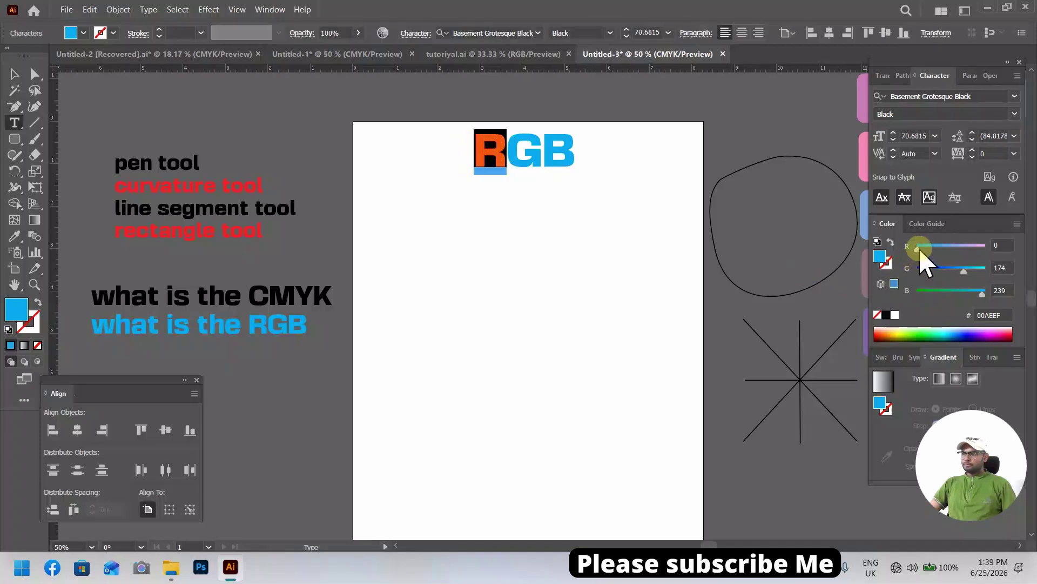
left_click_drag(920, 253, 1002, 262)
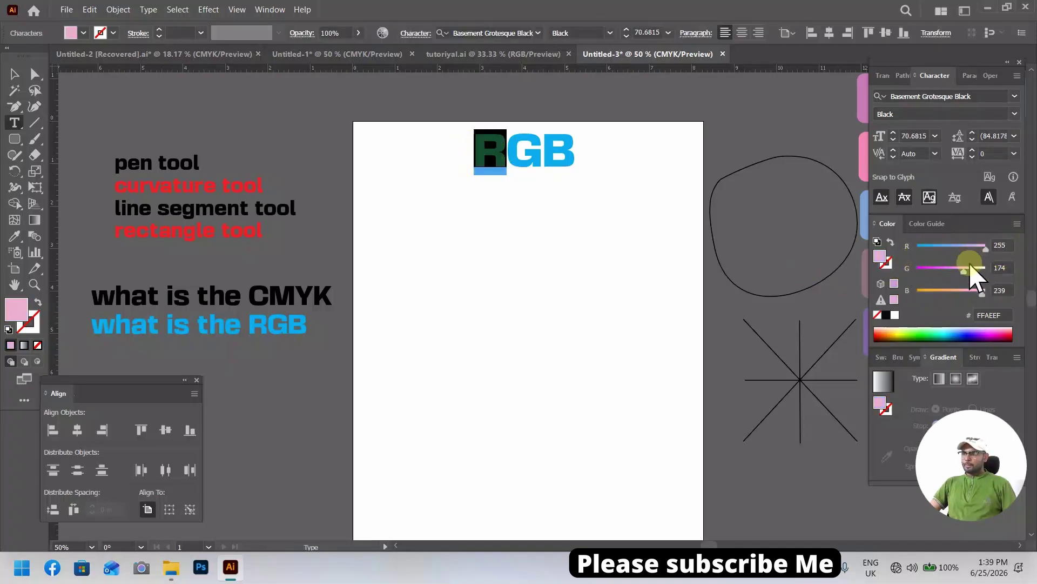
left_click_drag(965, 276, 876, 294)
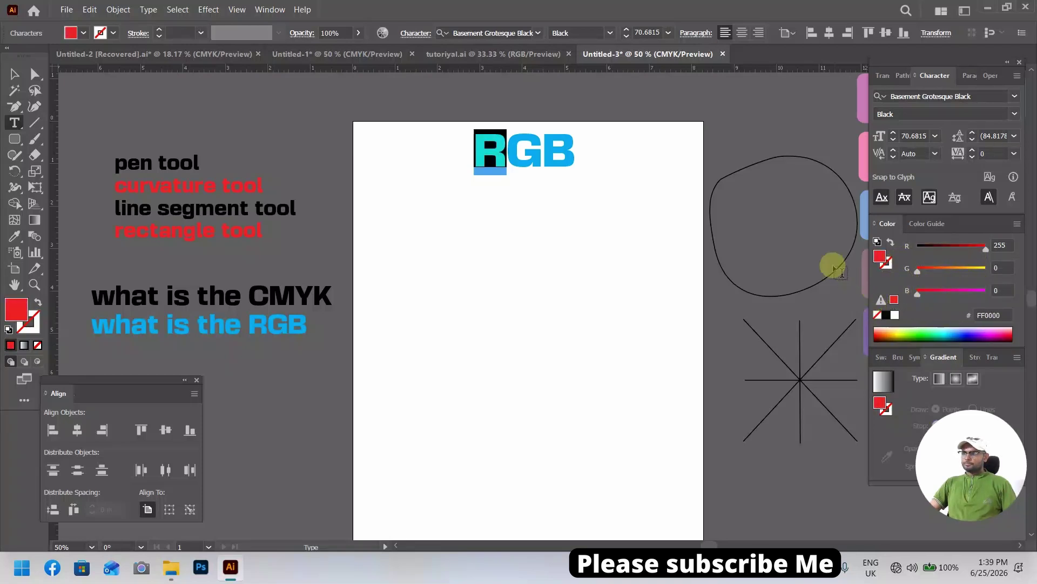
left_click(575, 201, "ctrl")
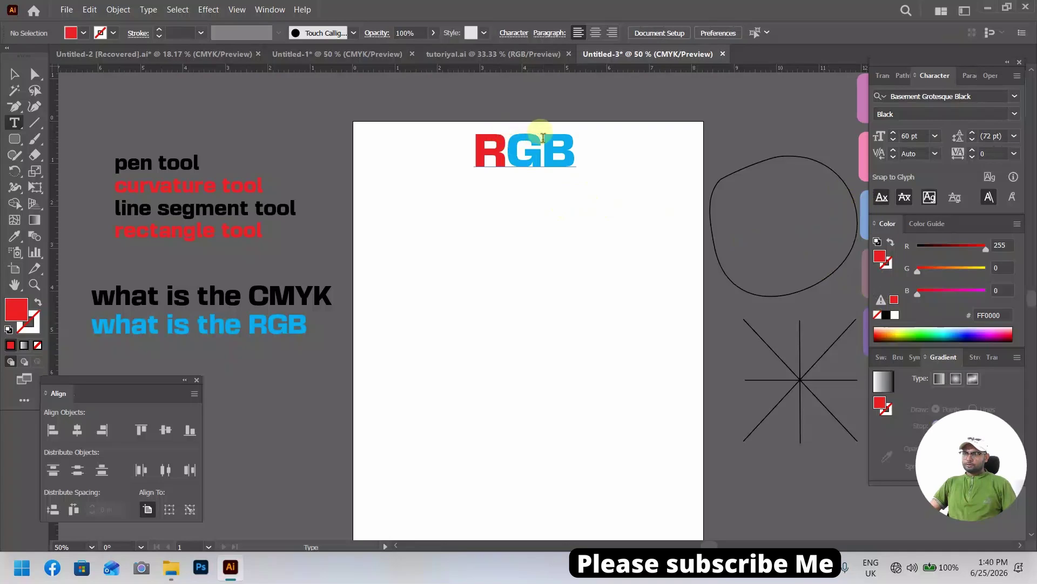
Colour the heading's letter G pure green with R 0, G 255, B 0.
left_click_drag(534, 138, 506, 141)
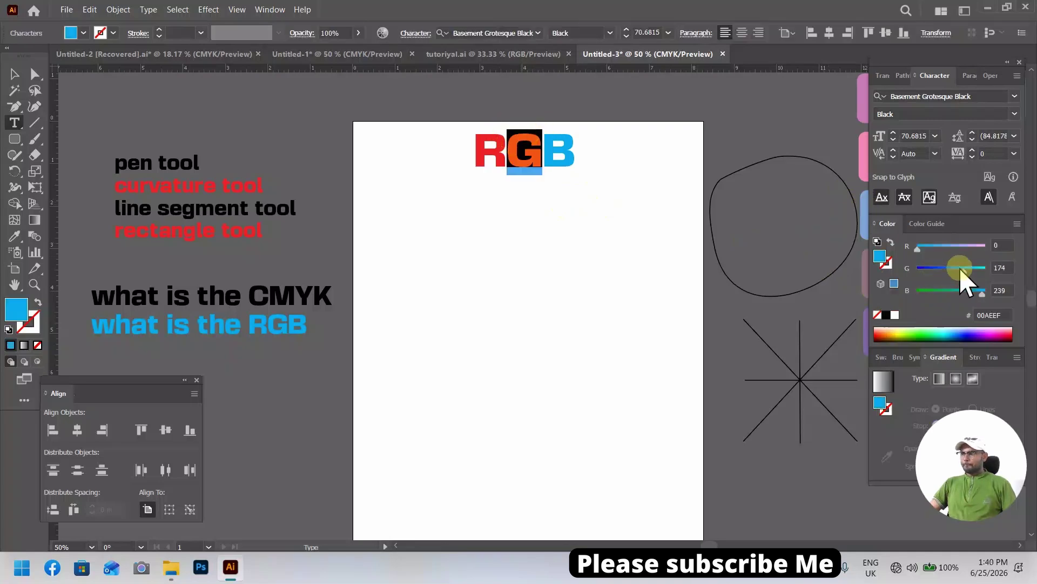
left_click_drag(959, 268, 1012, 270)
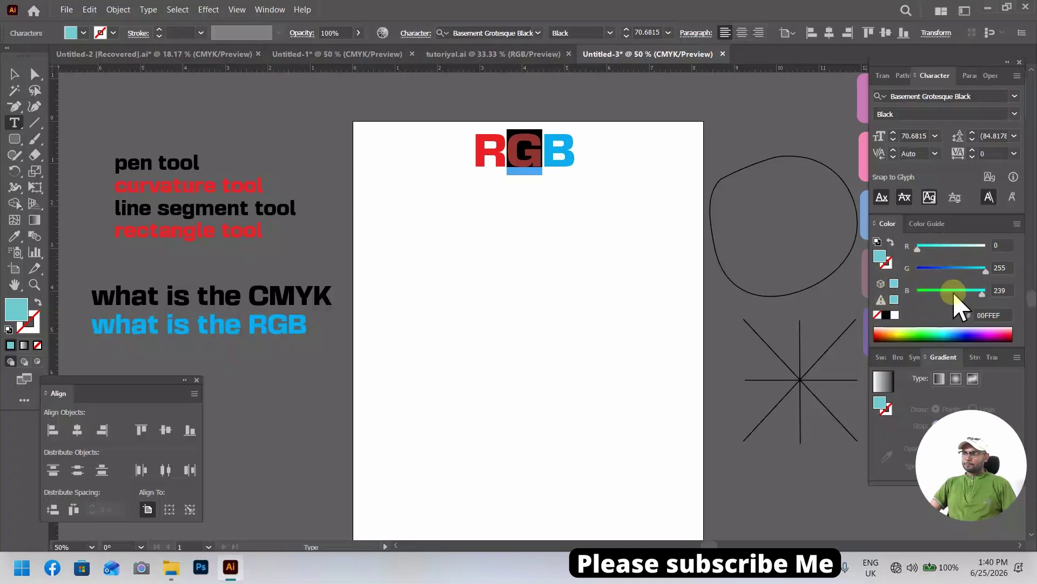
left_click_drag(937, 297, 916, 297)
key("Escape")
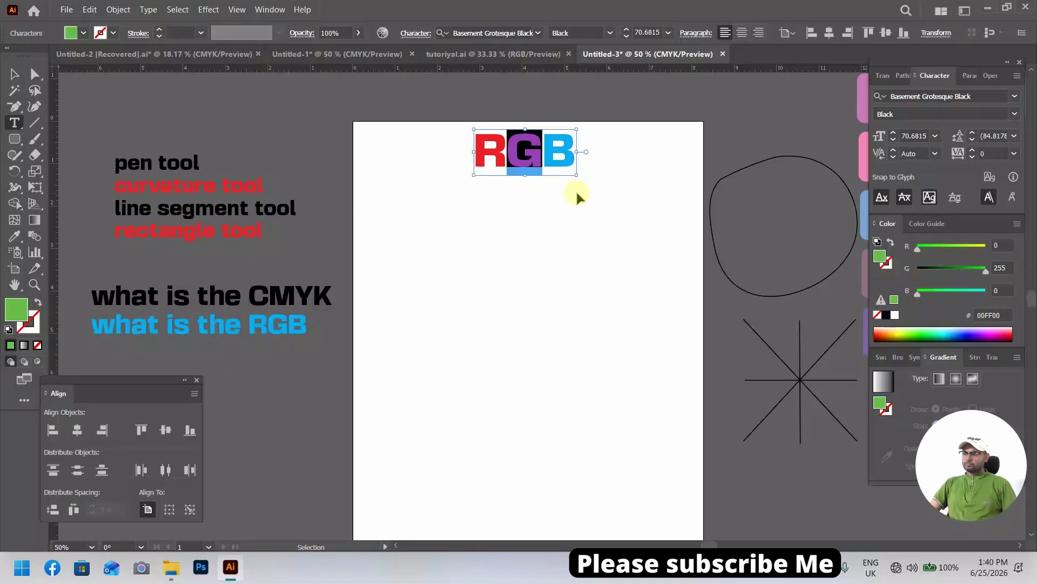
Colour the heading's letter B pure blue with R 0, G 0, B 255 and deselect the heading.
left_click(572, 122)
left_click_drag(576, 139, 542, 147)
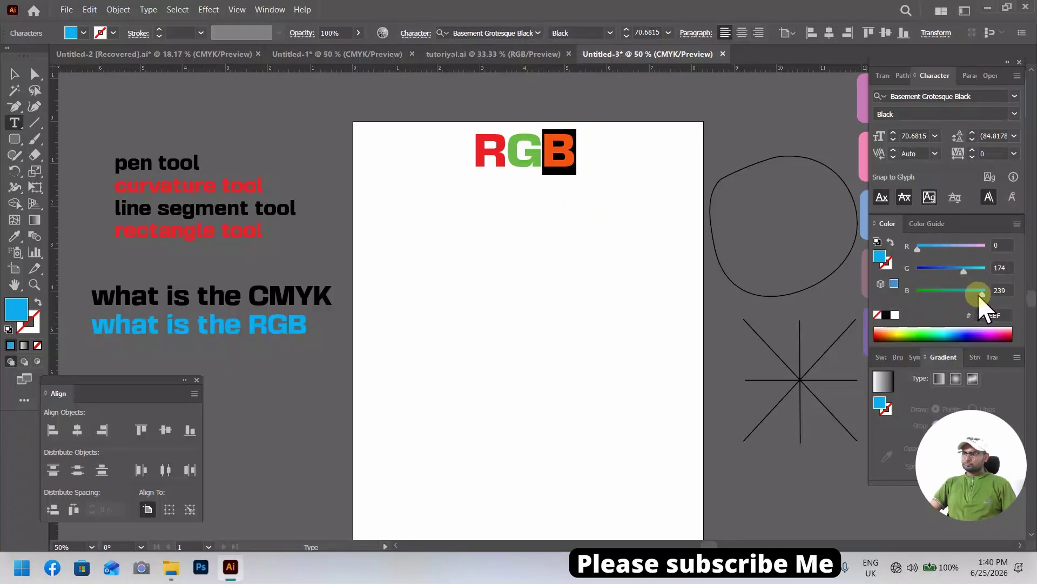
left_click_drag(983, 295, 997, 291)
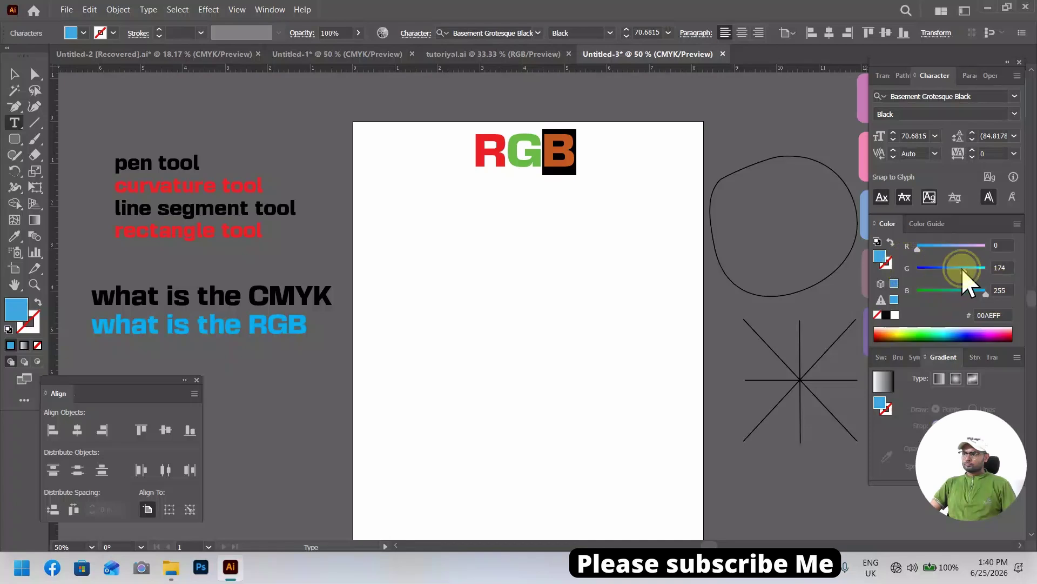
left_click_drag(963, 268, 913, 269)
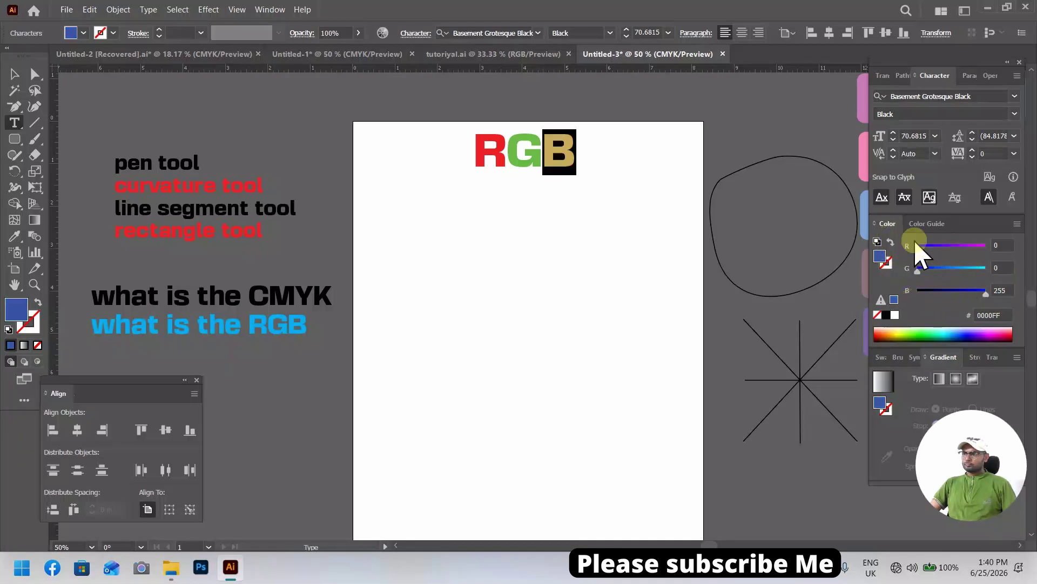
left_click(625, 248, "ctrl")
scroll(630, 243, "up", 1)
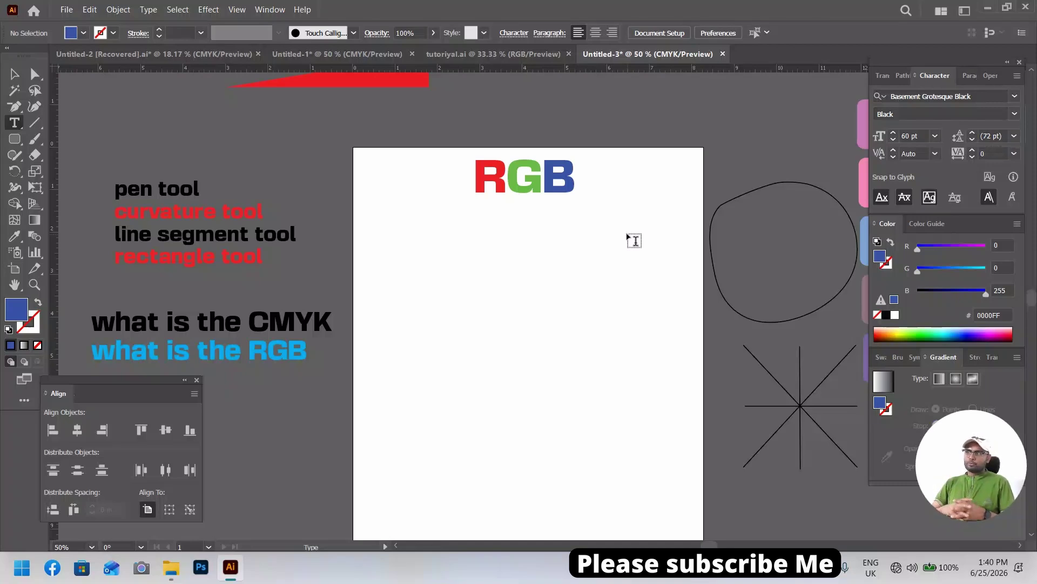
scroll(631, 177, "up", 1)
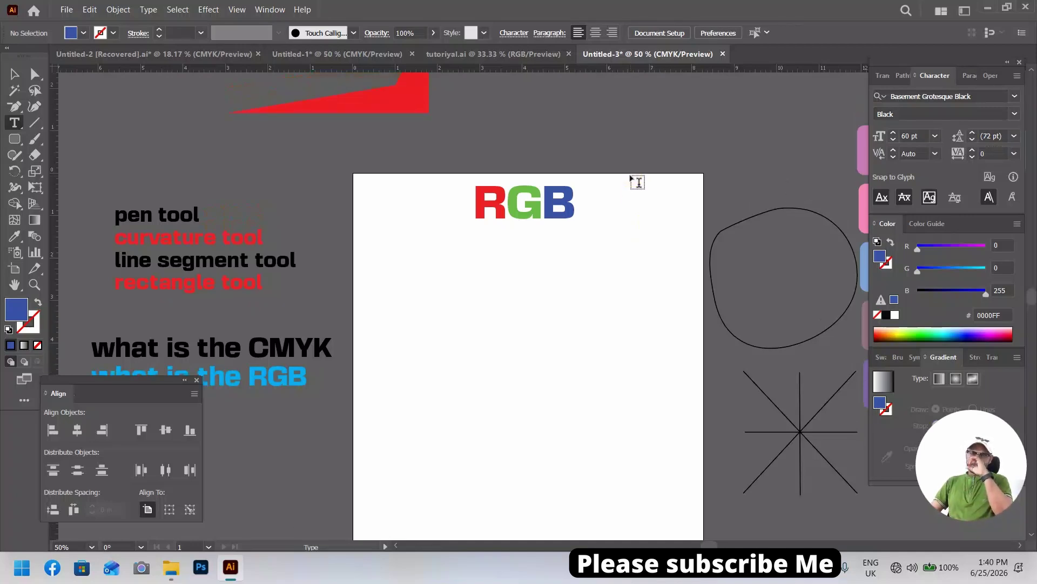
Draw a blue ellipse about 1.48 in wide and 1.2 in high below the RGB heading and place one copy beside it.
left_click(608, 164)
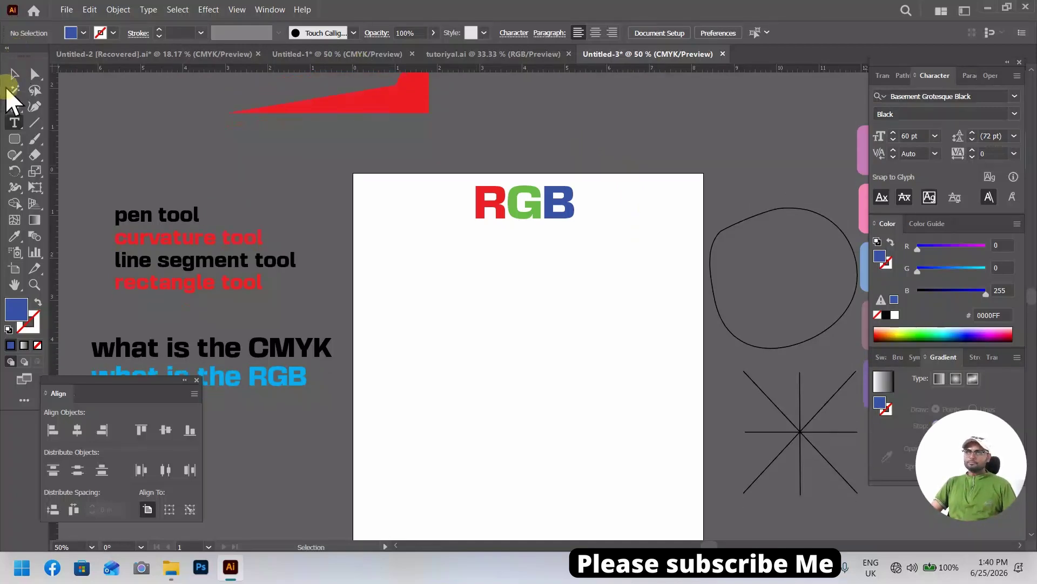
left_click(15, 74)
left_click_drag(518, 319, 513, 272)
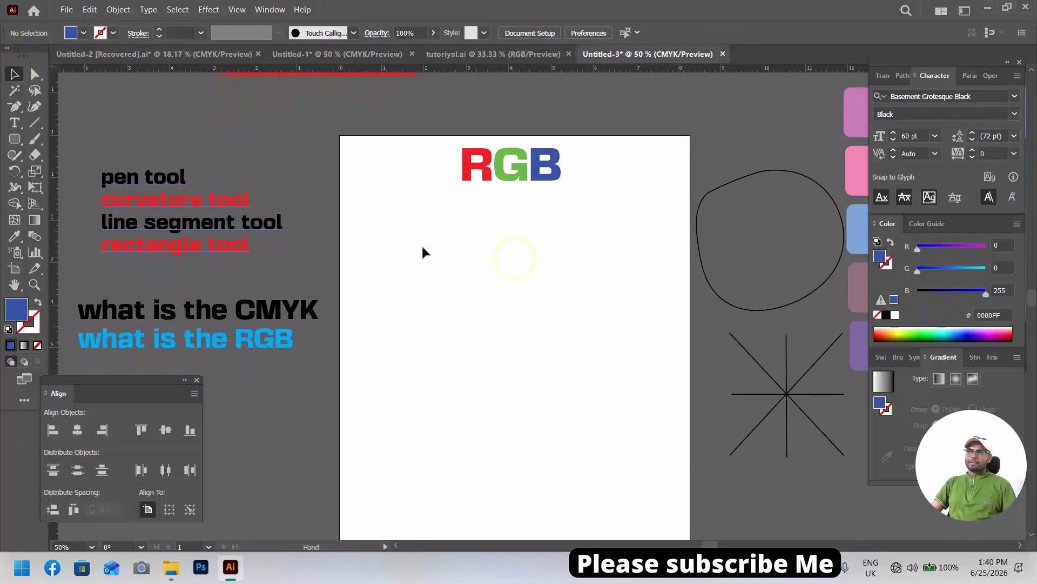
left_click(7, 138)
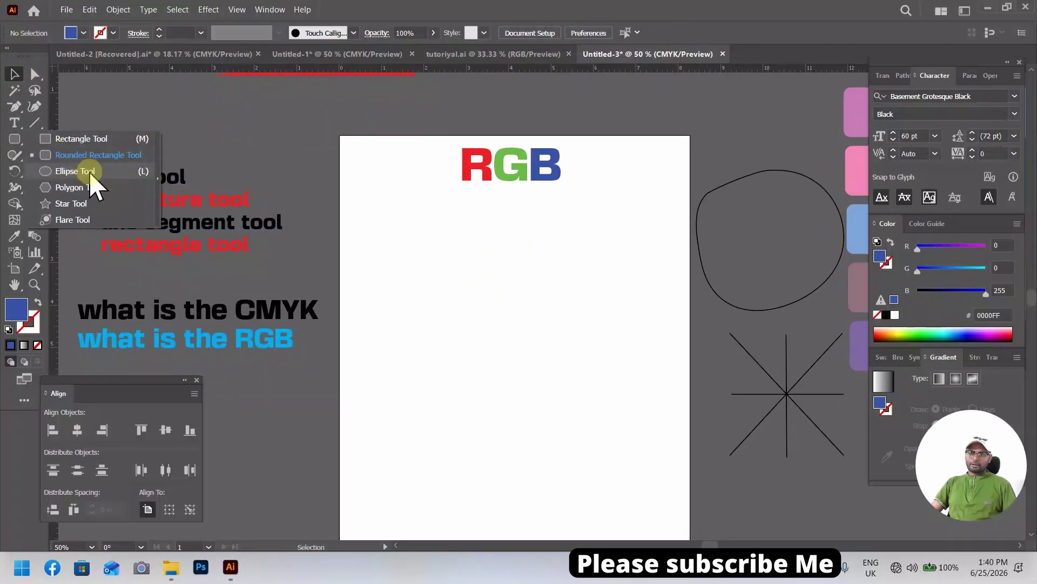
left_click(75, 170)
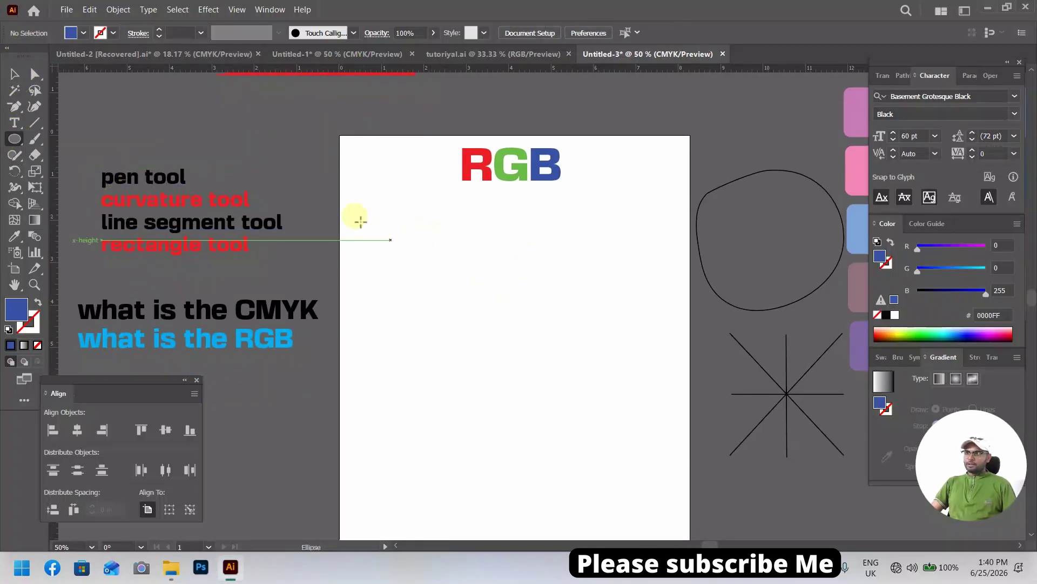
left_click_drag(366, 214, 486, 255)
key("v")
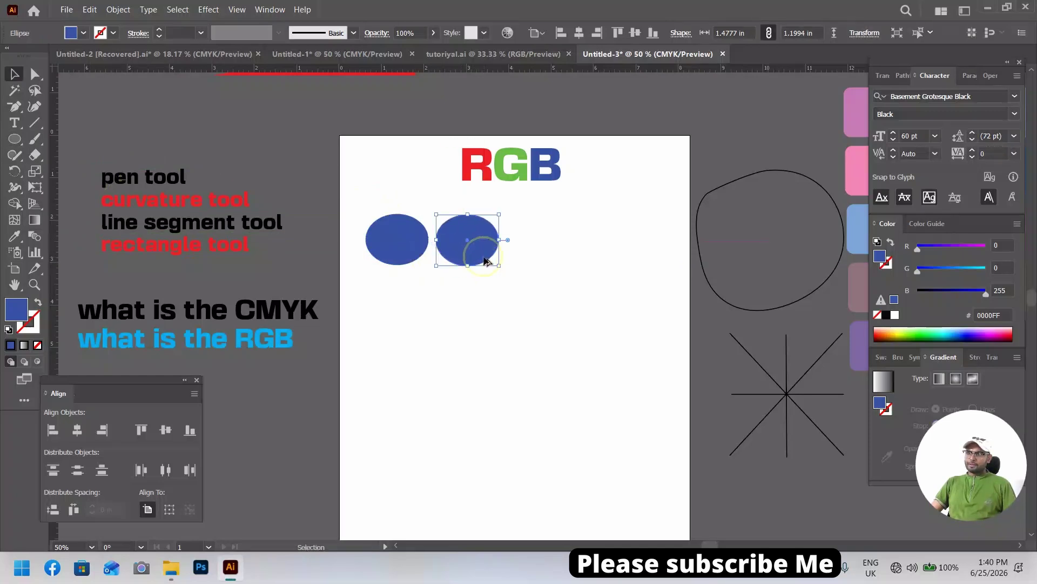
Repeat the ellipse copy to complete a row of four evenly spaced ellipses within the artboard.
key("ctrl+d")
key("ctrl+d")
key("ctrl+d")
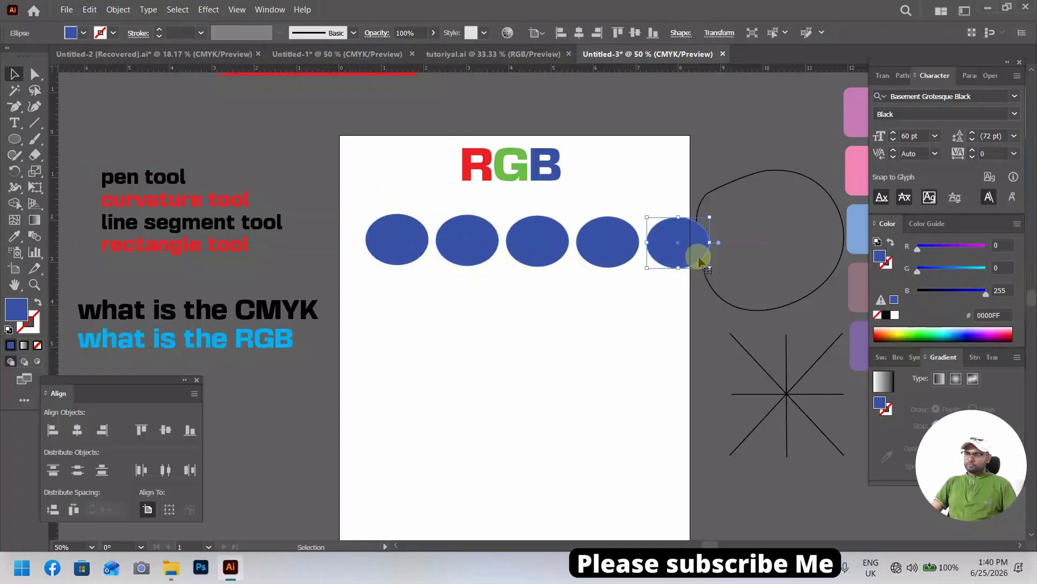
key("ctrl+z")
scroll(557, 227, "down", 1)
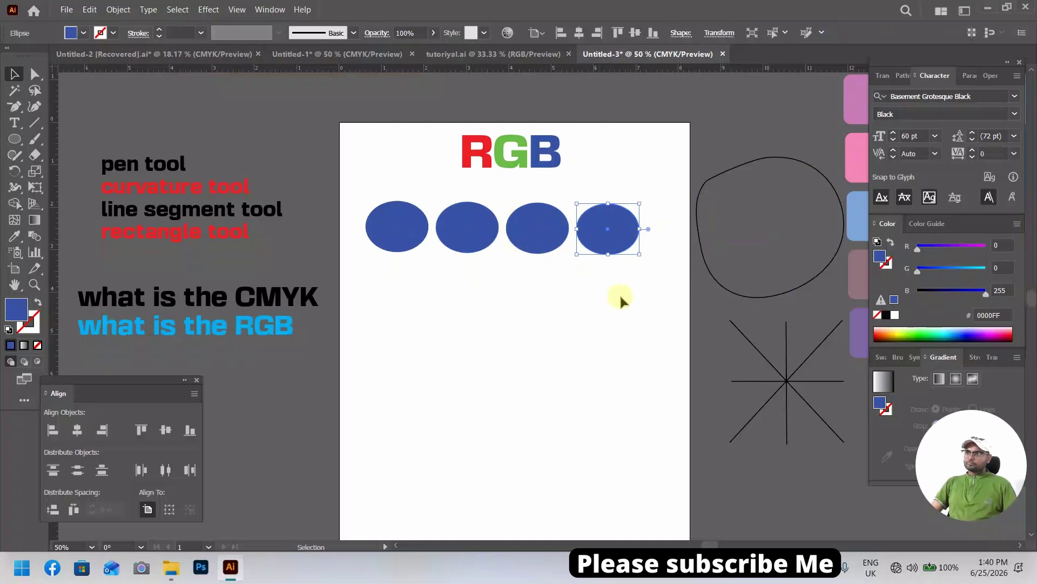
Duplicate the row of ellipses downwards to form a grid of three rows of four, removing the surplus fourth row.
left_click_drag(622, 297, 460, 296)
key("ctrl+d")
key("ctrl+d")
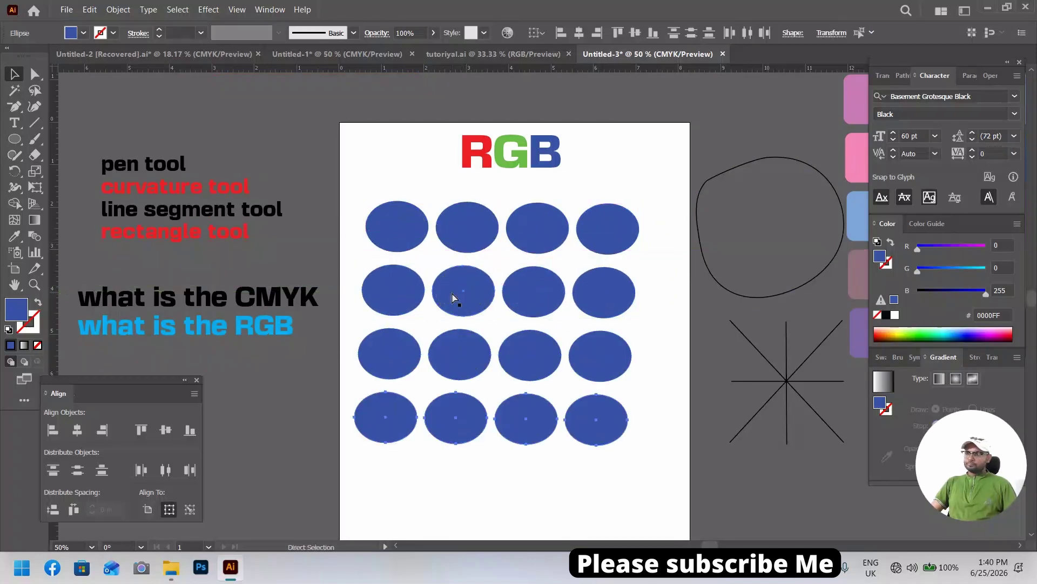
left_click_drag(621, 266, 632, 263)
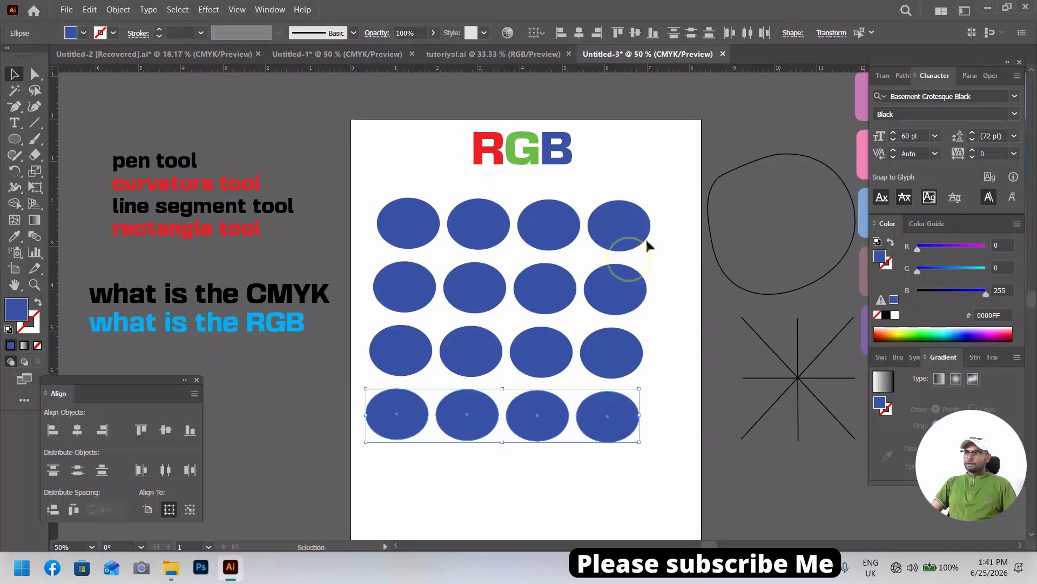
key("ctrl+z")
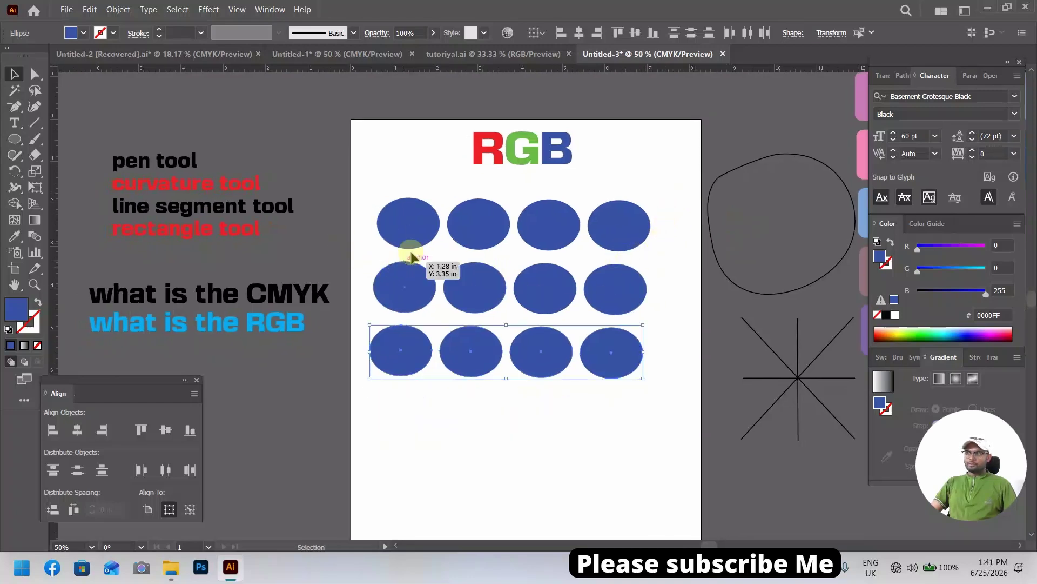
Recolour the first row of ellipses with the RGB sliders in blue, purple, magenta and sea green.
left_click(410, 249)
left_click(925, 247)
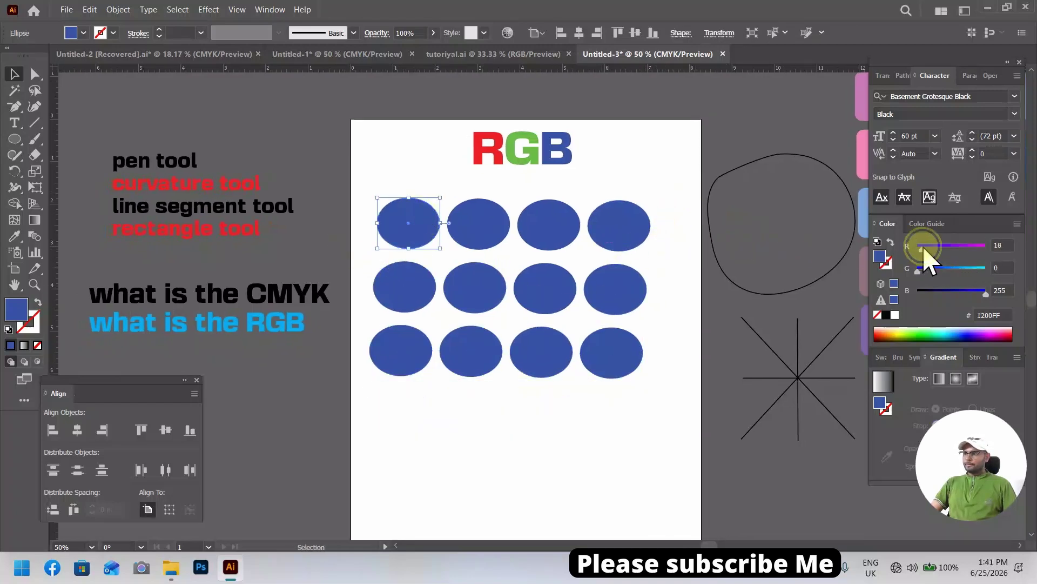
left_click(478, 227)
left_click_drag(933, 247, 918, 294)
left_click(527, 238)
left_click(619, 226)
Recolour the second row of ellipses with the RGB sliders in teal, indigo, dark slate and dark olive green.
left_click(404, 286)
left_click(475, 287)
left_click(545, 288)
left_click(616, 289)
Recolour the third row in medium blue, grey-green, pale green and bright green (R 57, G 252, B 2), and deselect.
left_click(401, 350)
left_click(475, 359)
left_click(953, 246)
left_click(556, 340)
left_click(963, 247)
left_click(968, 270)
left_click(611, 352)
left_click(514, 377)
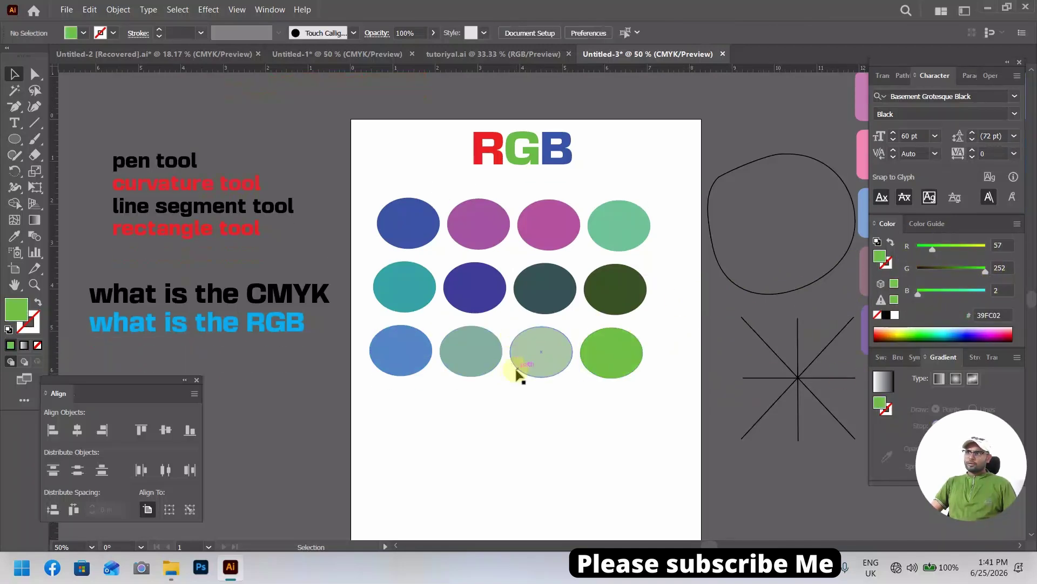
Compare the RGB ellipse grid with the rounded rectangle grid beside the artboard, and switch to the tutoriyal.ai document.
scroll(519, 371, "up", 1)
scroll(571, 327, "down", 2)
key("ctrl+minus")
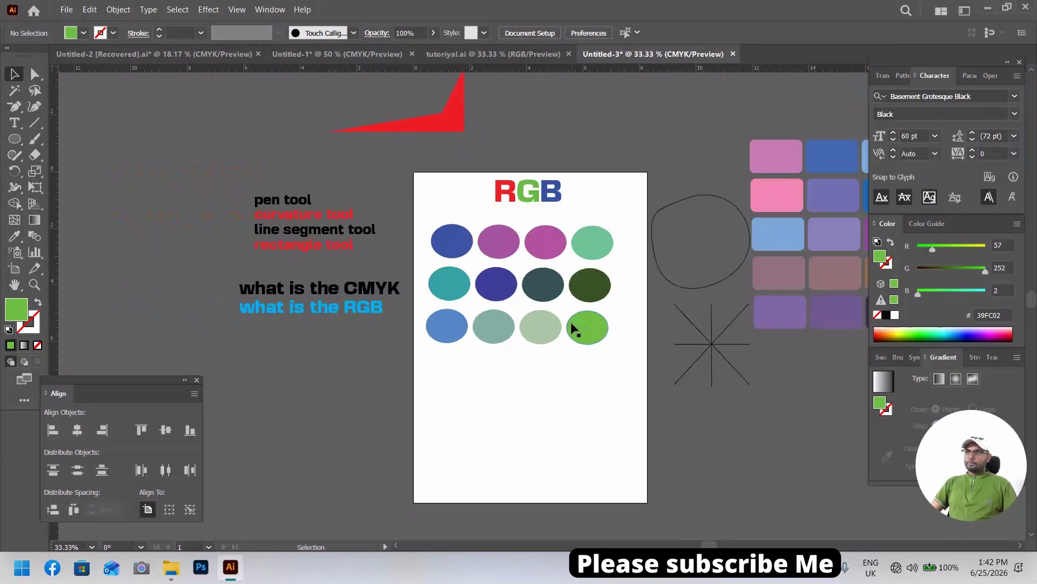
left_click_drag(510, 319, 493, 324)
key("ctrl+minus")
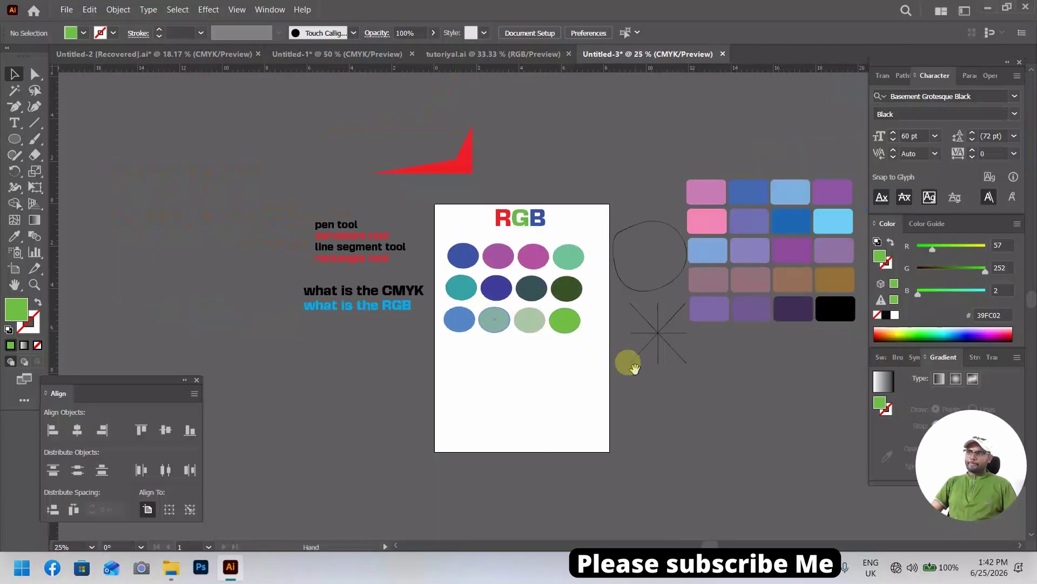
left_click_drag(635, 368, 600, 354)
left_click_drag(546, 295, 500, 309)
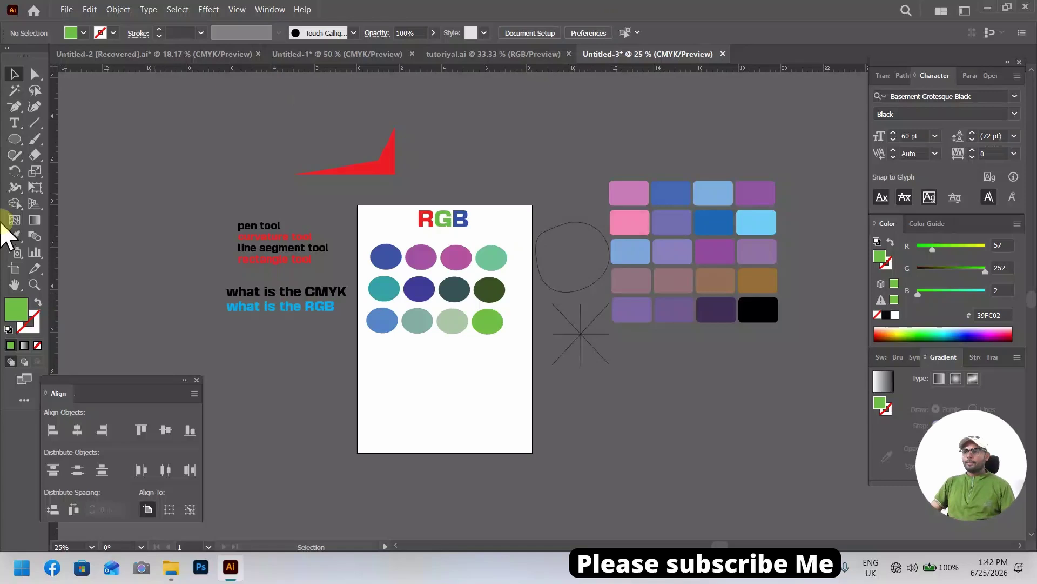
left_click(518, 54)
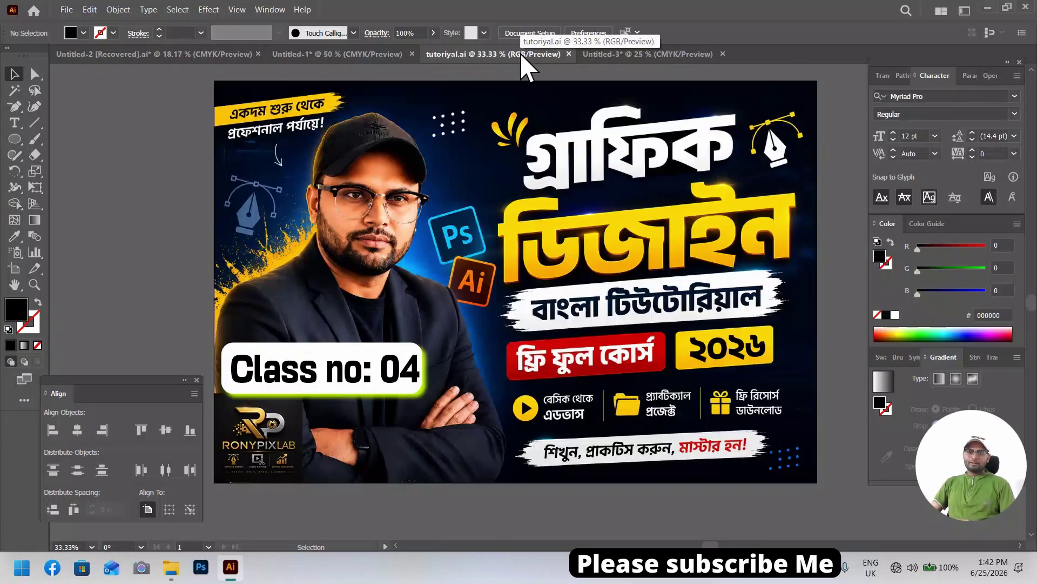